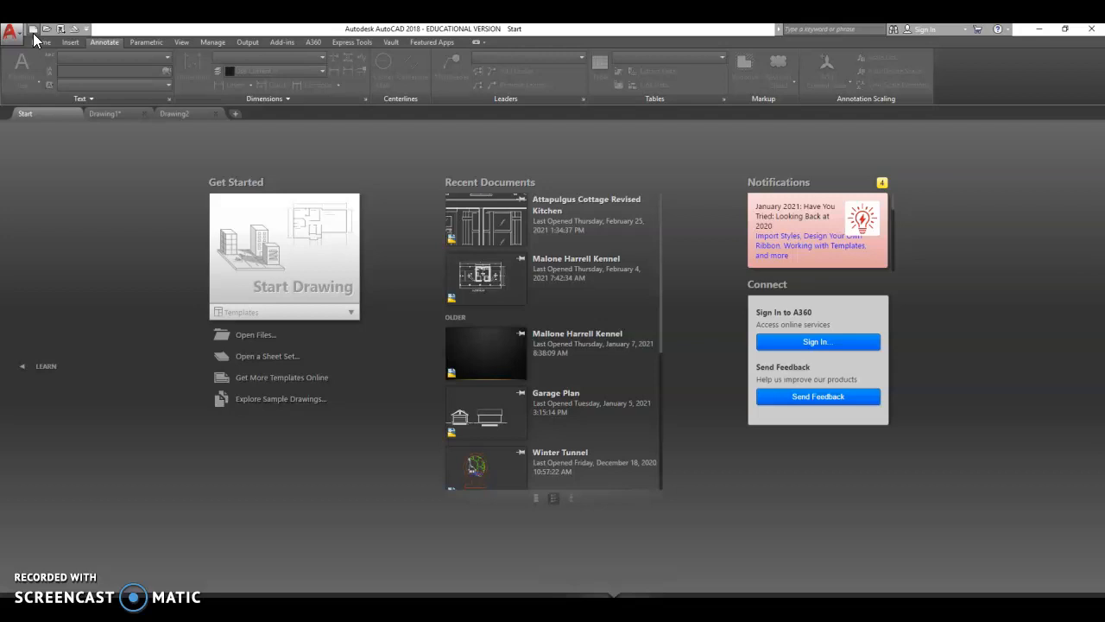
- Start a new blank drawing and switch to the Home ribbon
left_click(269, 256)
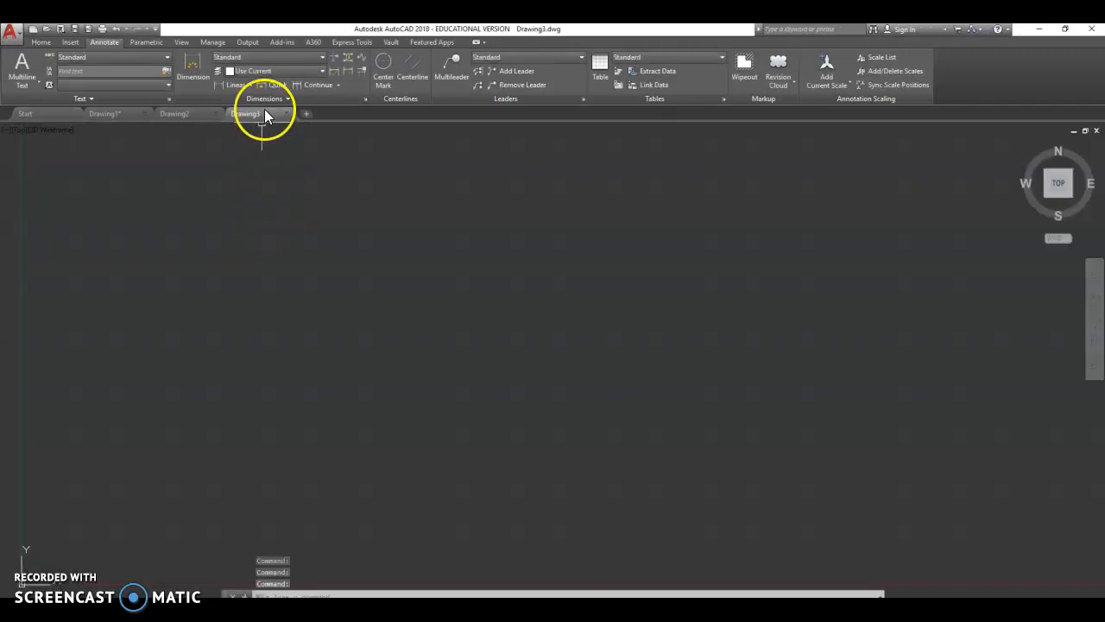
mouse_move(253, 111)
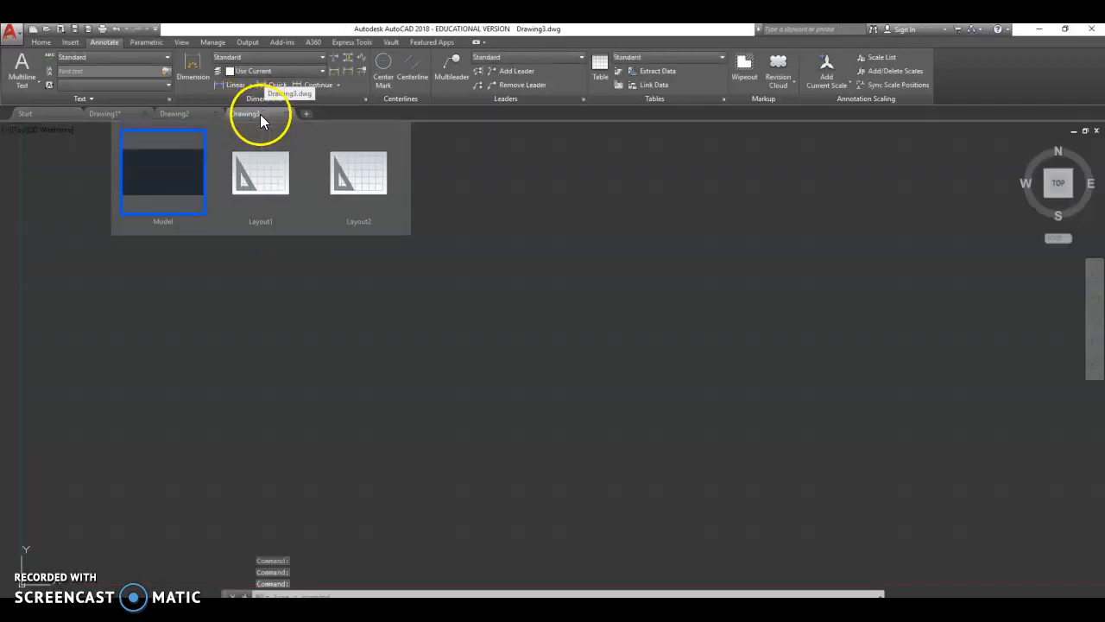
left_click(41, 43)
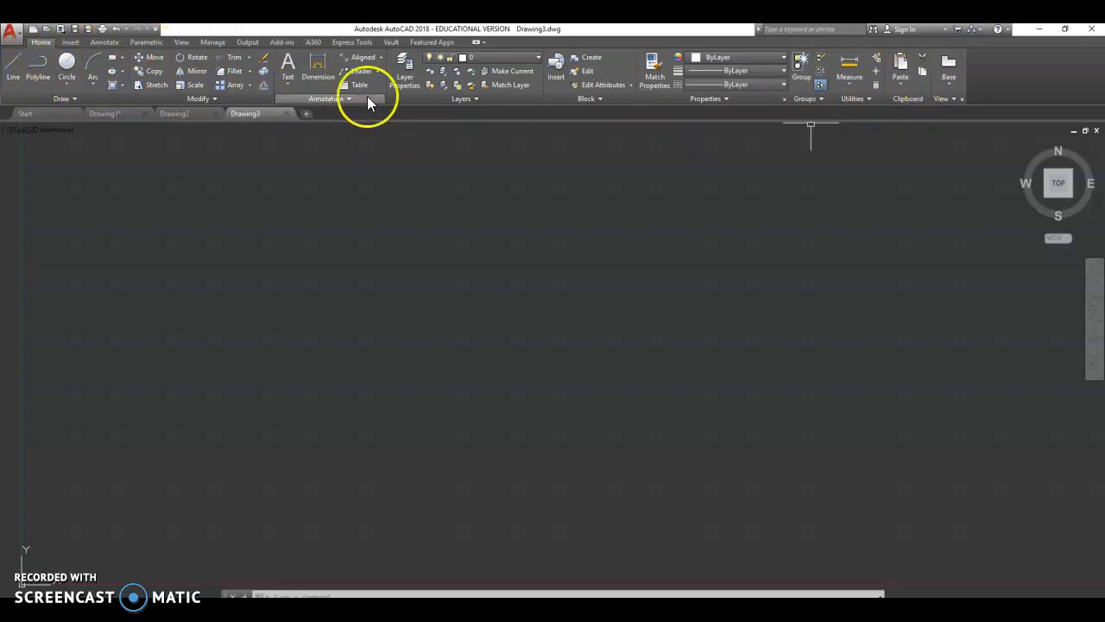
left_click(155, 29)
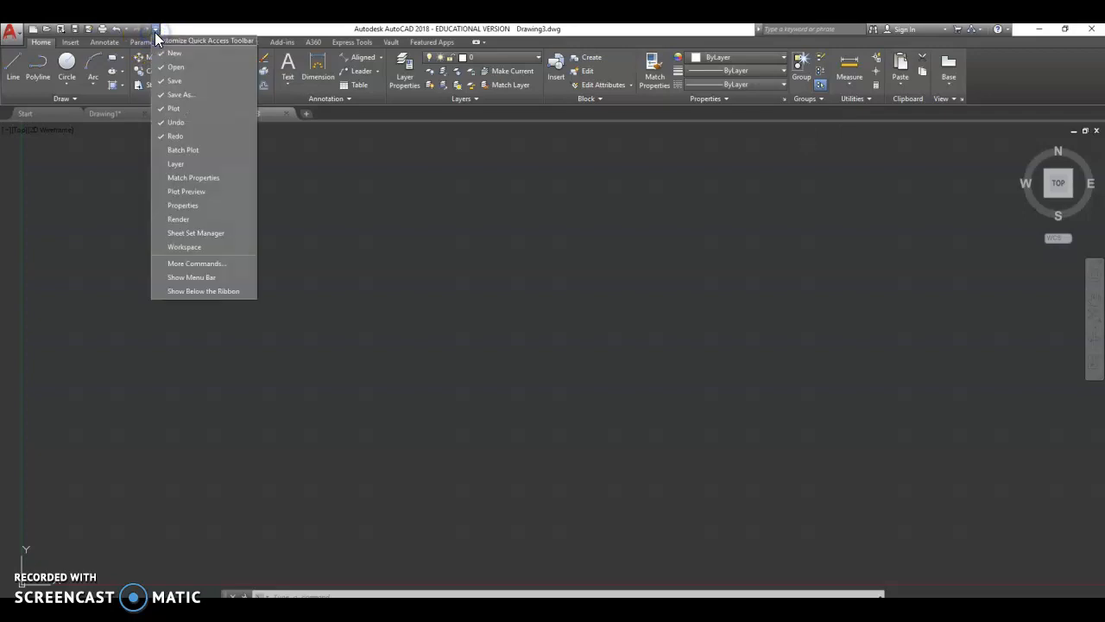
left_click(464, 215)
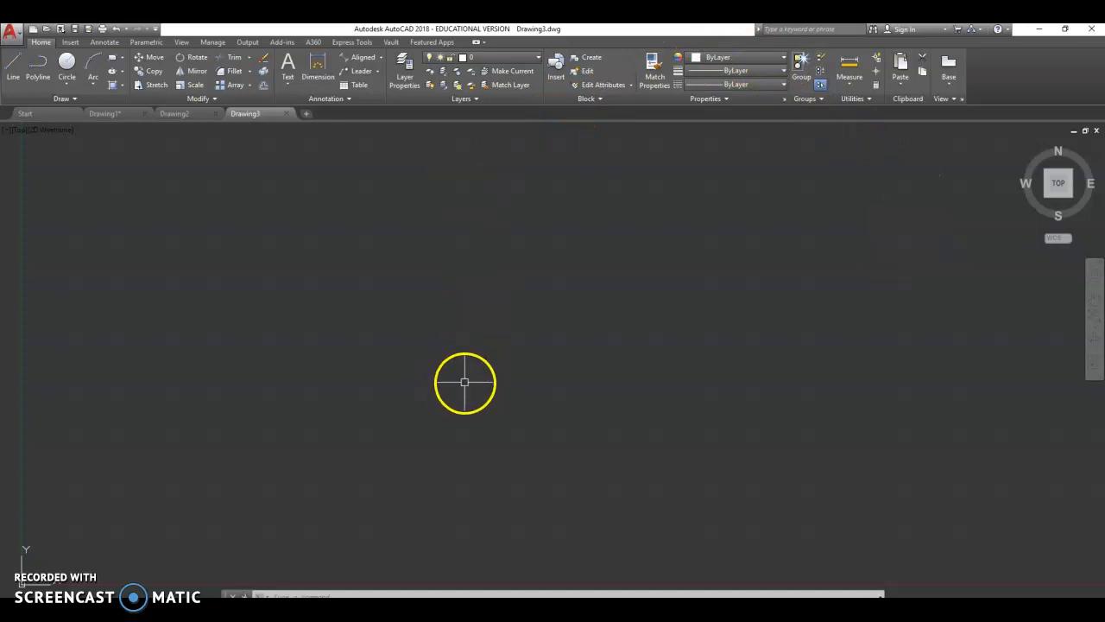
type("r")
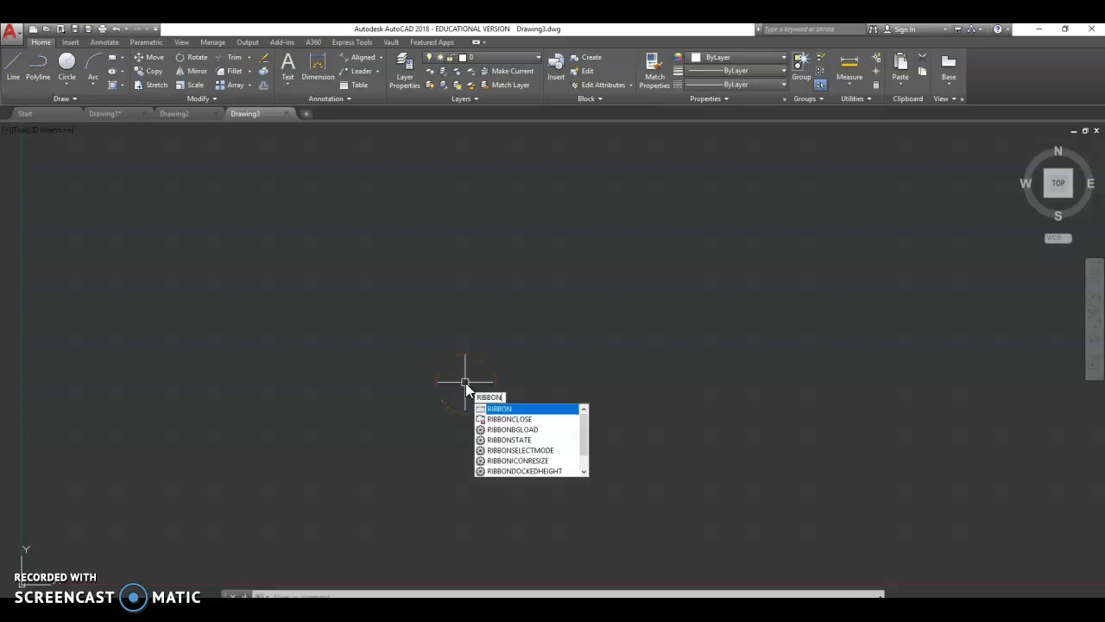
left_click(514, 407)
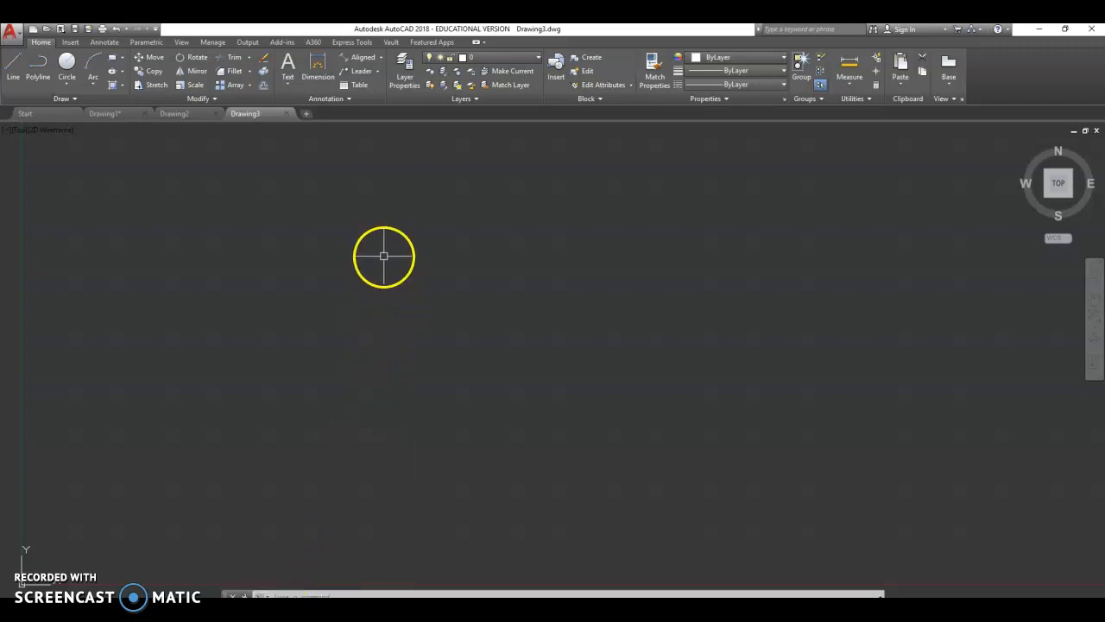
key("Escape")
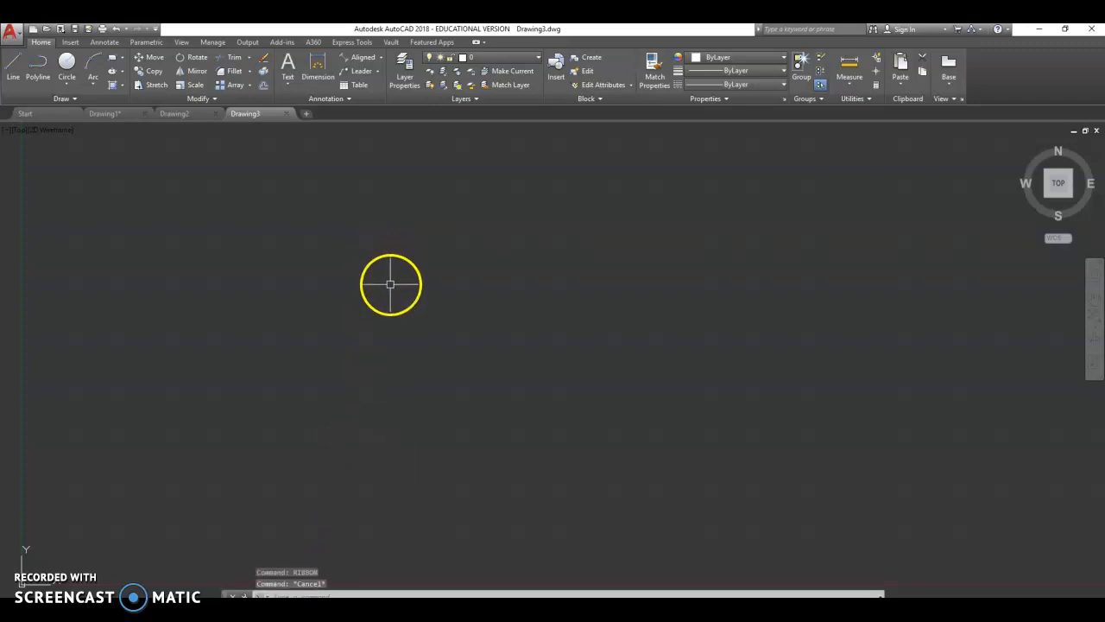
key("Escape")
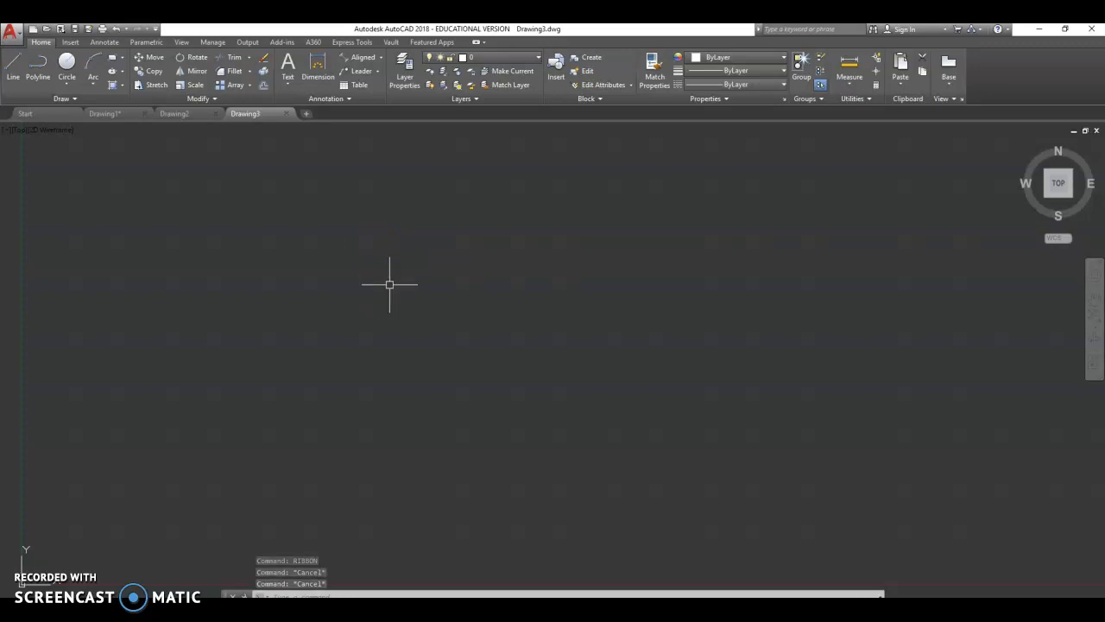
- Set the drawing units' length precision to 0.00
type("unit")
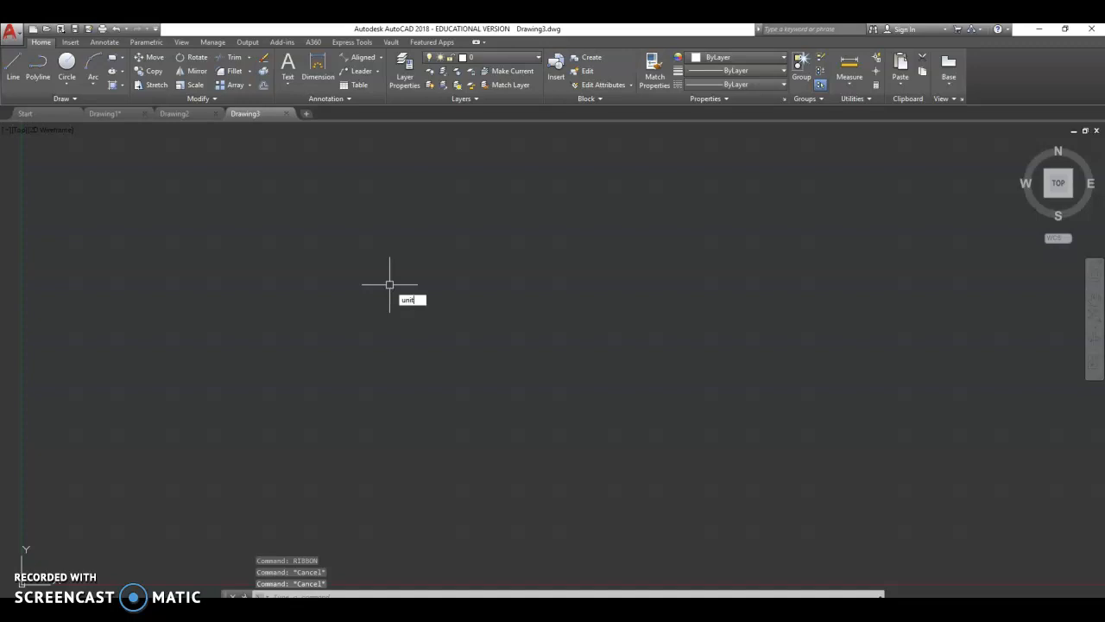
type("s")
left_click(421, 309)
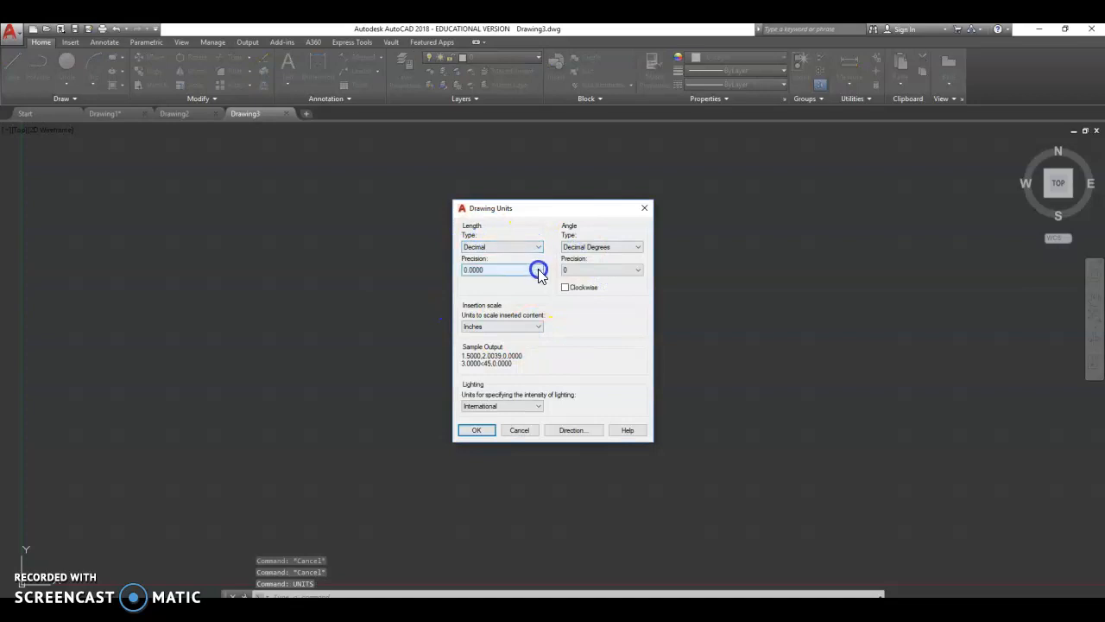
left_click(537, 269)
left_click(473, 295)
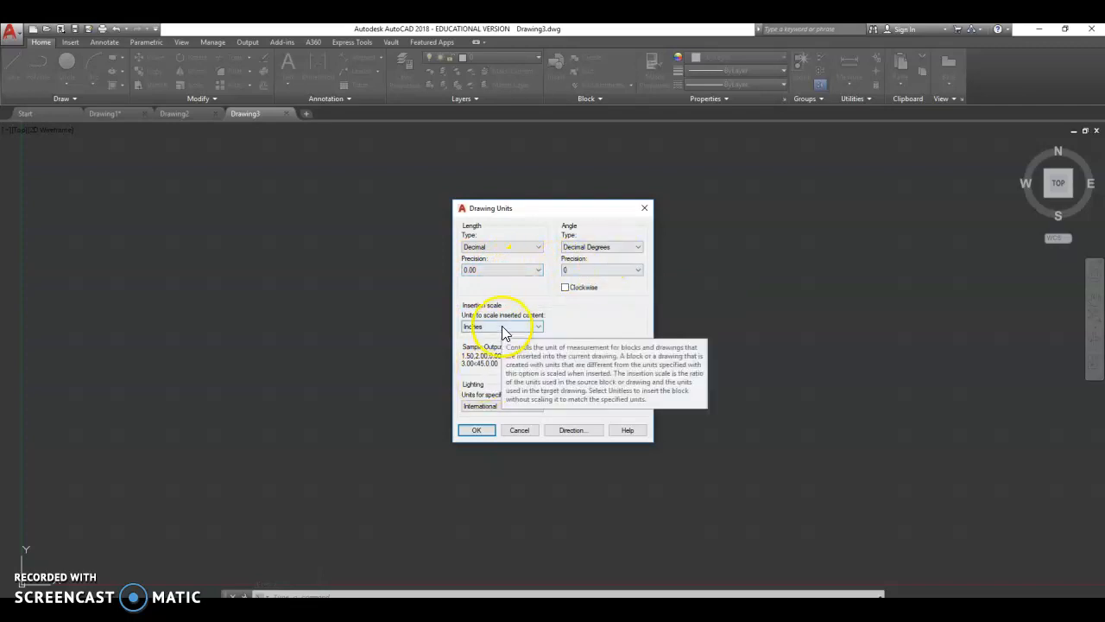
left_click(475, 431)
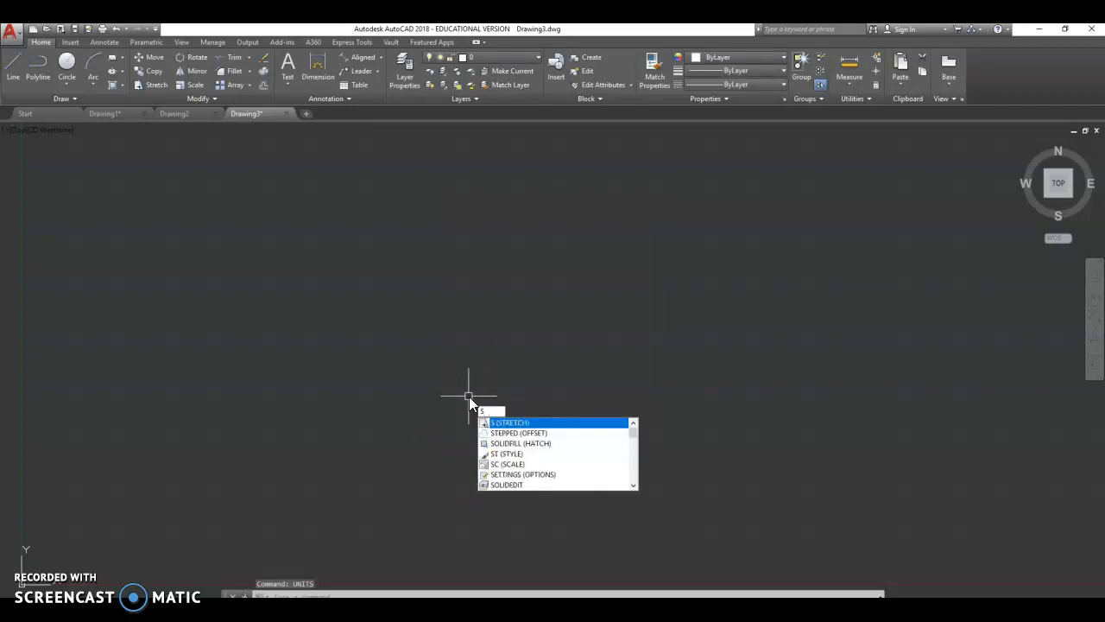
- Open the object snap settings and enable all object snap modes
key("BackSpace")
type("OSNAP")
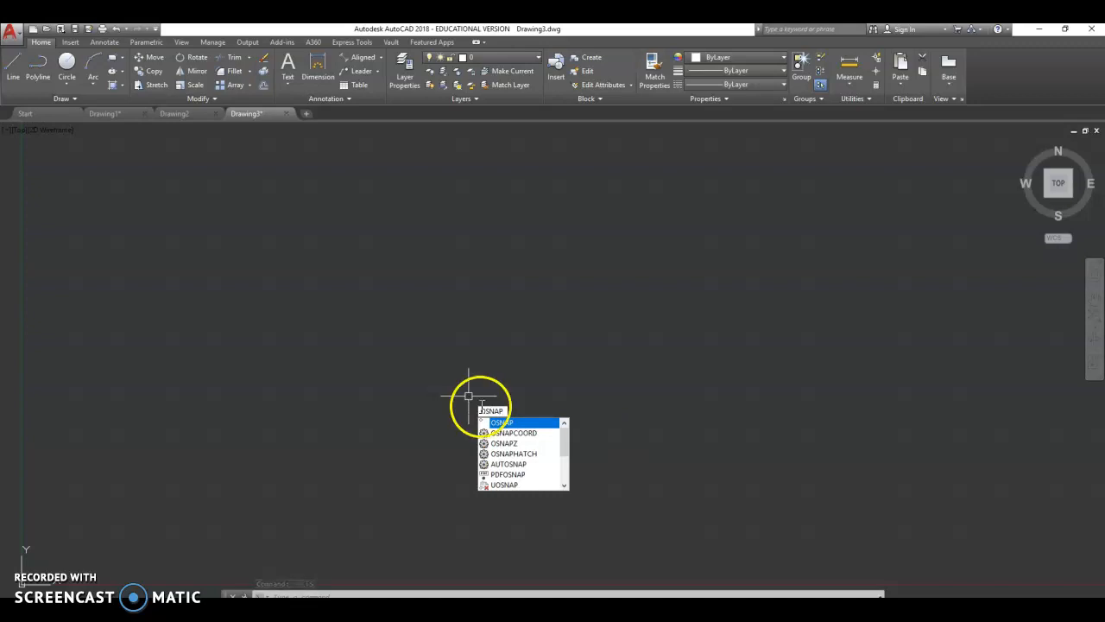
left_click(519, 423)
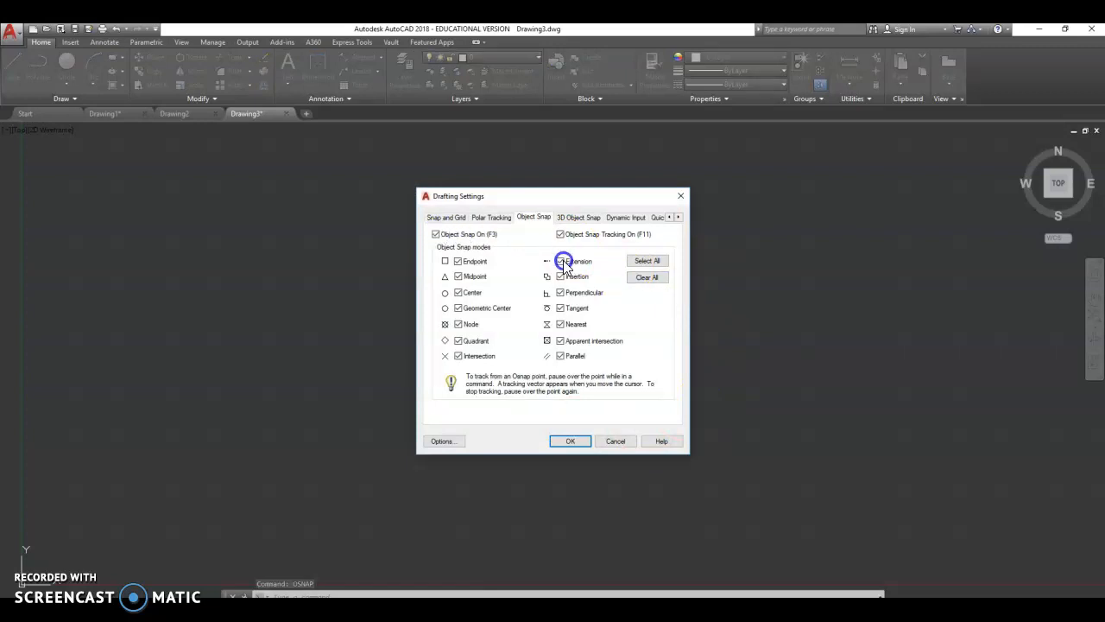
left_click(645, 261)
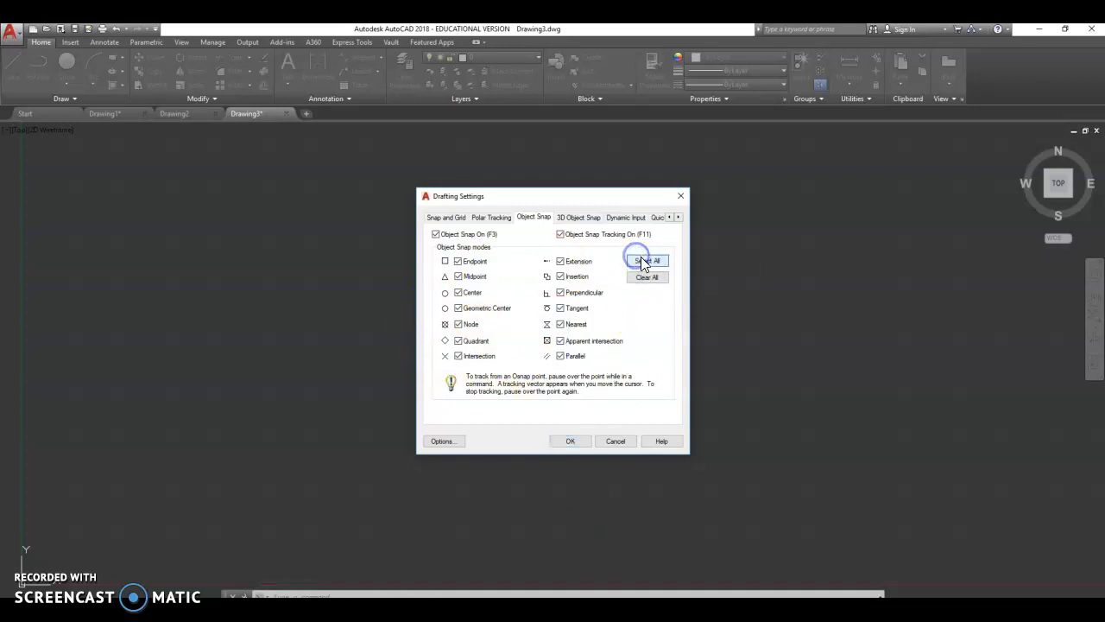
left_click(568, 441)
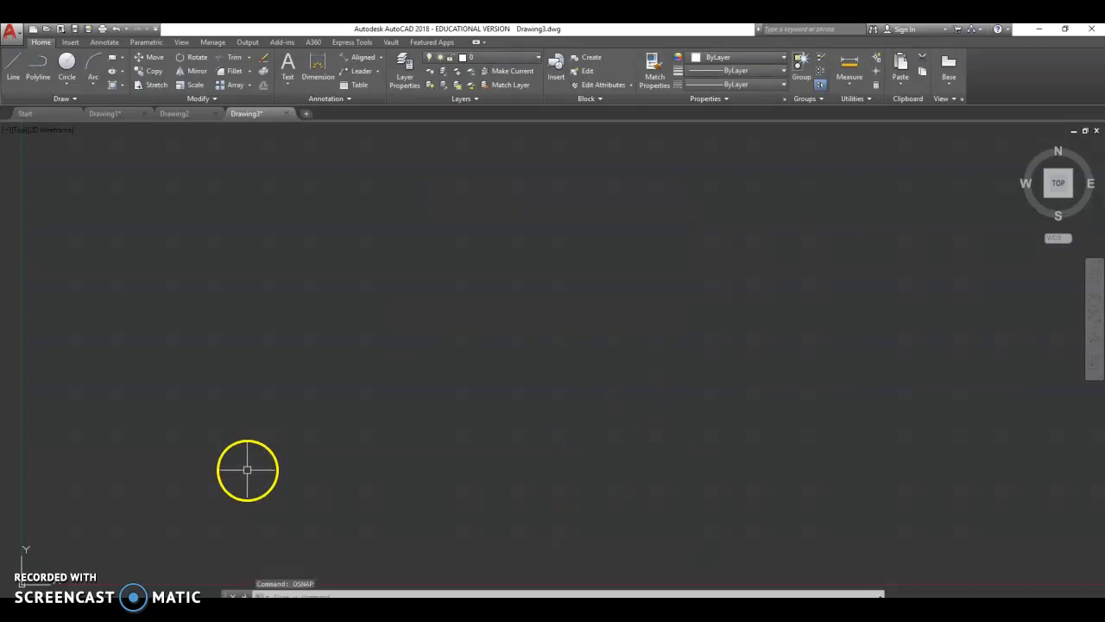
- Start the Line command and turn on Dynamic Input
key("Escape")
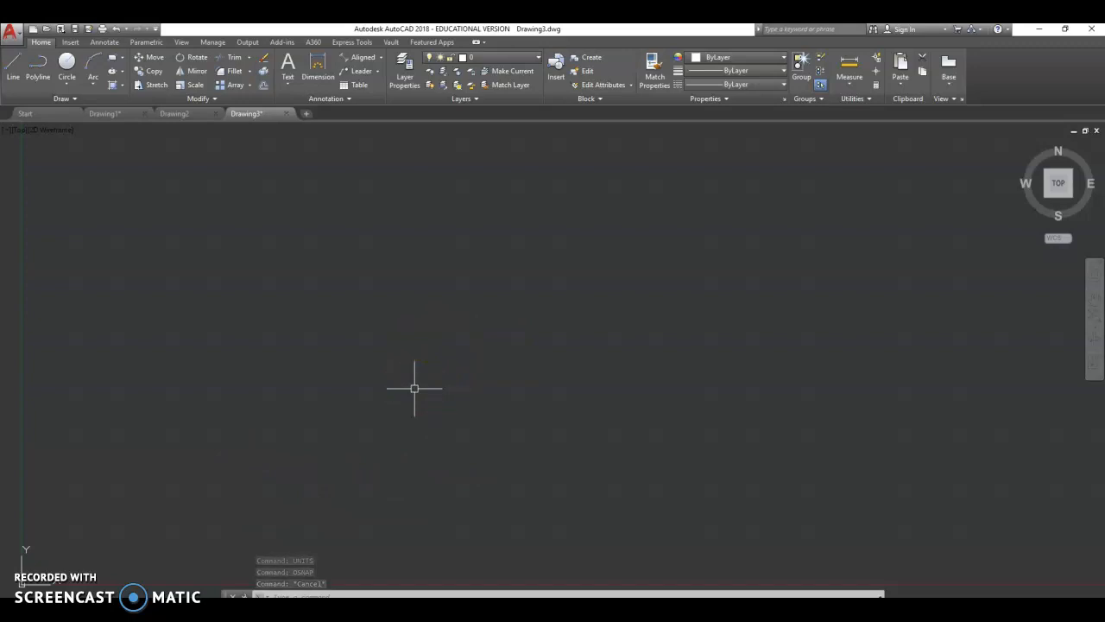
type("LINE")
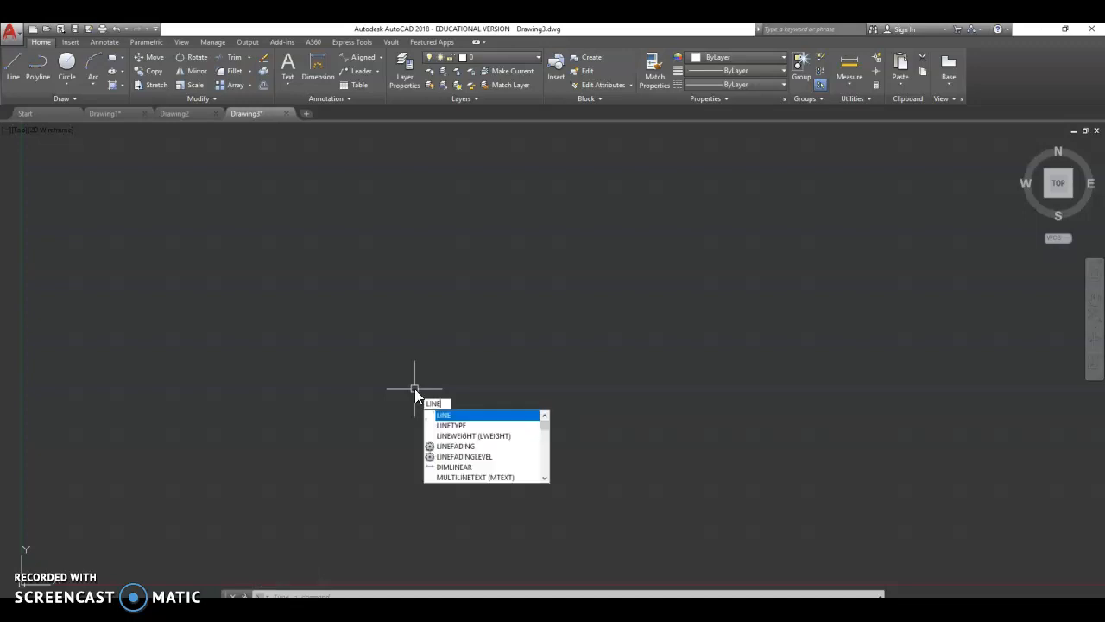
left_click(467, 417)
left_click(450, 413)
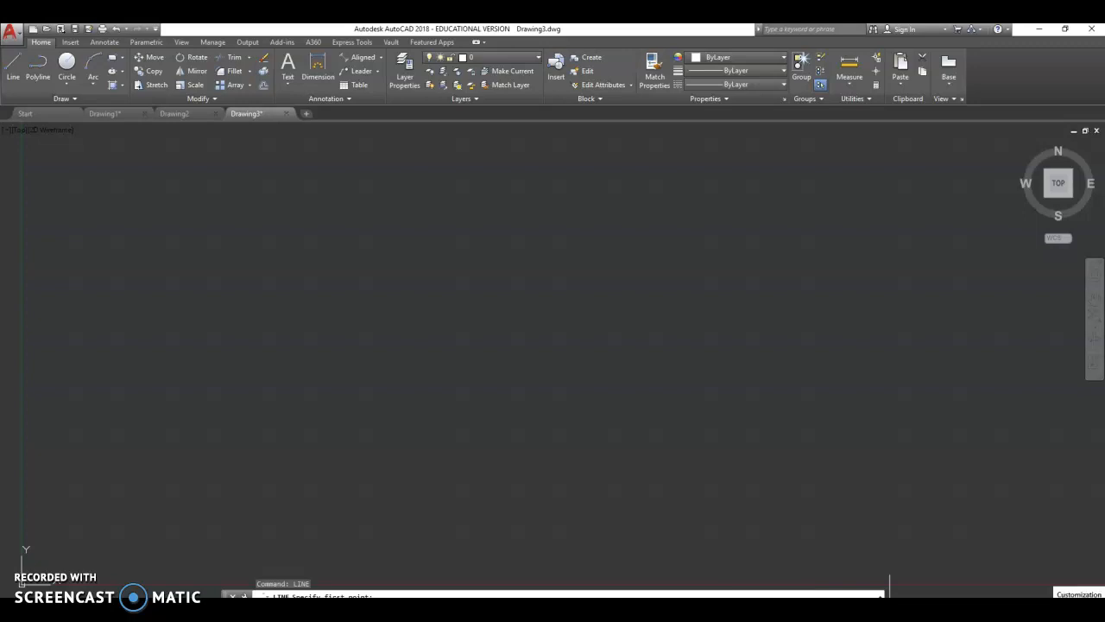
left_click(1097, 606)
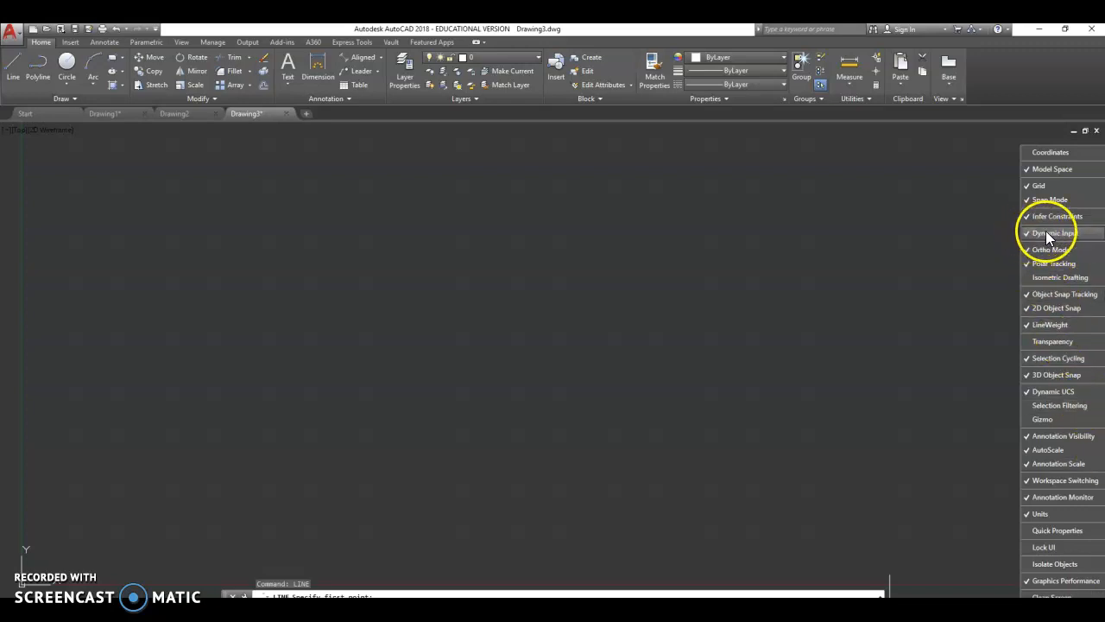
left_click(695, 400)
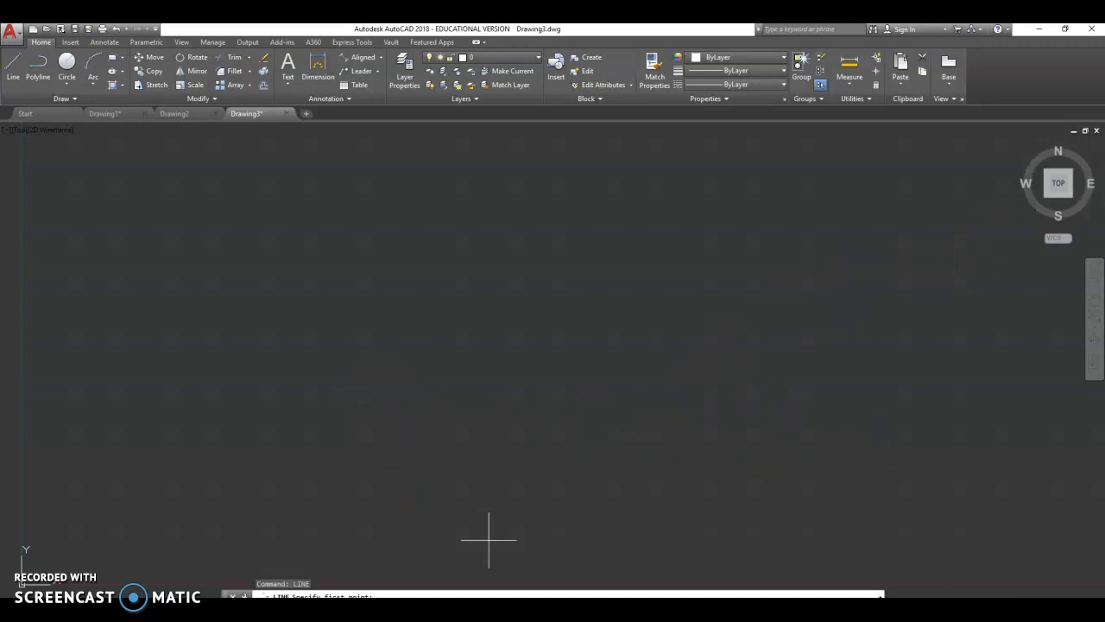
key("F12")
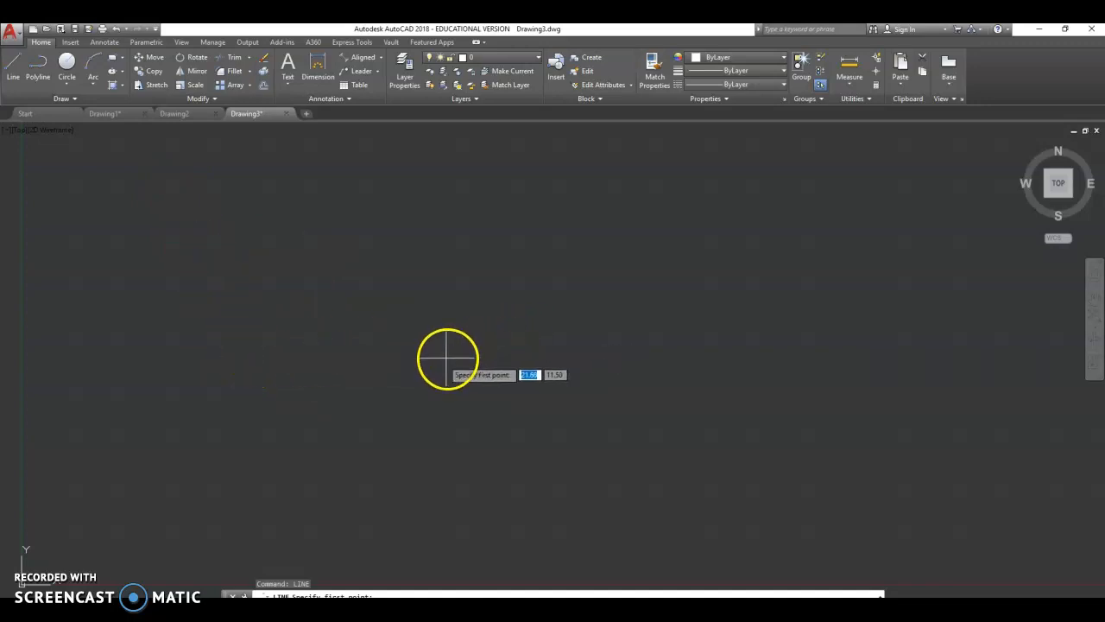
- Turn on Ortho mode and draw a single horizontal line
left_click(317, 384)
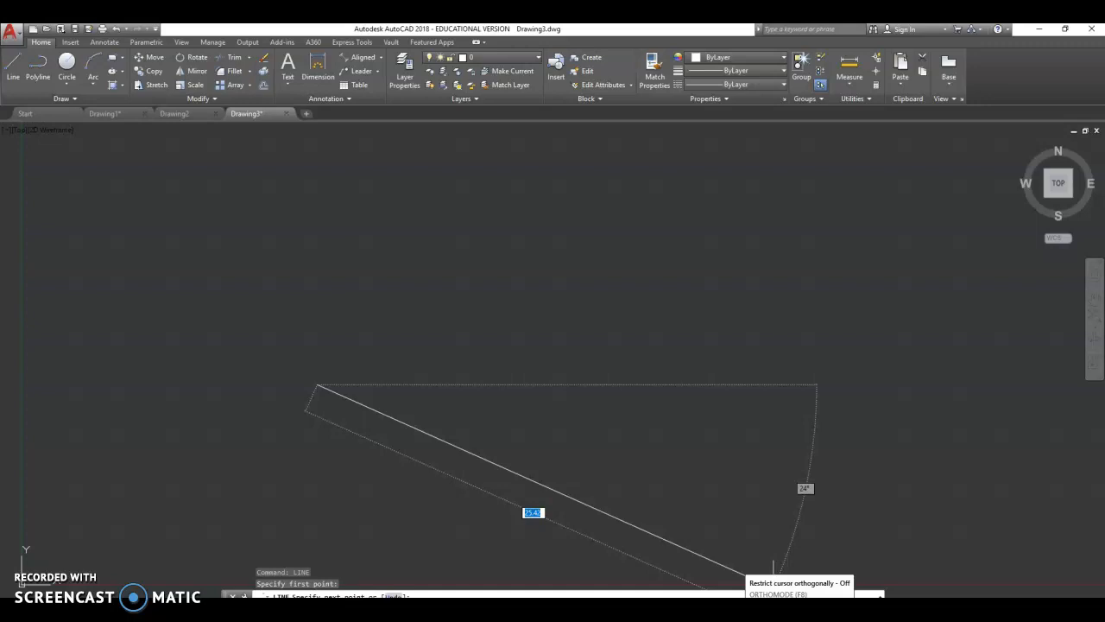
left_click(772, 593)
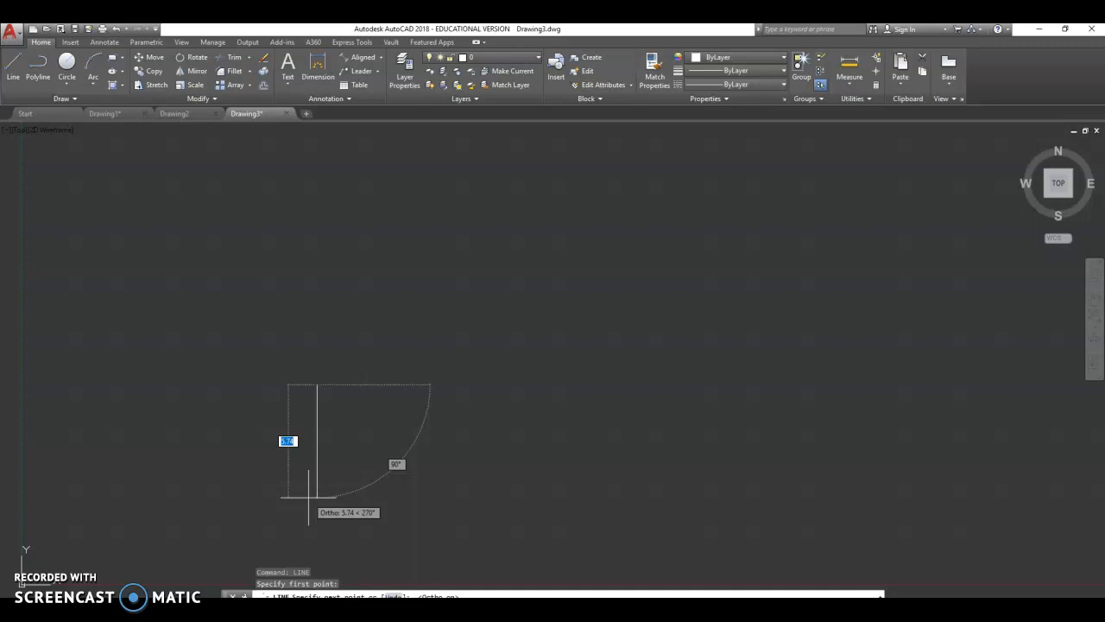
left_click(621, 418)
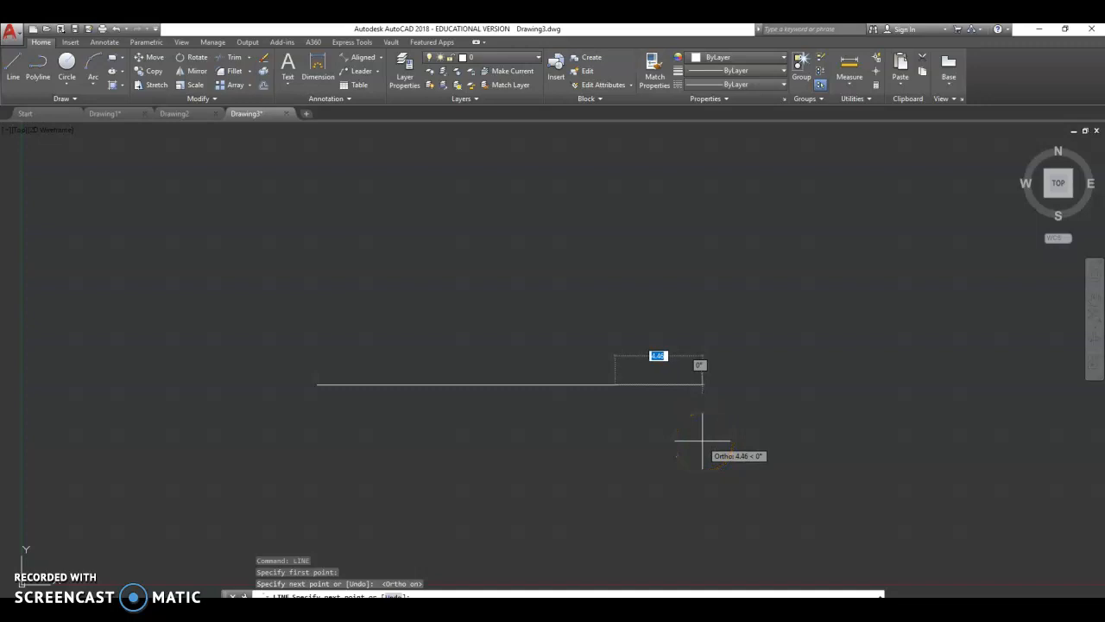
key("Escape")
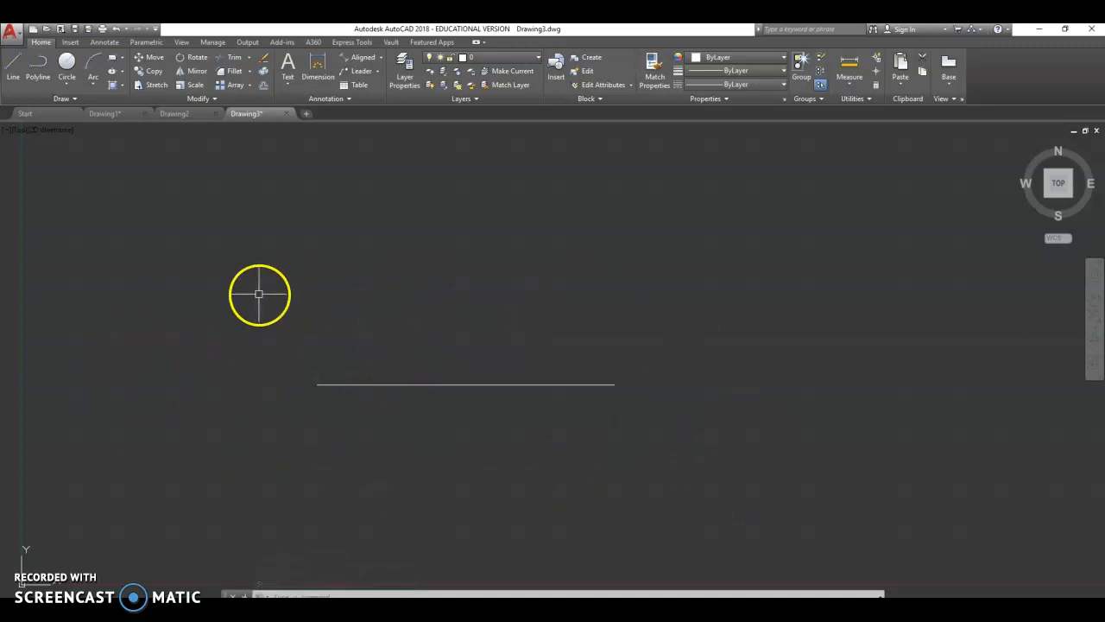
- Draw a vertical line about 11 units long crossing the middle of the horizontal line
left_click(13, 59)
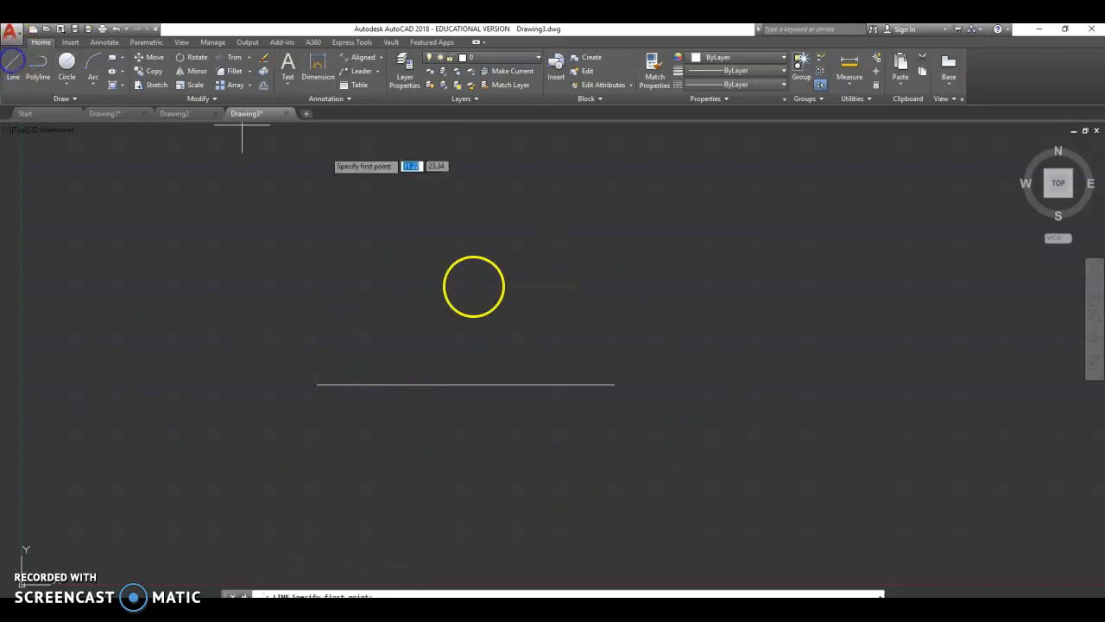
left_click(458, 483)
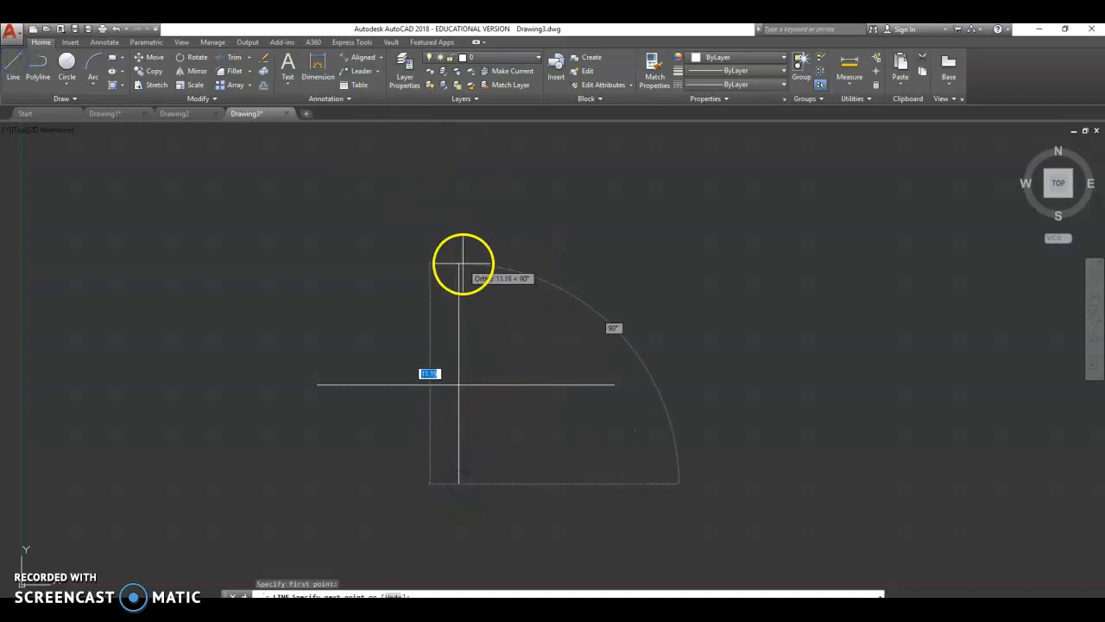
left_click(460, 264)
key("Escape")
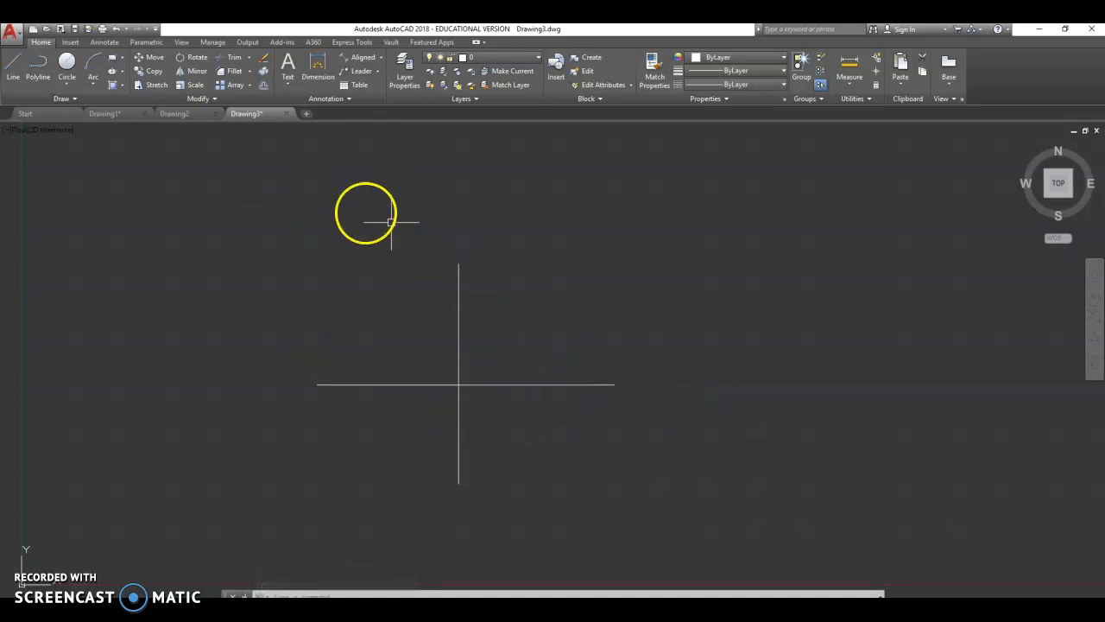
- Draw a separate vertical line 10 units long to the right of the cross
left_click(18, 66)
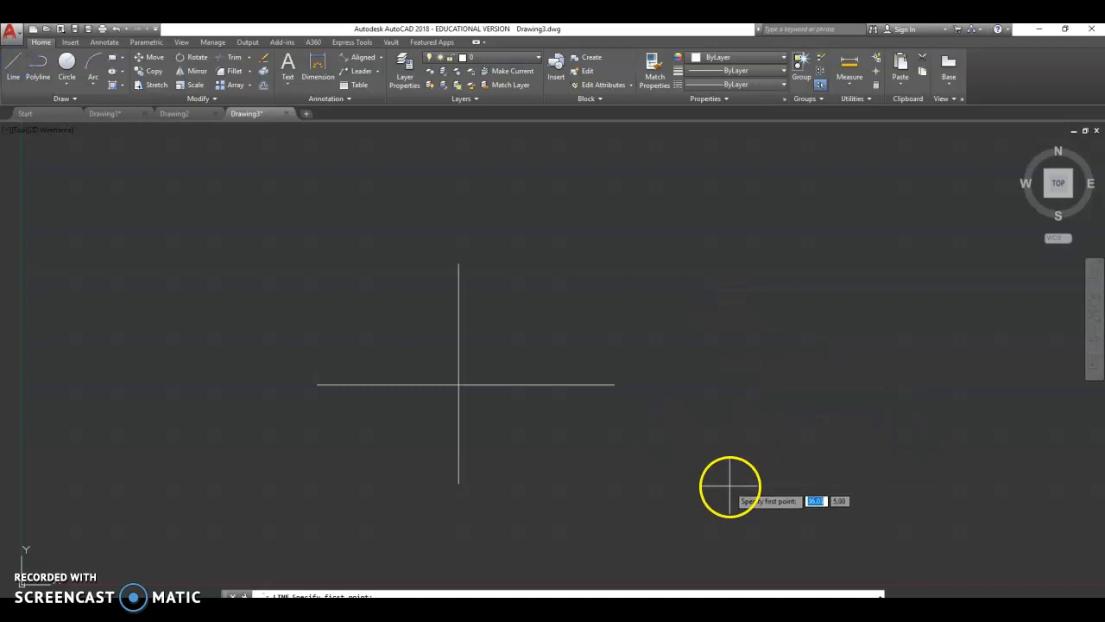
left_click(774, 486)
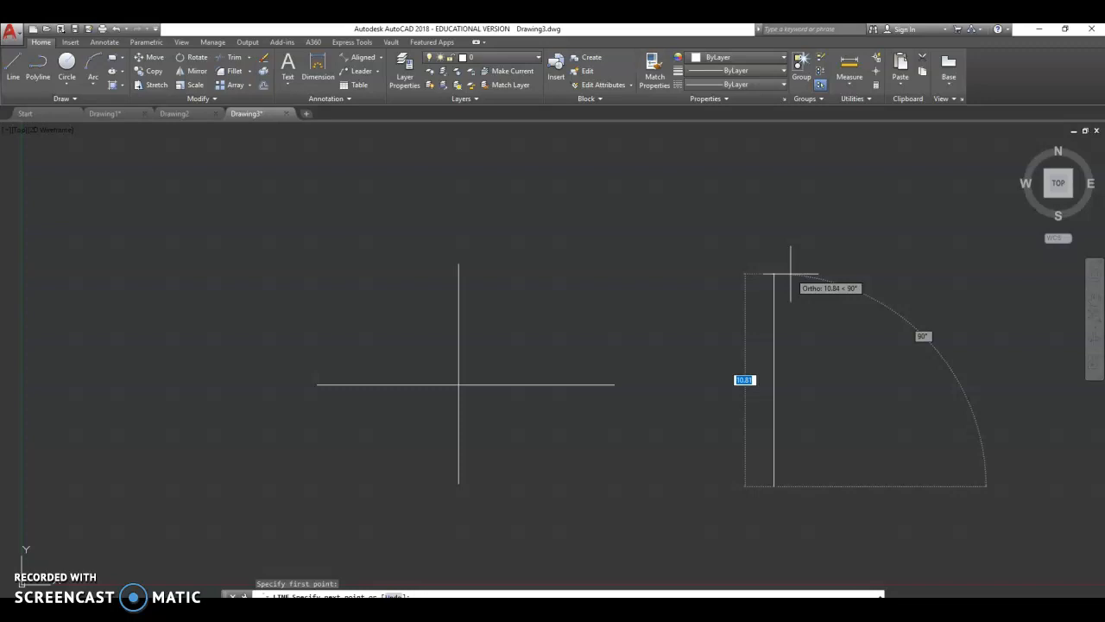
type("10")
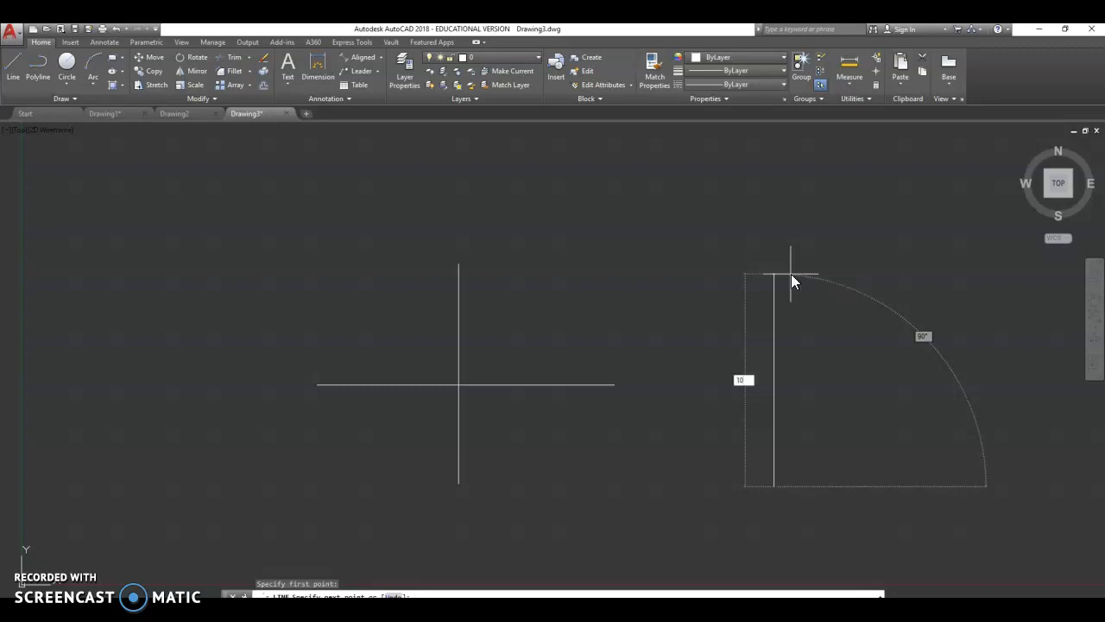
key("Return")
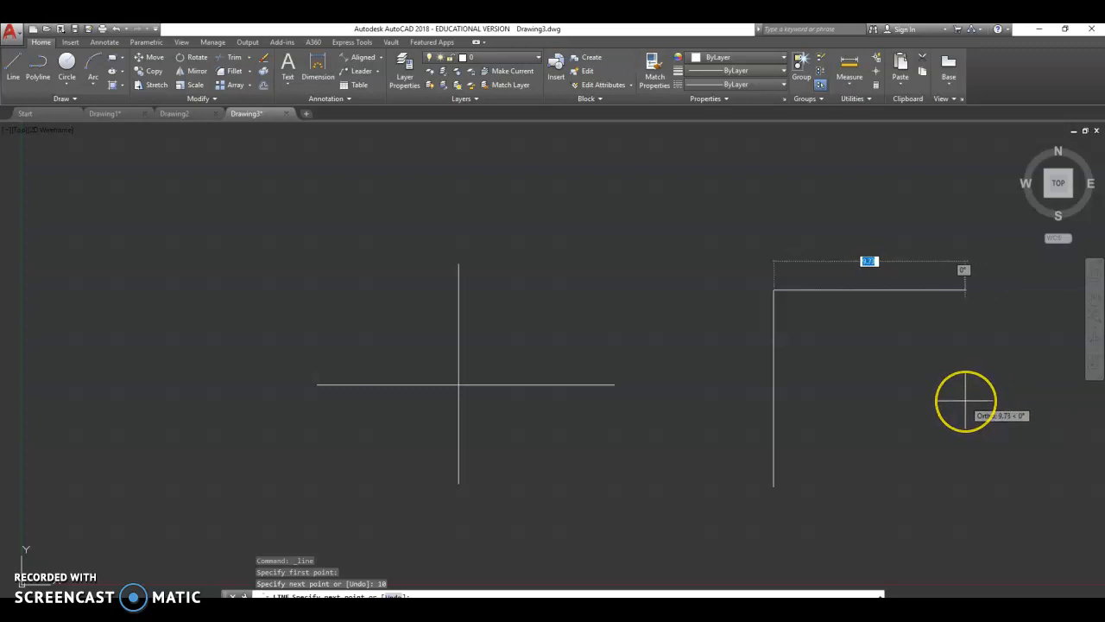
key("Escape")
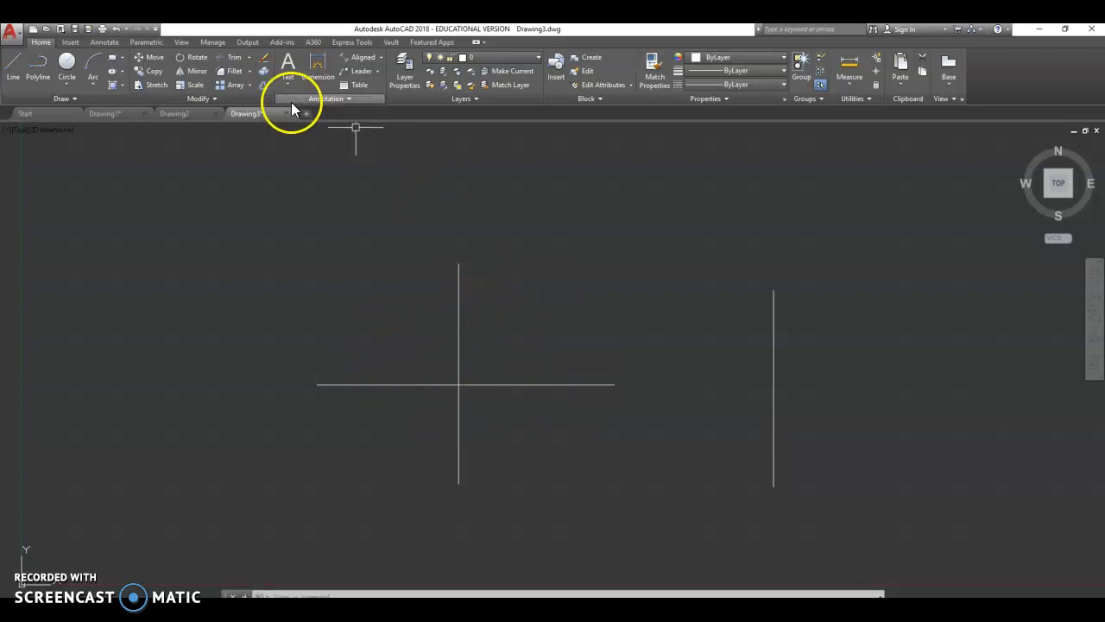
- Trim the cross's vertical line above the horizontal line, then undo the trim
left_click(227, 58)
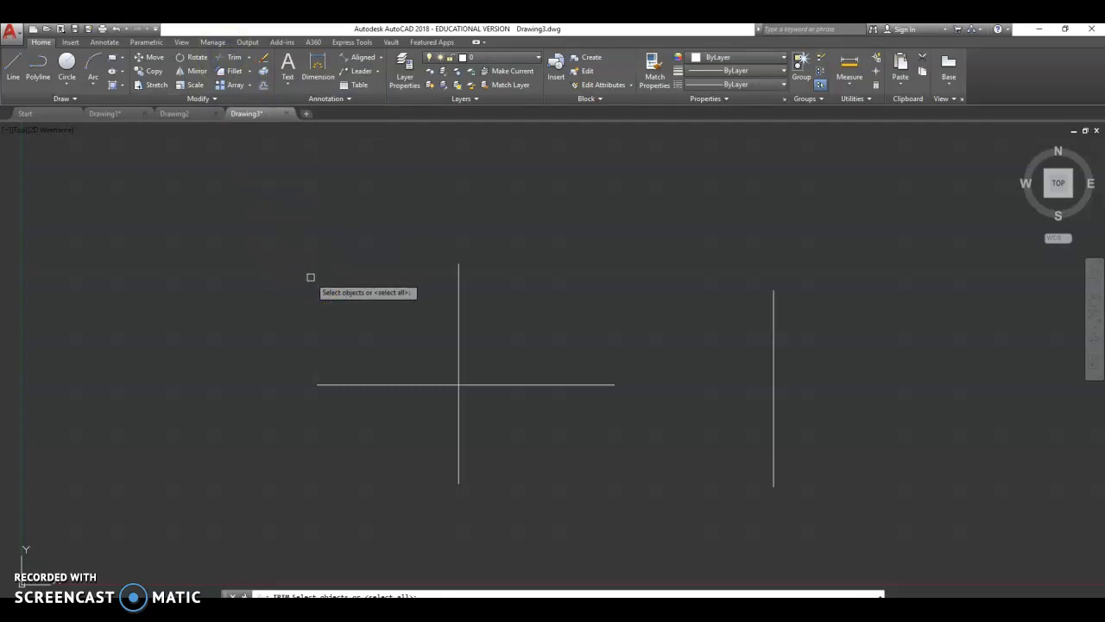
mouse_move(331, 237)
left_mouse_down()
mouse_move(594, 248)
mouse_move(670, 456)
mouse_move(371, 513)
mouse_move(225, 486)
left_mouse_up()
left_click(222, 488)
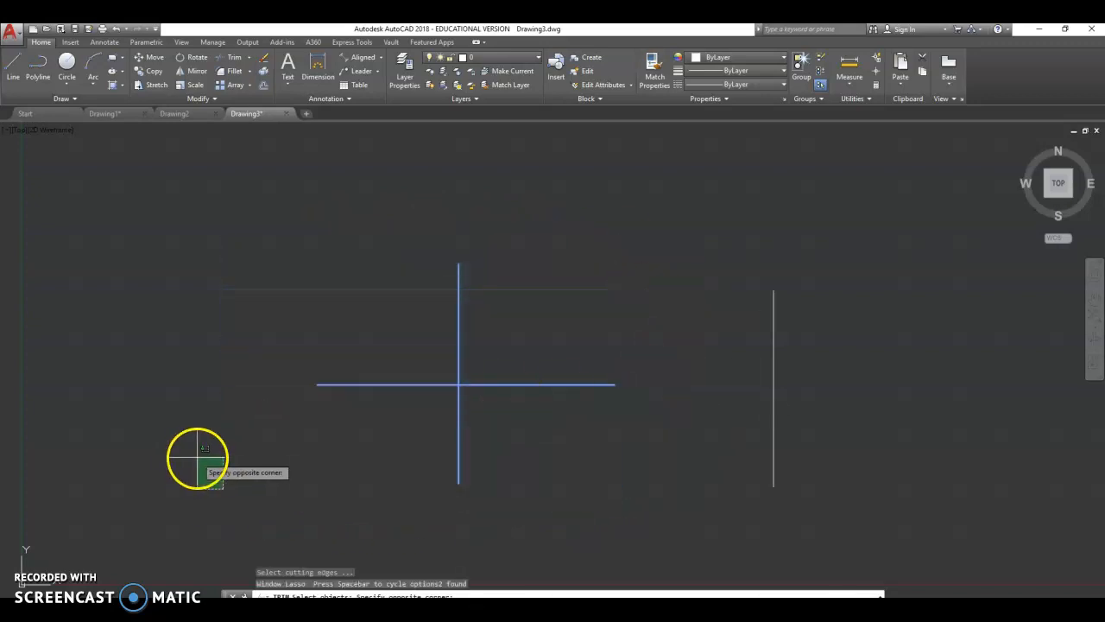
left_click(202, 456)
left_click(358, 257)
mouse_move(556, 207)
left_mouse_down()
mouse_move(555, 530)
mouse_move(183, 426)
left_mouse_up()
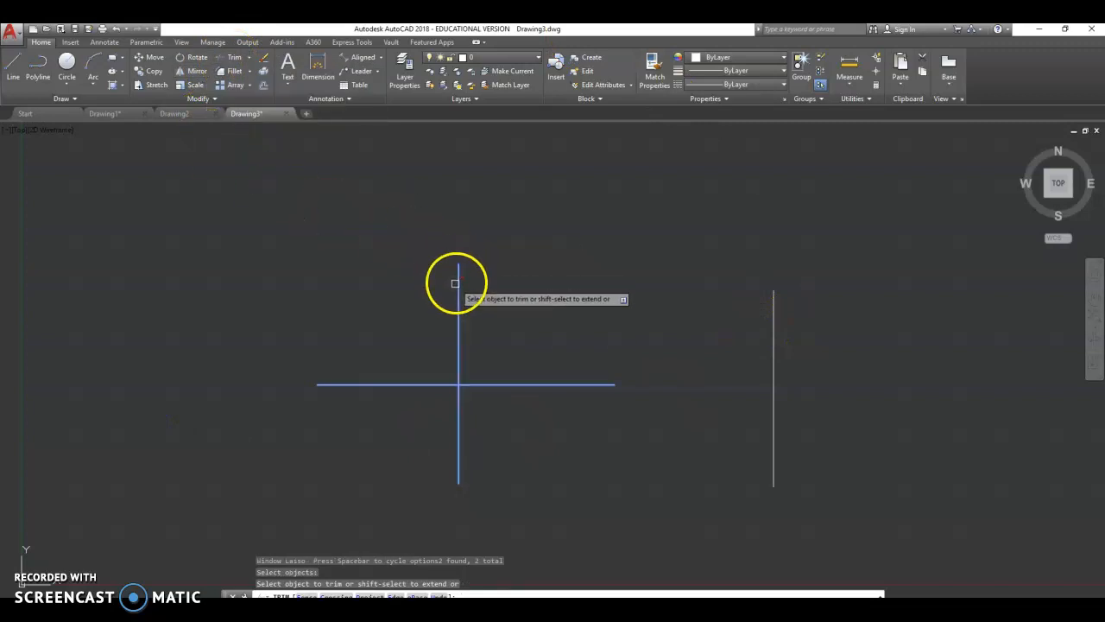
left_click(458, 293)
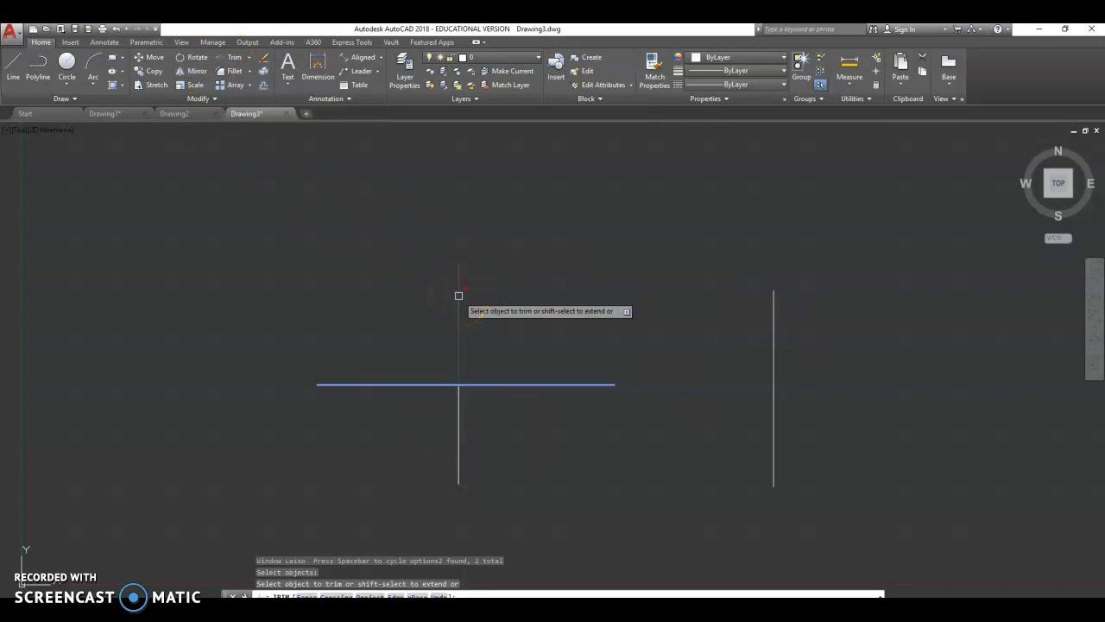
left_click(458, 296)
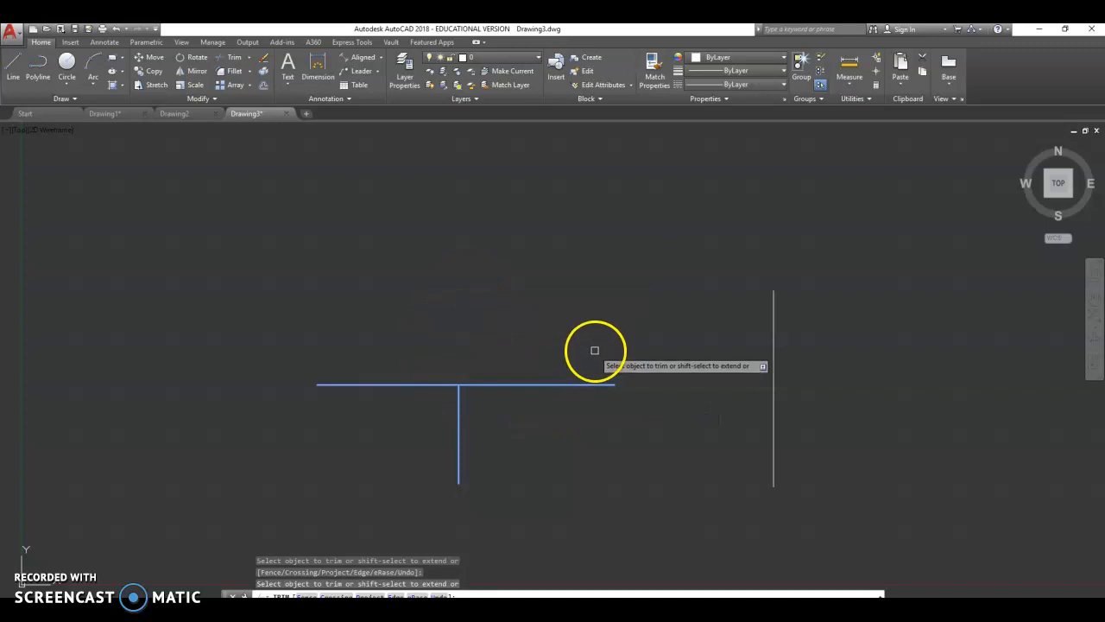
key("Escape")
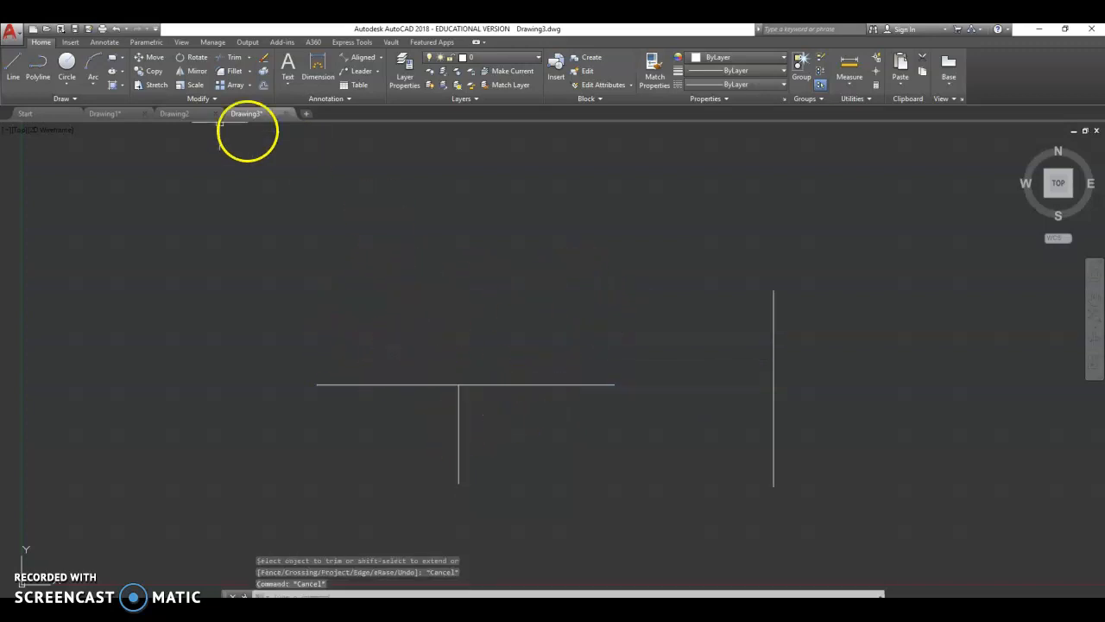
left_click(115, 30)
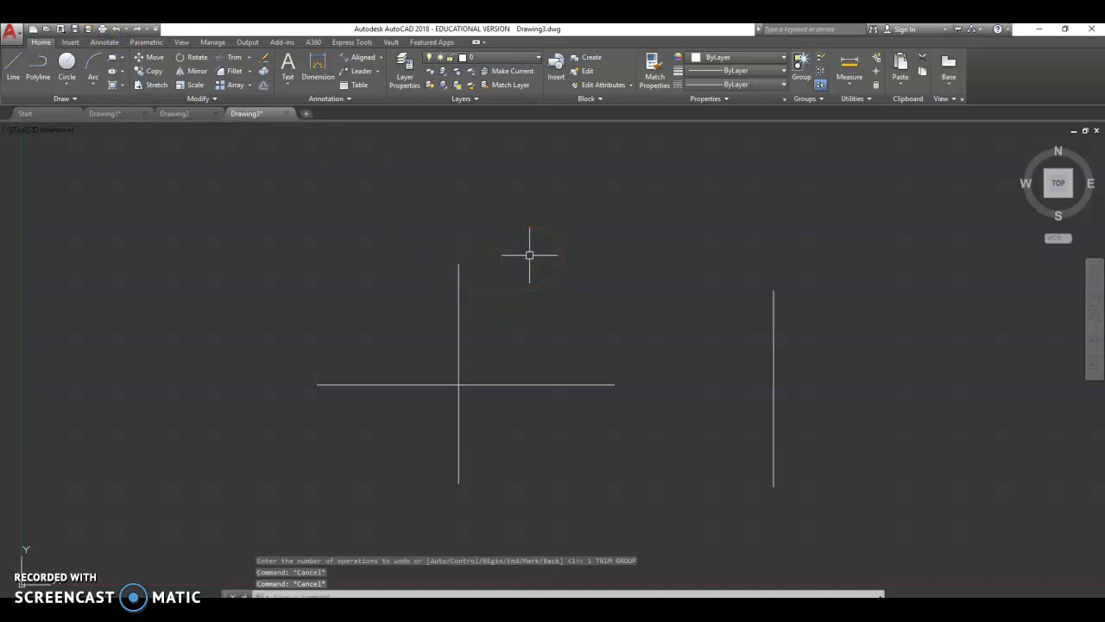
- Trim away the part of the cross's vertical line above the horizontal line using the TR command
type("TR")
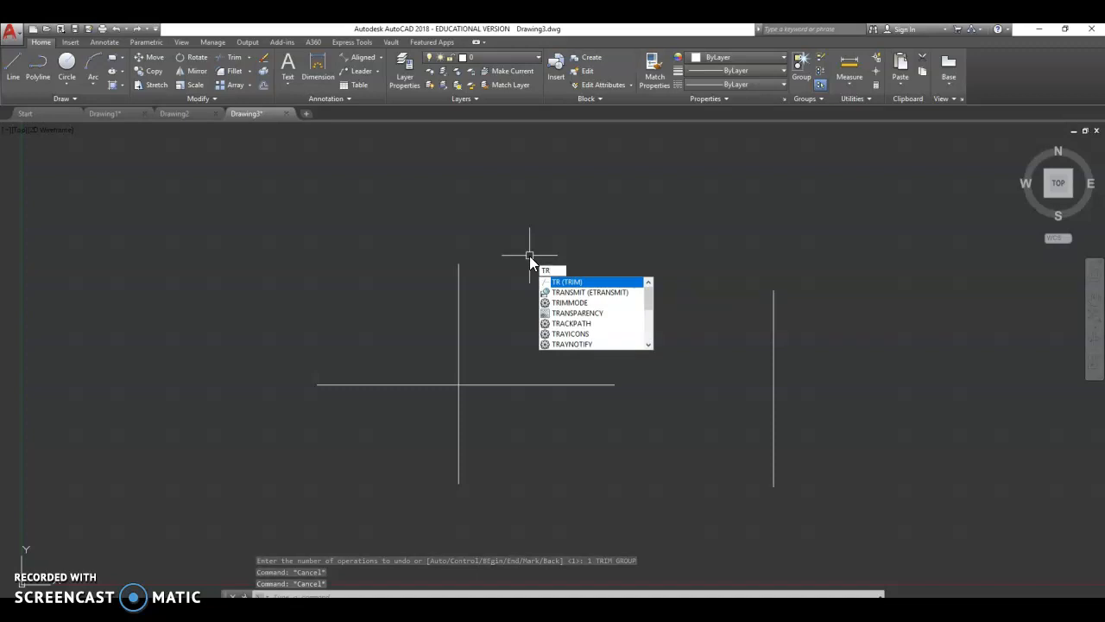
key("Return")
key("Return")
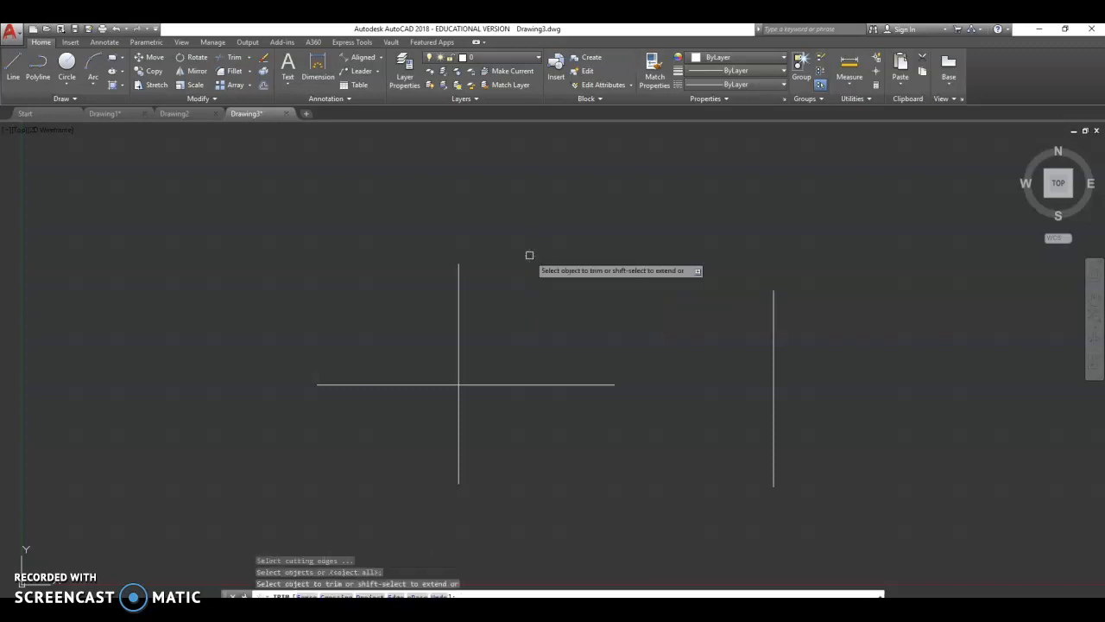
left_click(460, 291)
key("Escape")
key("Escape")
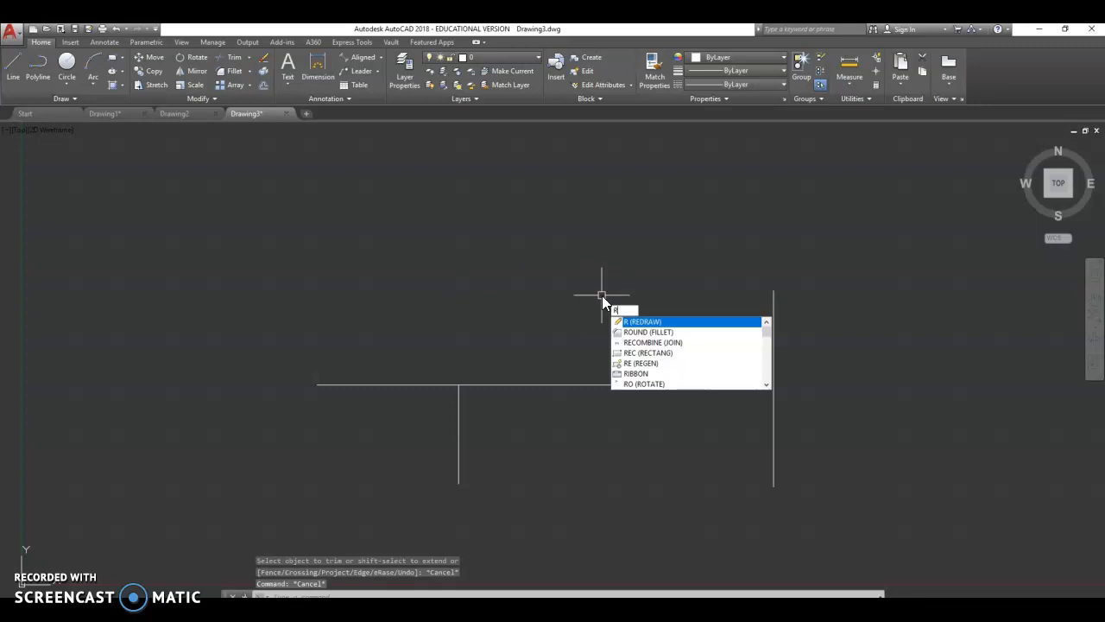
- Trim away the part of the horizontal line right of the vertical line
key("Escape")
type("r")
key("Return")
key("Return")
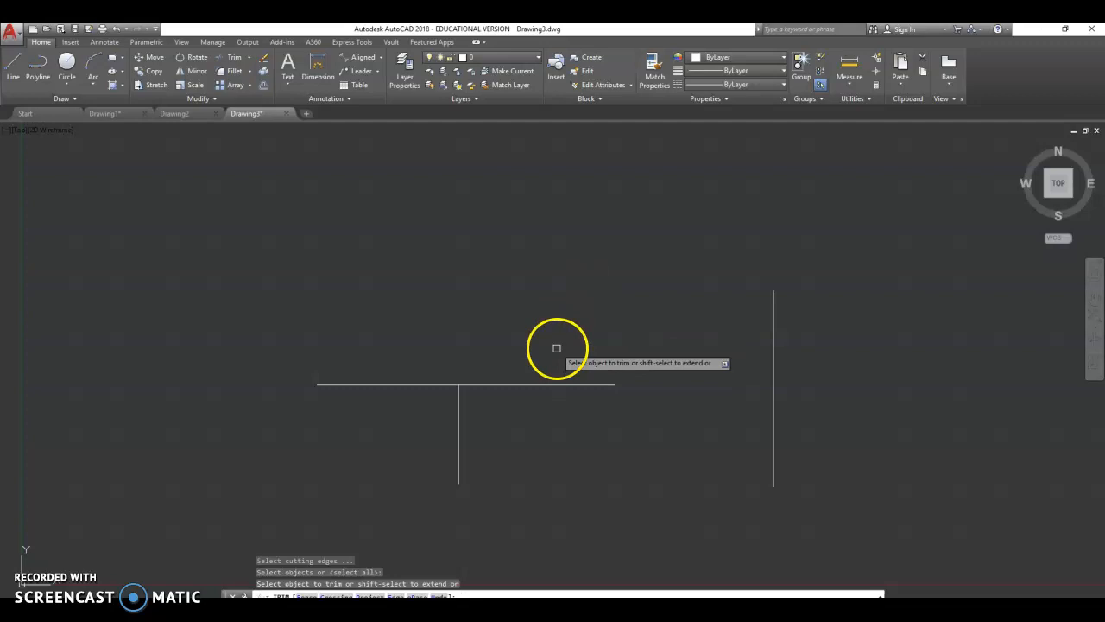
left_click(560, 382)
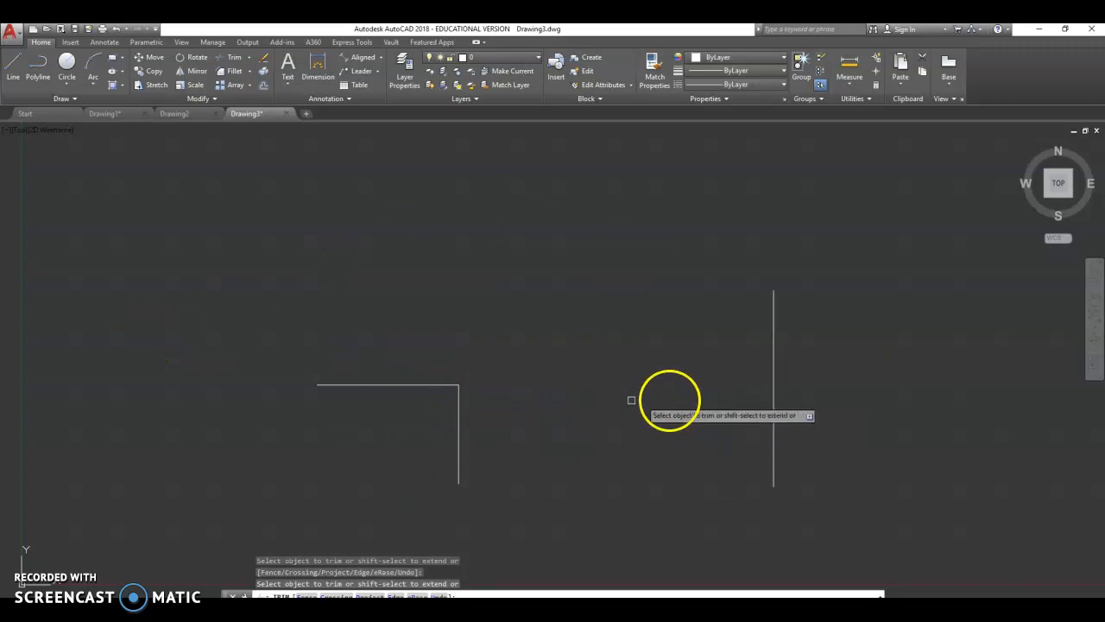
key("Escape")
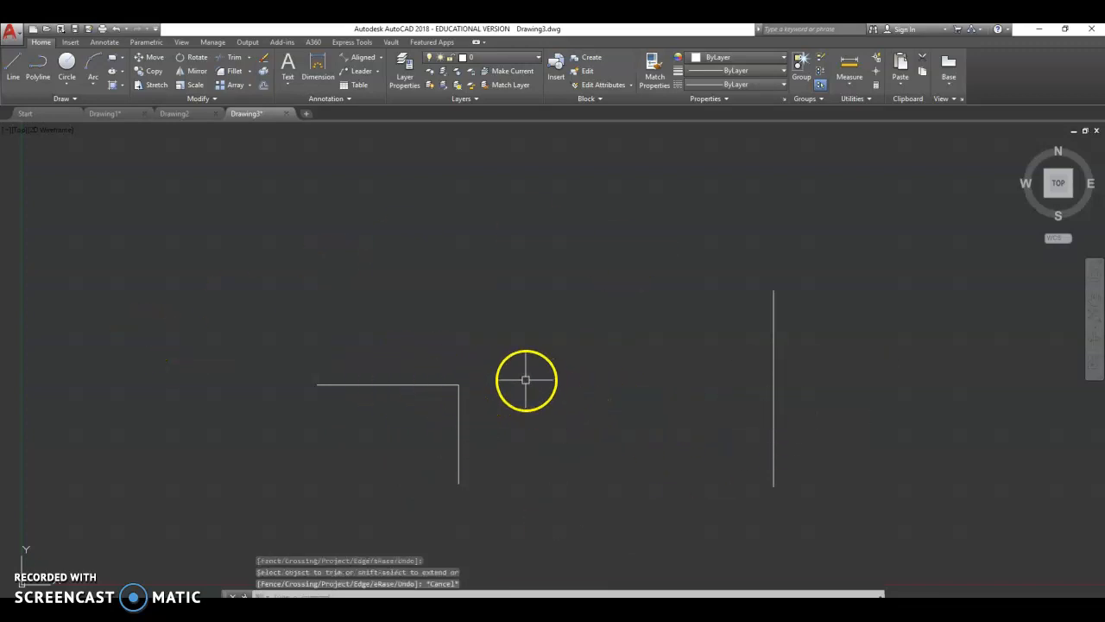
- Offset the trimmed vertical line 0.5 units to the left
scroll(532, 440, "up", 4)
scroll(471, 444, "down", 4)
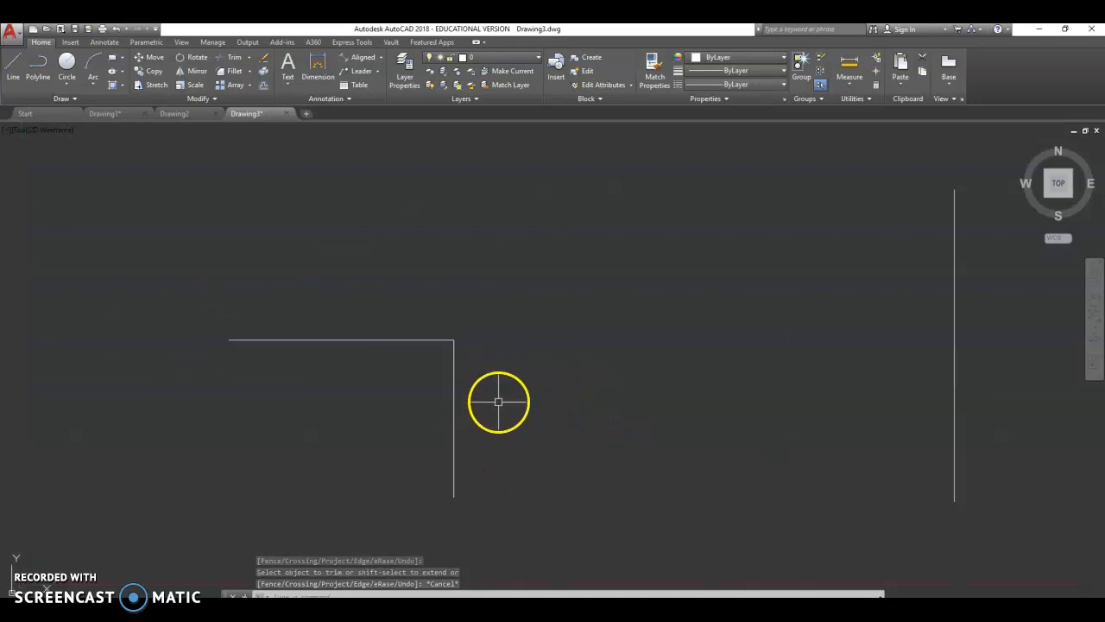
scroll(491, 358, "up", 2)
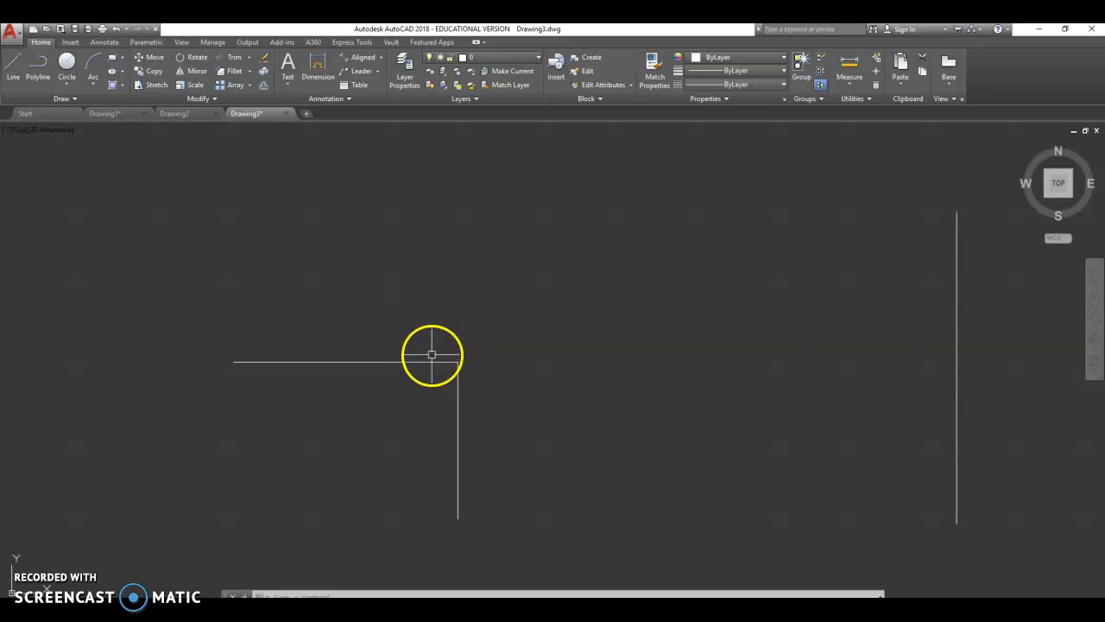
left_click(265, 83)
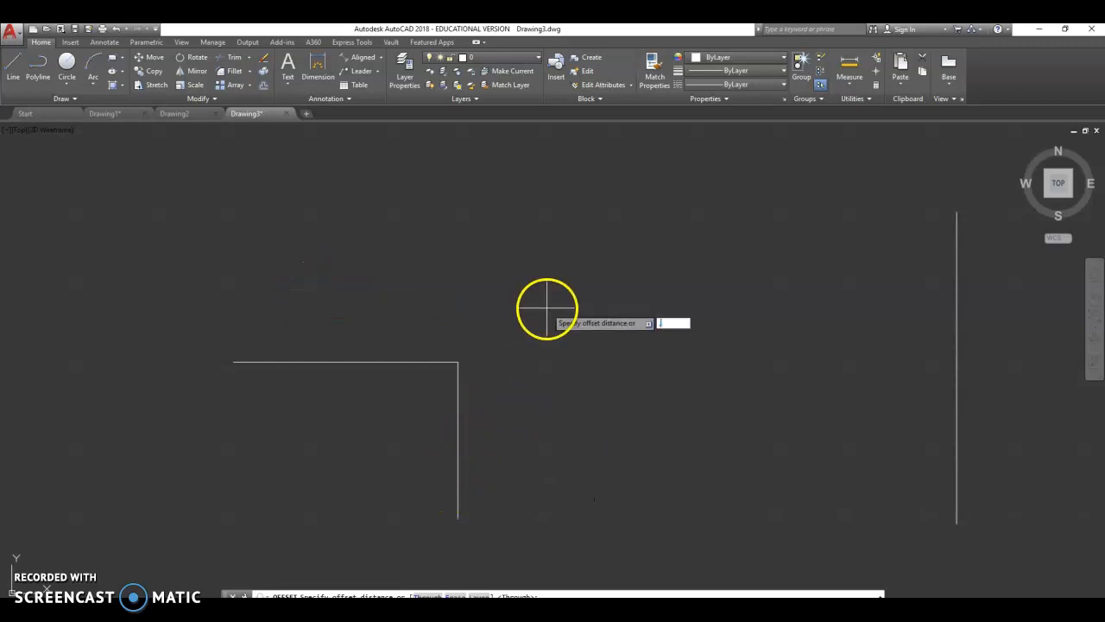
key("Return")
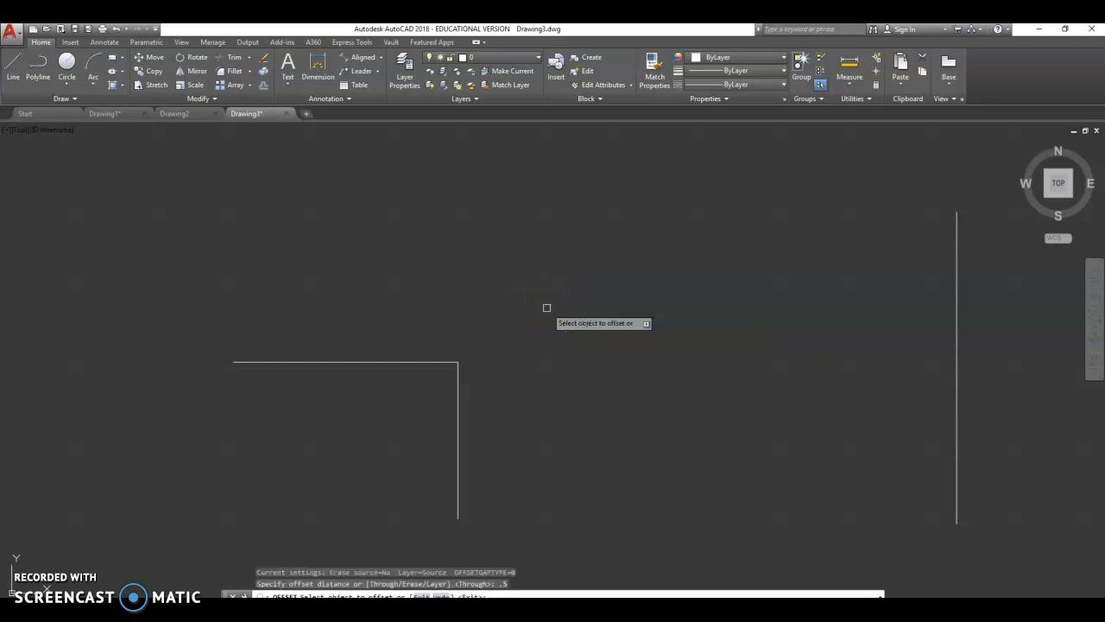
left_click(458, 431)
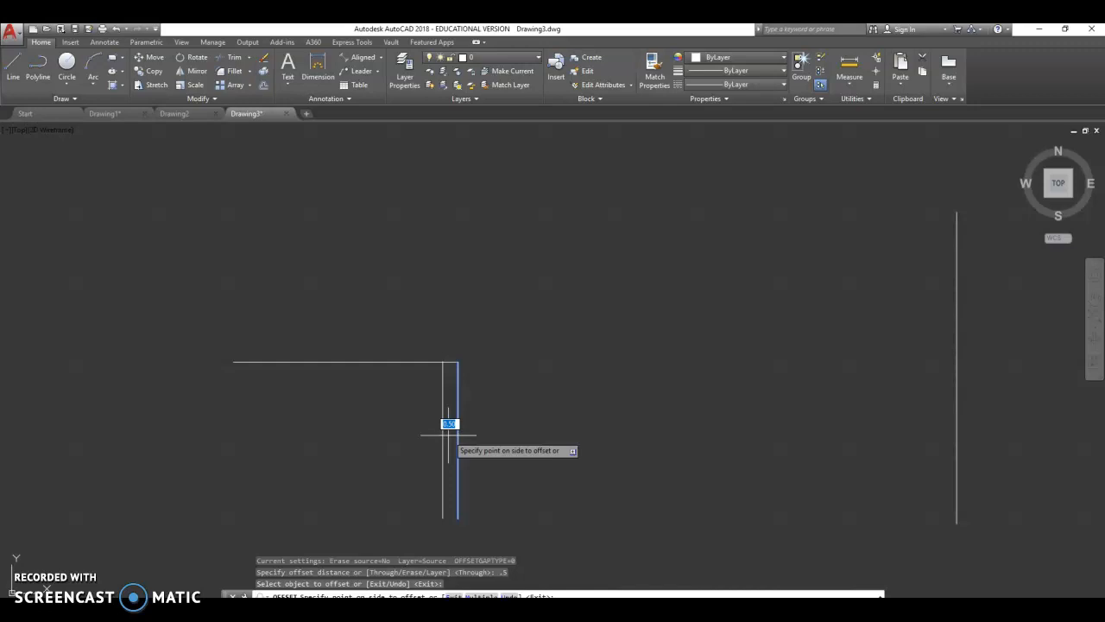
left_click(422, 434)
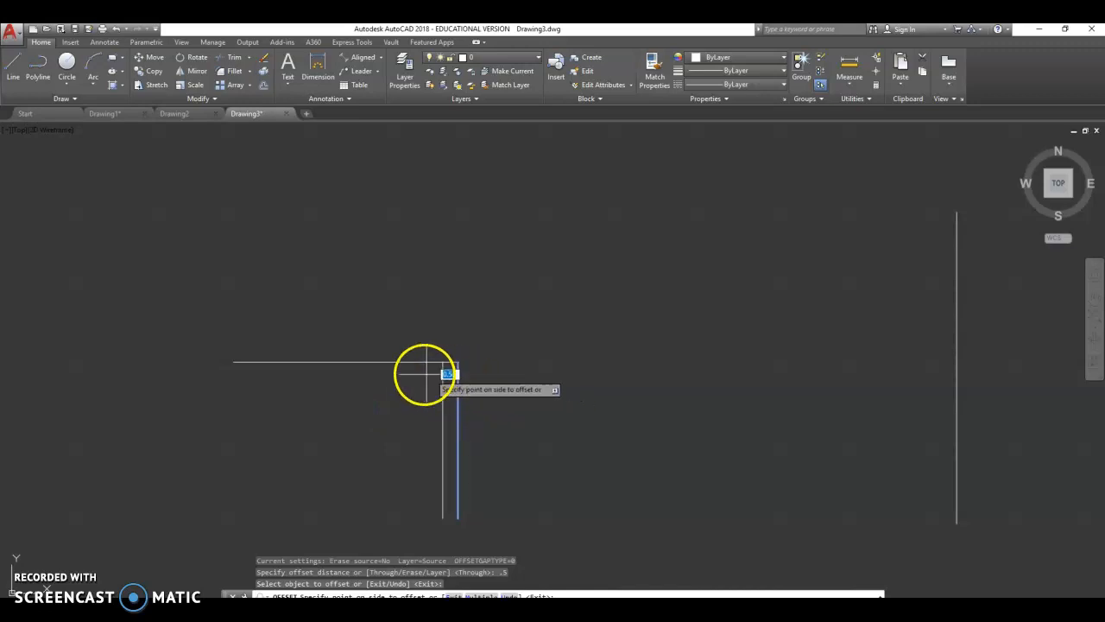
left_click(365, 432)
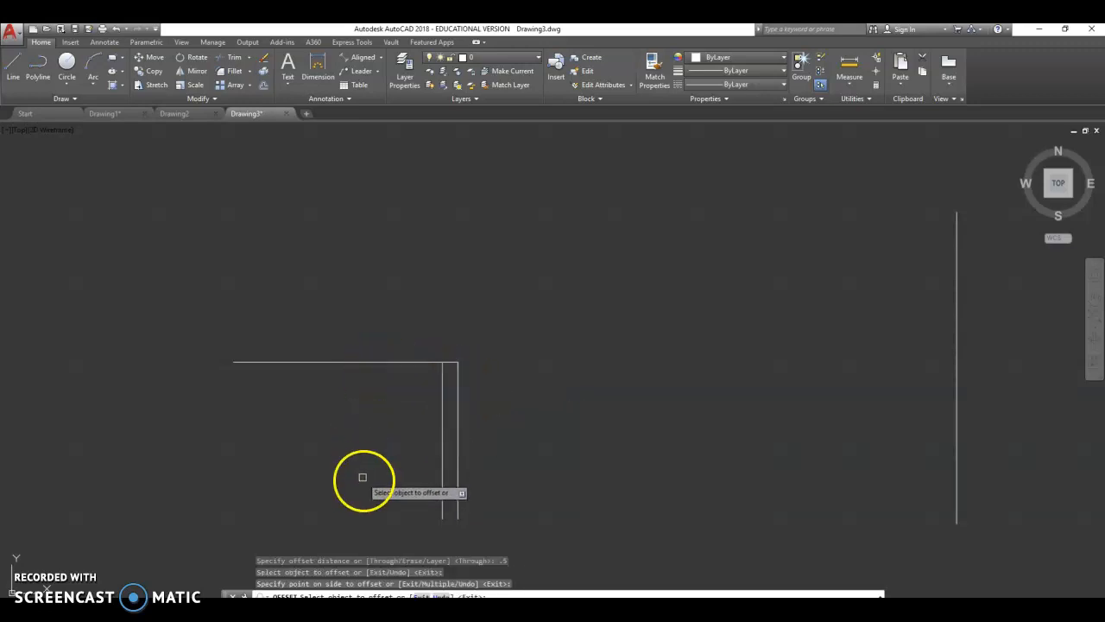
- Keep offsetting each newest vertical line 0.5 units to the left to build a row of parallel lines
left_click(447, 447)
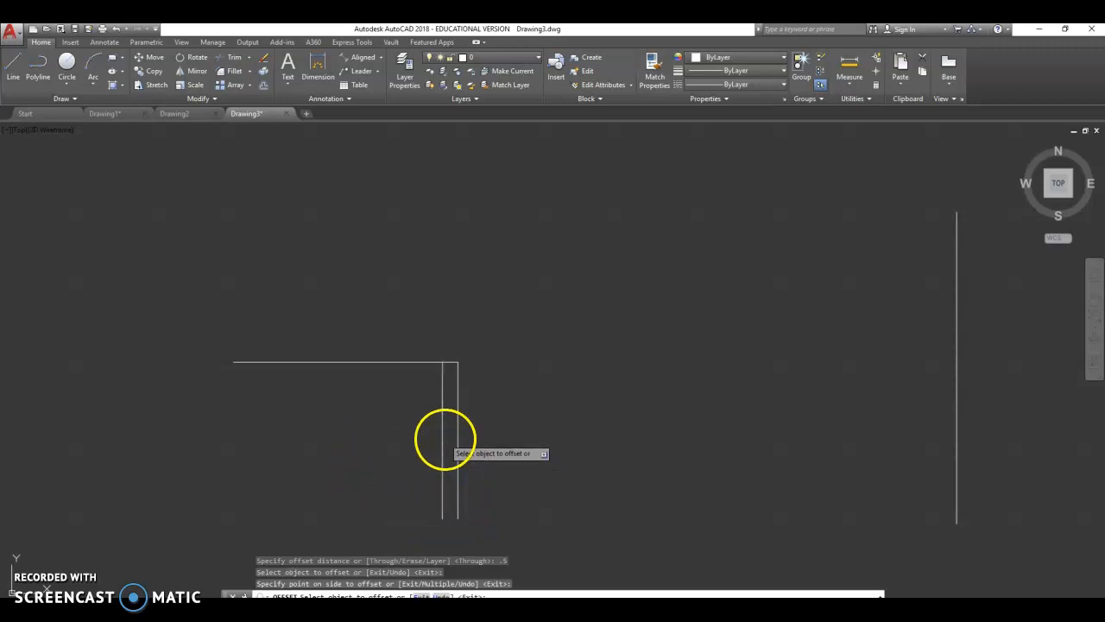
left_click(411, 443)
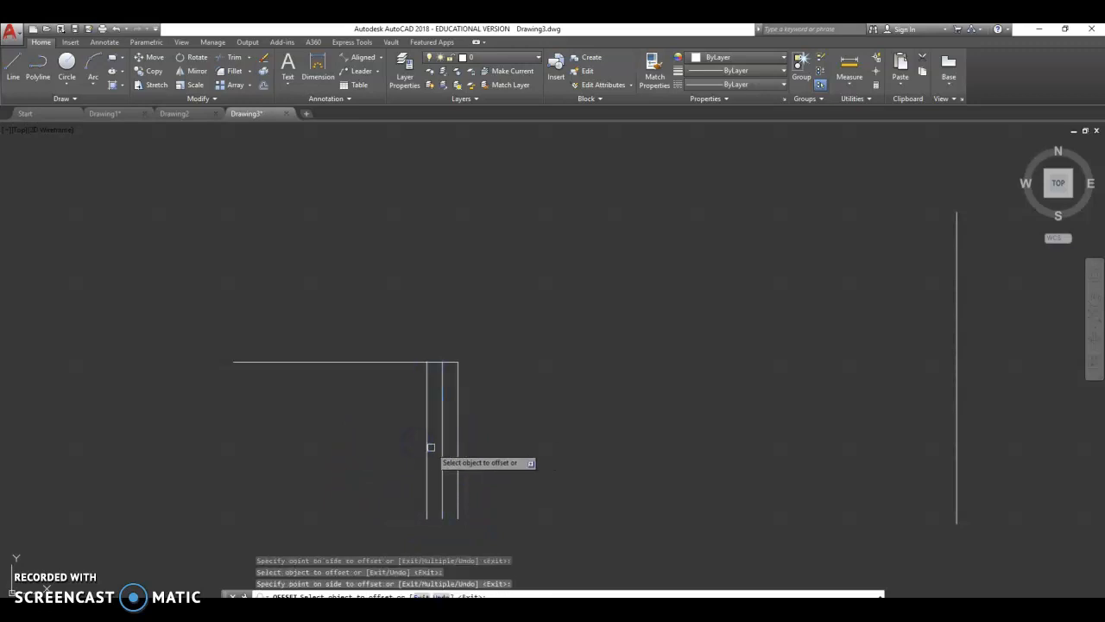
left_click(427, 443)
left_click(343, 454)
left_click(410, 450)
left_click(366, 451)
left_click(392, 451)
left_click(348, 454)
left_click(394, 447)
left_click(382, 449)
left_click(299, 452)
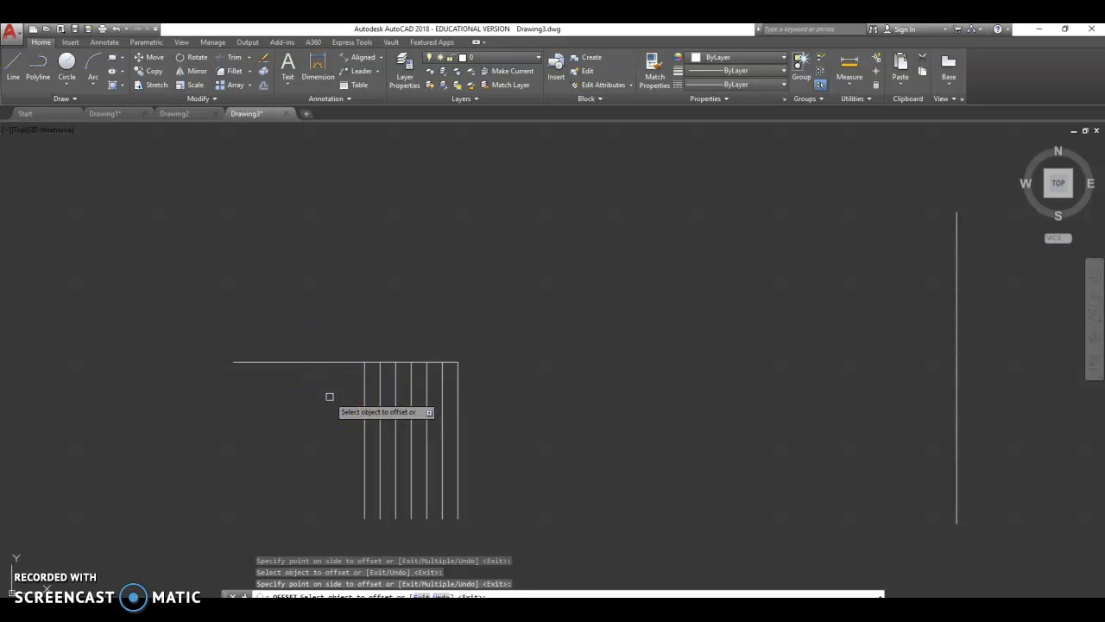
key("Escape")
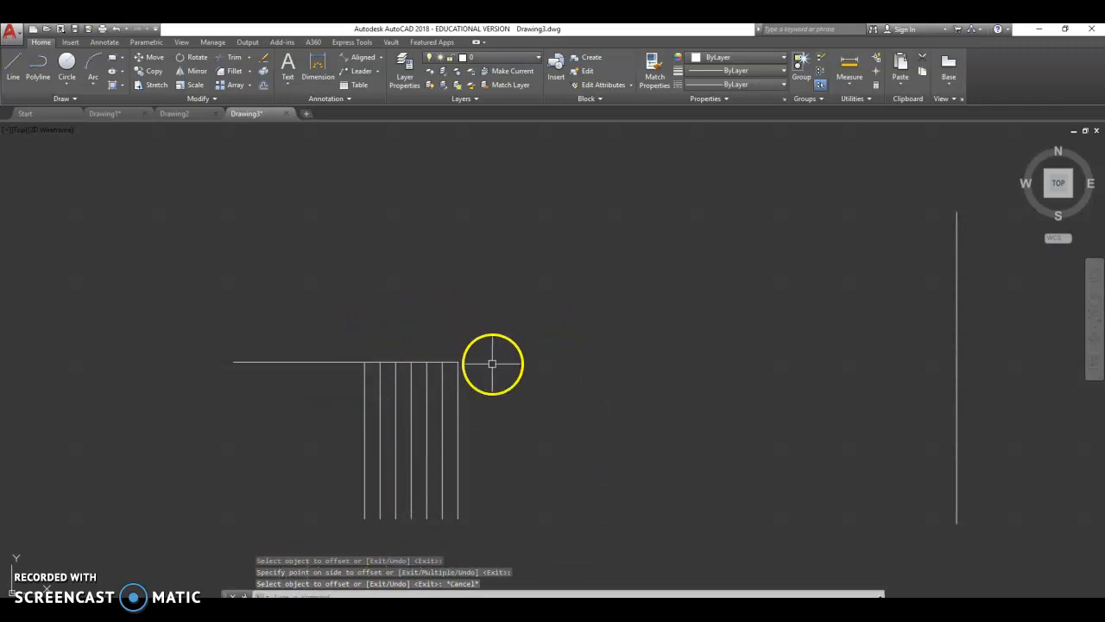
- Erase the first and third offset lines to the left of the original vertical line
left_click(442, 416)
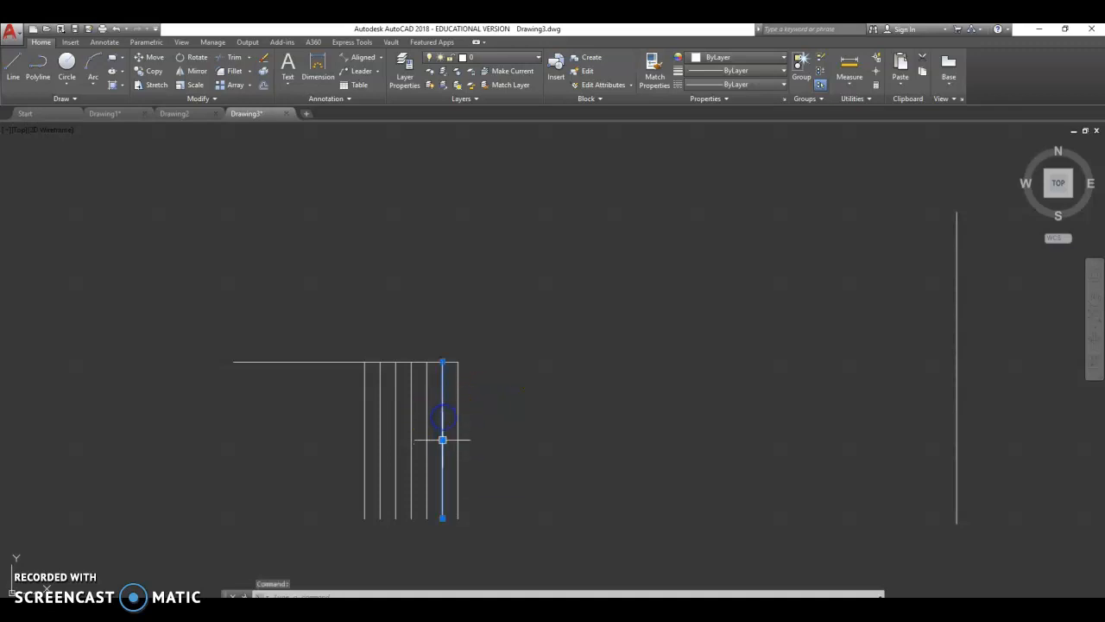
left_click(265, 59)
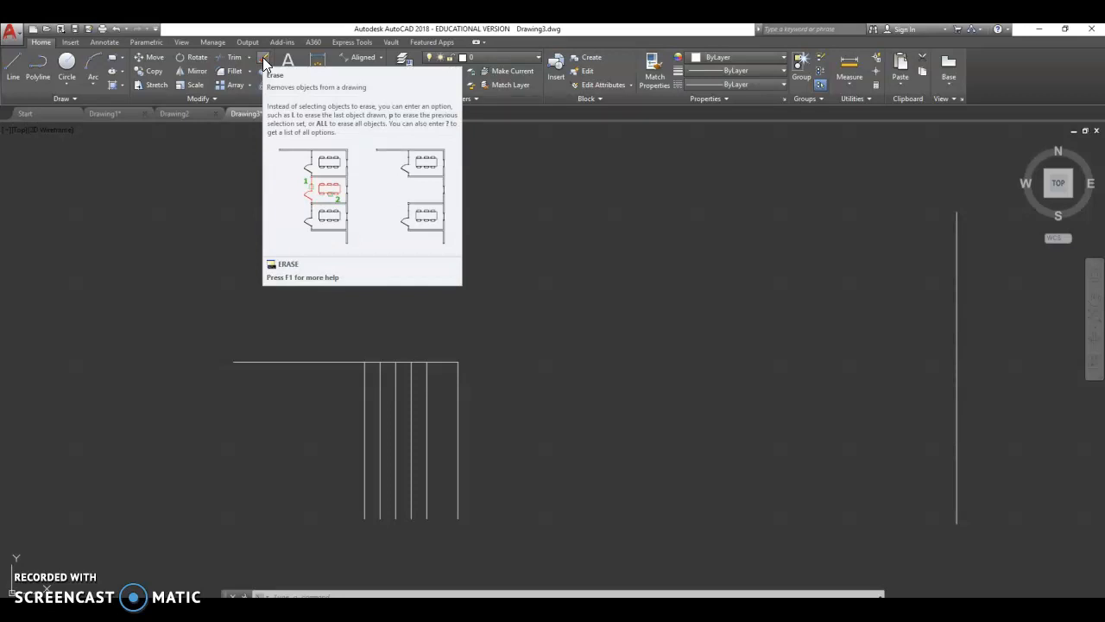
left_click(265, 60)
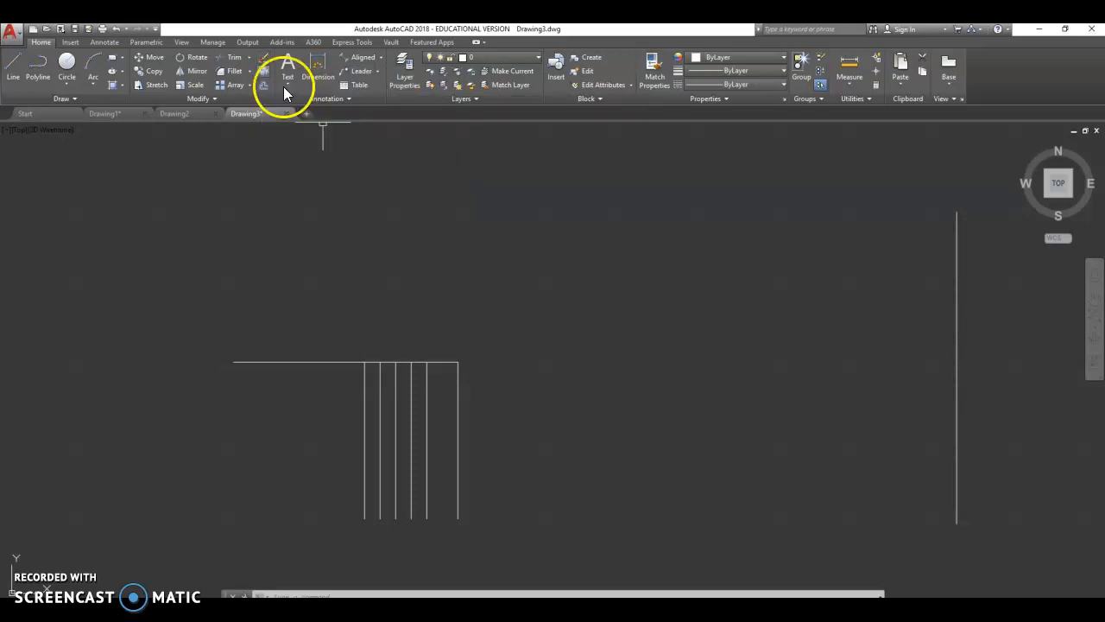
left_click(410, 429)
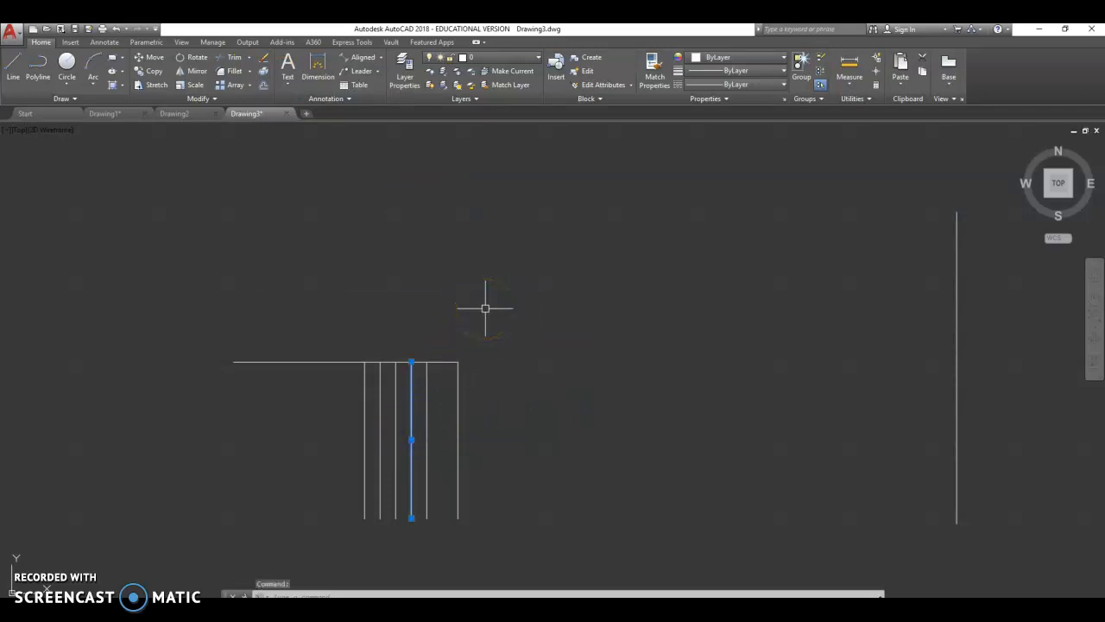
key("Delete")
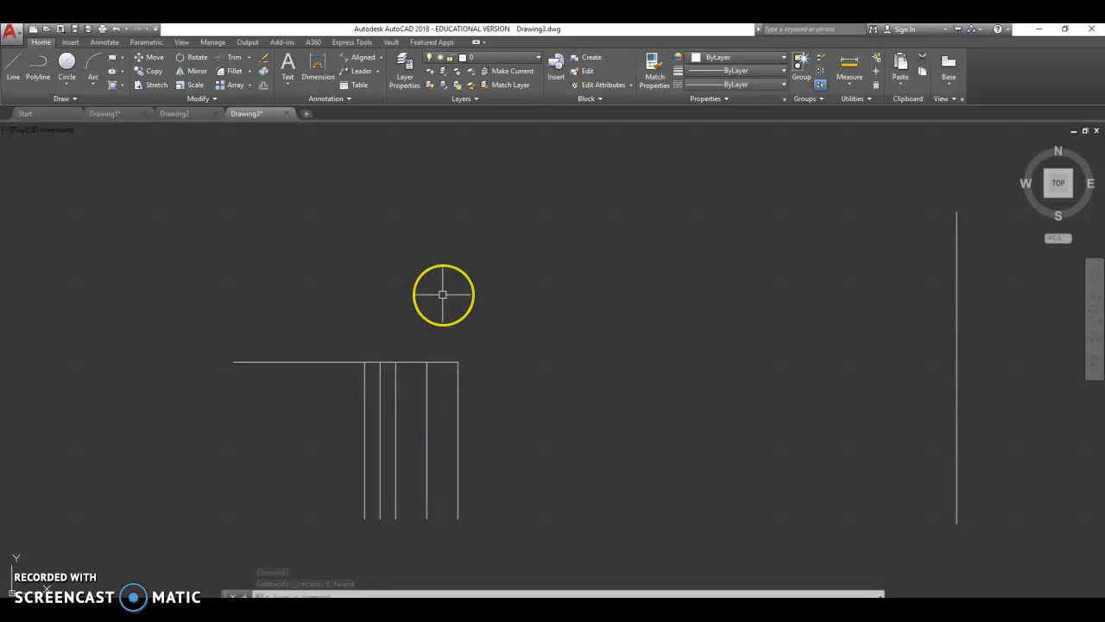
key("Escape")
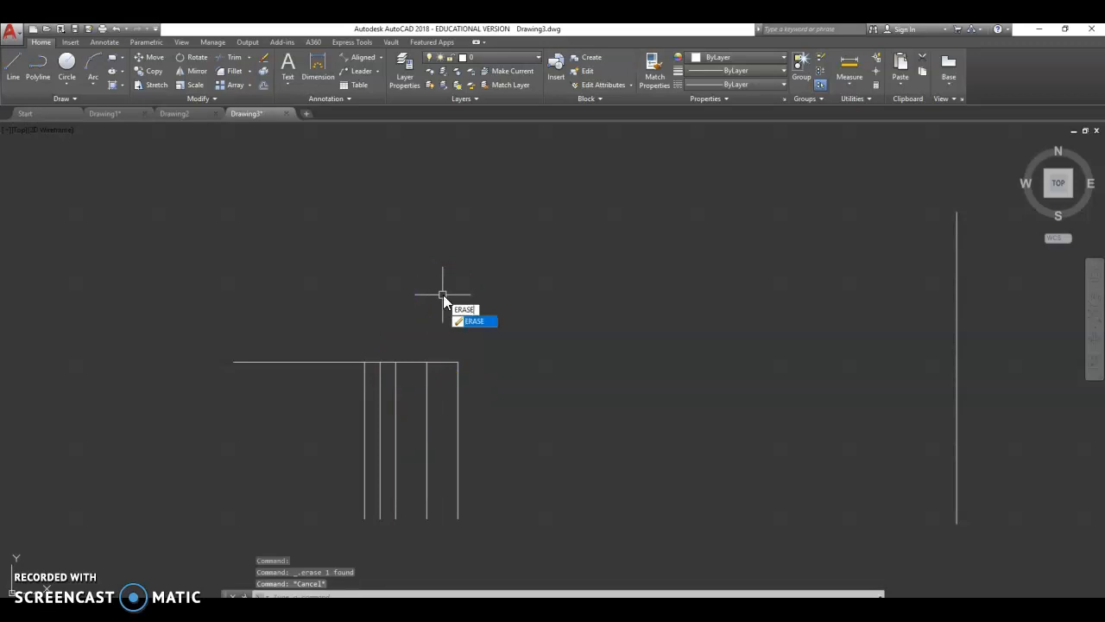
- Erase the vertical line between the two leftmost vertical lines
key("Return")
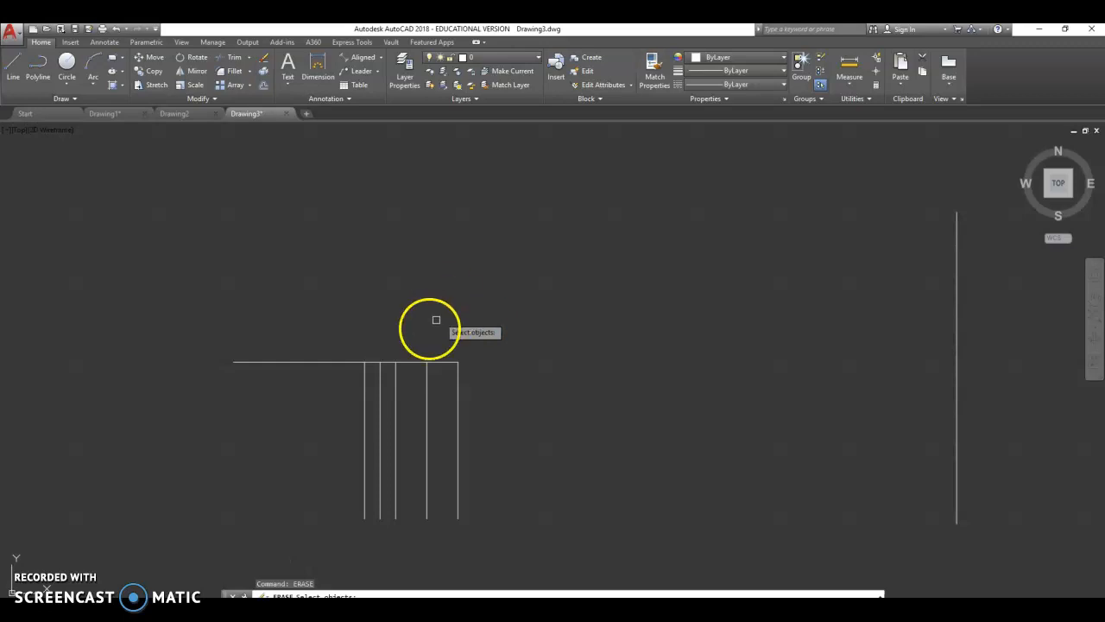
left_click(382, 422)
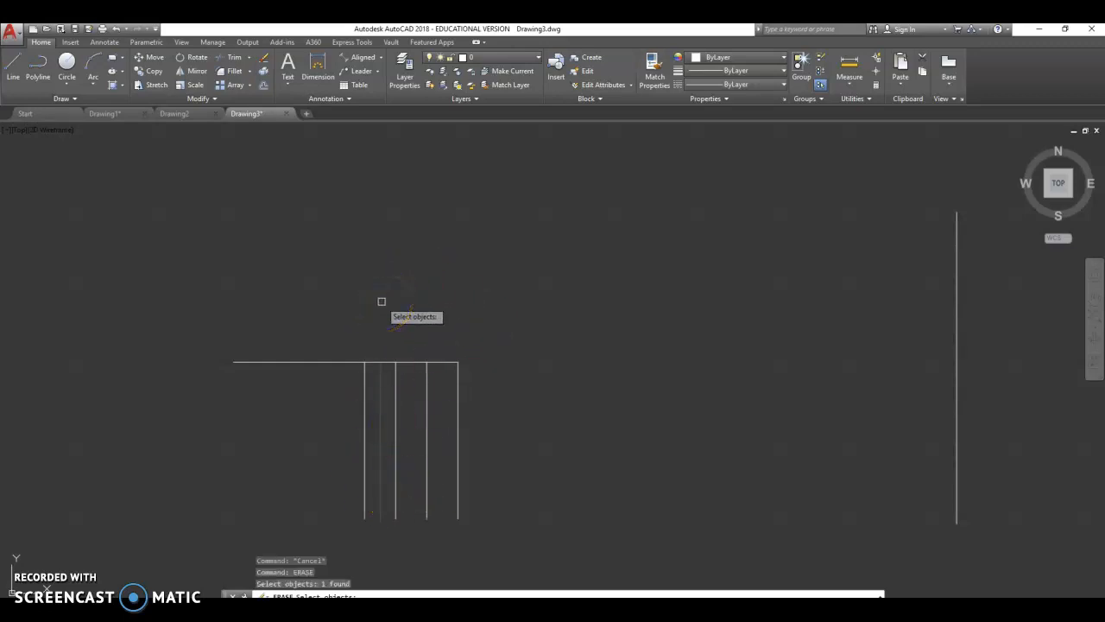
key("Return")
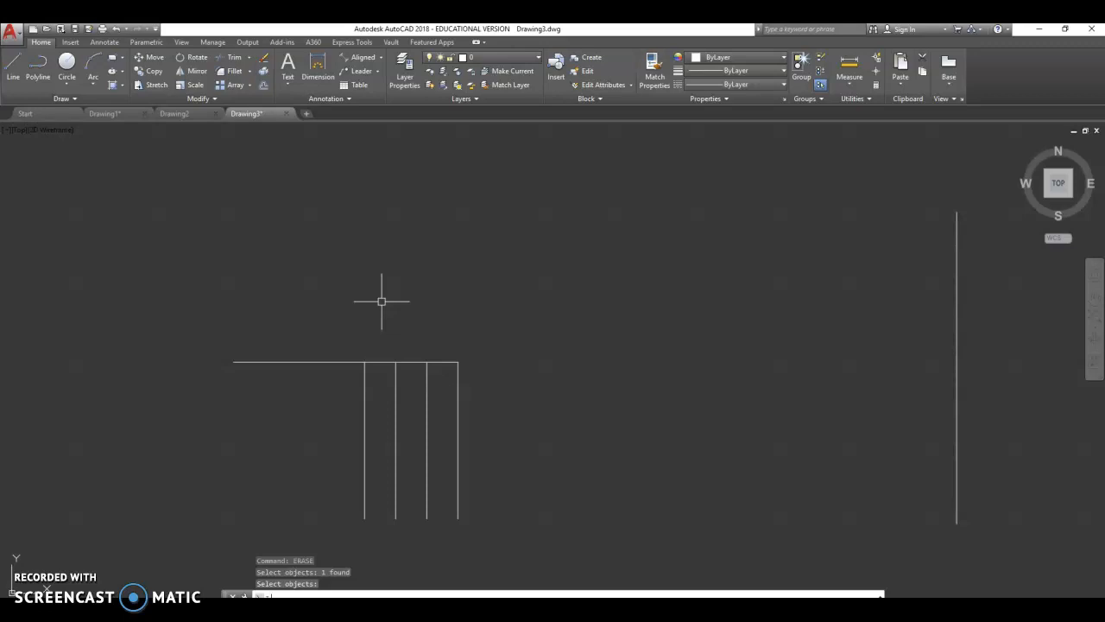
key("Escape")
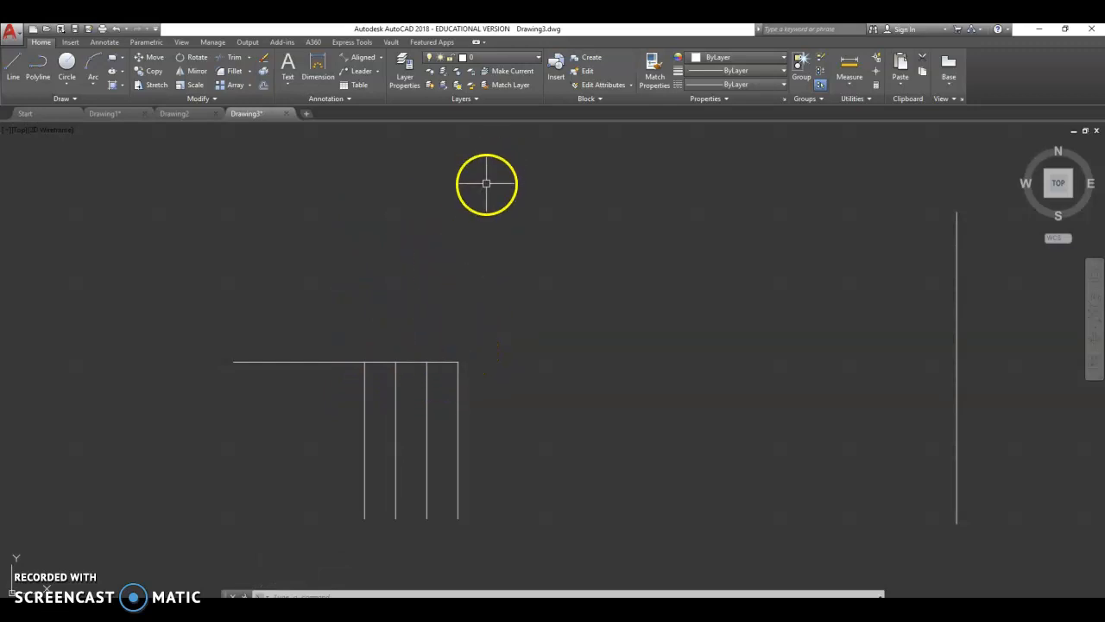
- Mirror the four vertical lines about the horizontal line, erasing the source objects, and undo the mirror
mouse_move(355, 346)
left_mouse_down()
mouse_move(483, 351)
mouse_move(530, 443)
mouse_move(447, 525)
mouse_move(318, 531)
mouse_move(313, 520)
left_mouse_up()
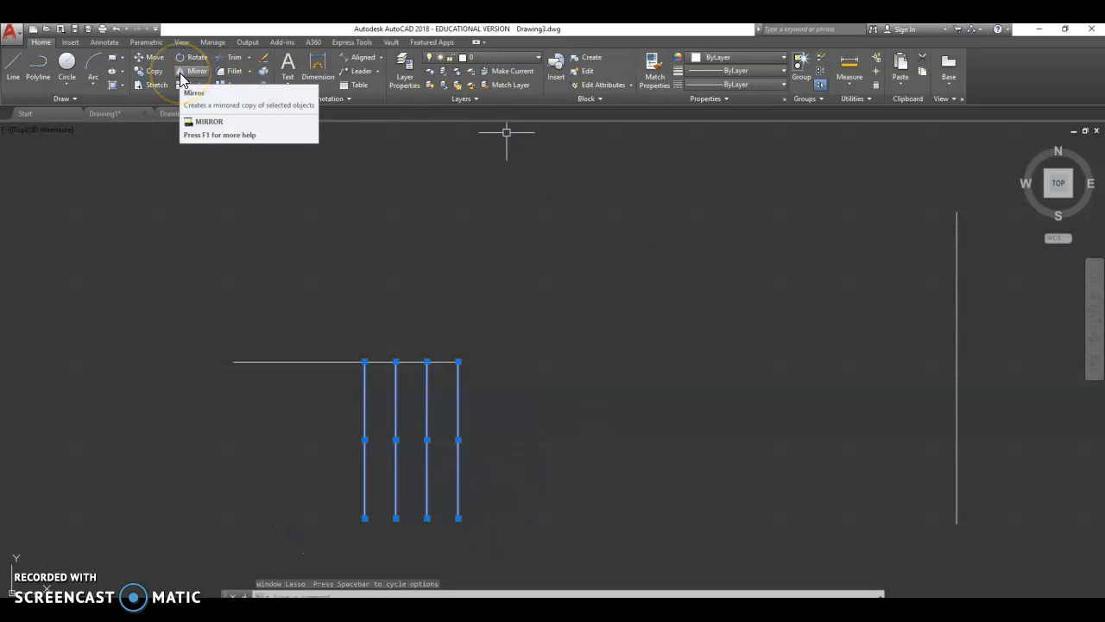
left_click(182, 76)
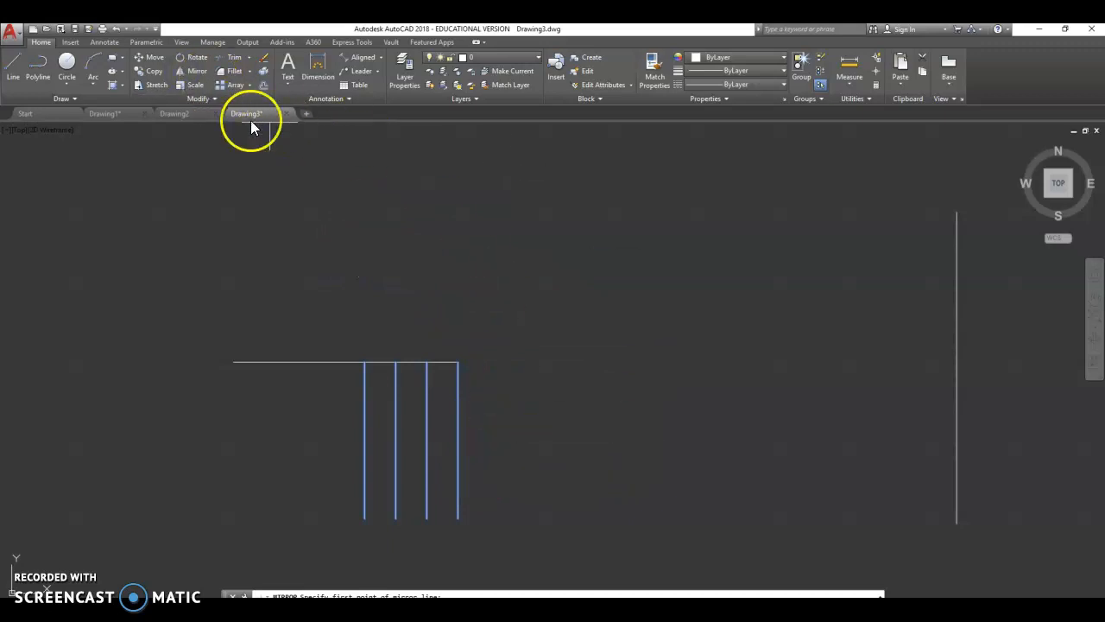
left_click(458, 363)
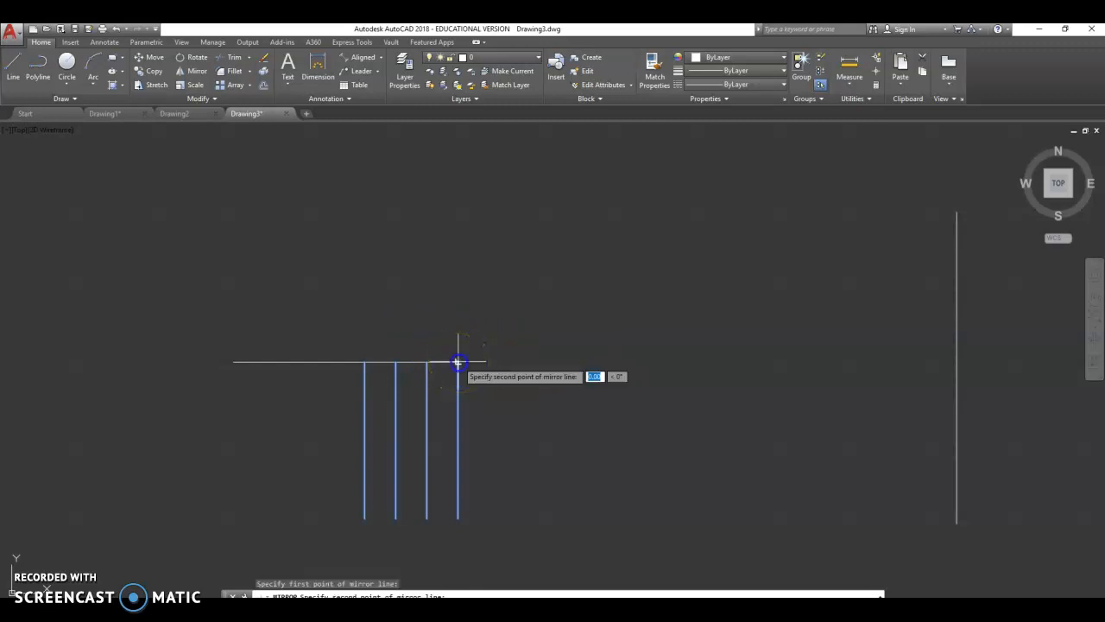
left_click(233, 360)
left_click(259, 401)
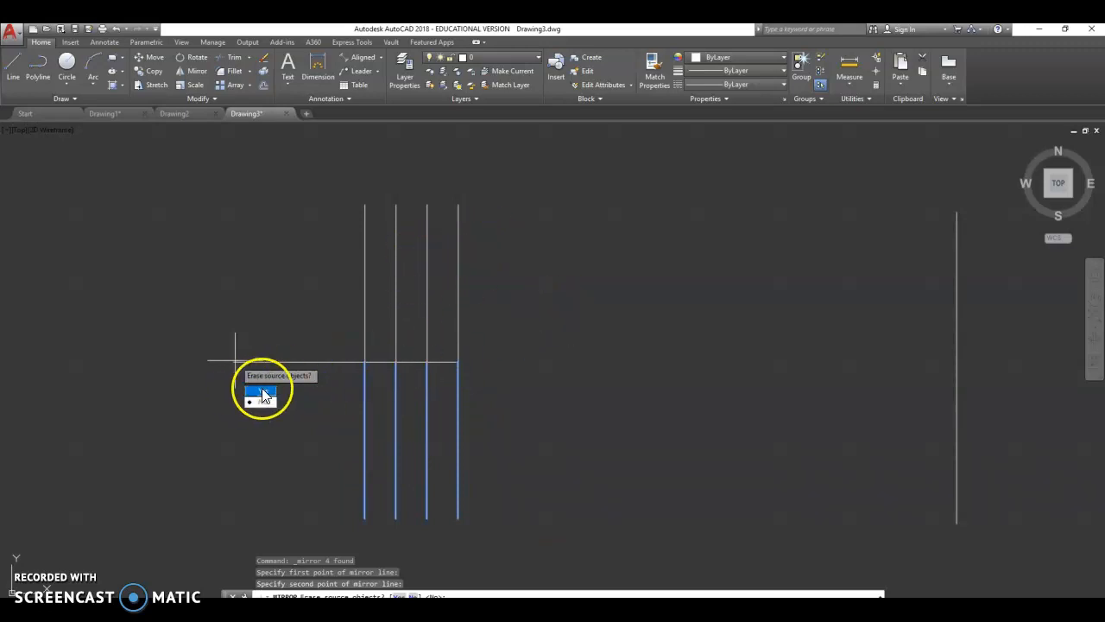
left_click(258, 393)
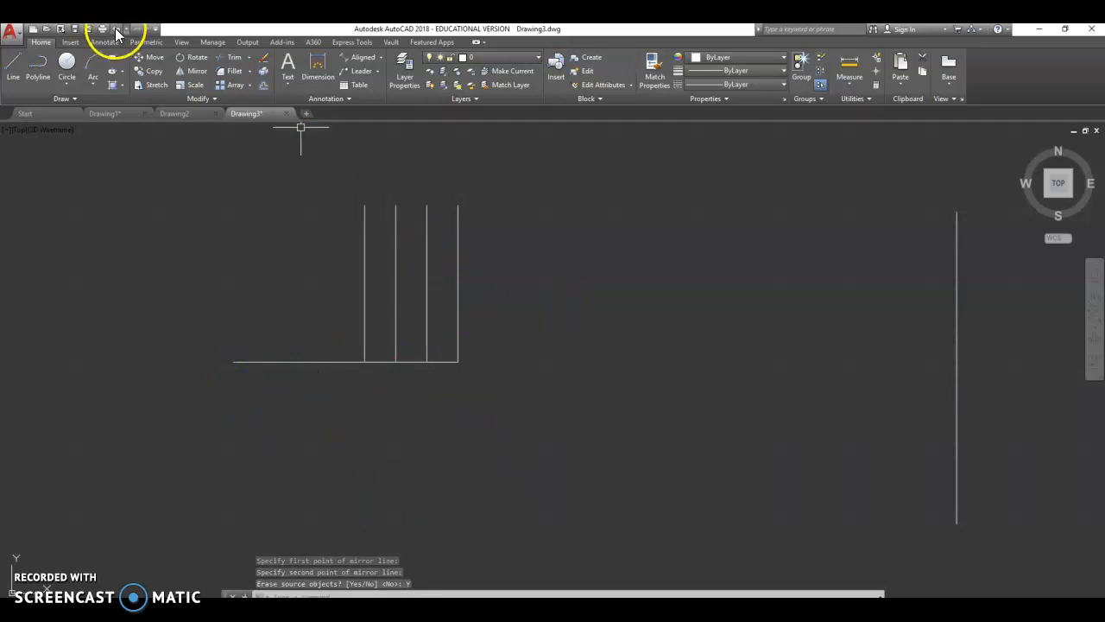
left_click(116, 31)
- Mirror the four vertical lines about the horizontal line while keeping the source objects
mouse_move(397, 328)
left_mouse_down()
mouse_move(553, 510)
mouse_move(354, 553)
mouse_move(259, 506)
mouse_move(291, 309)
mouse_move(328, 333)
left_mouse_up()
left_click(194, 70)
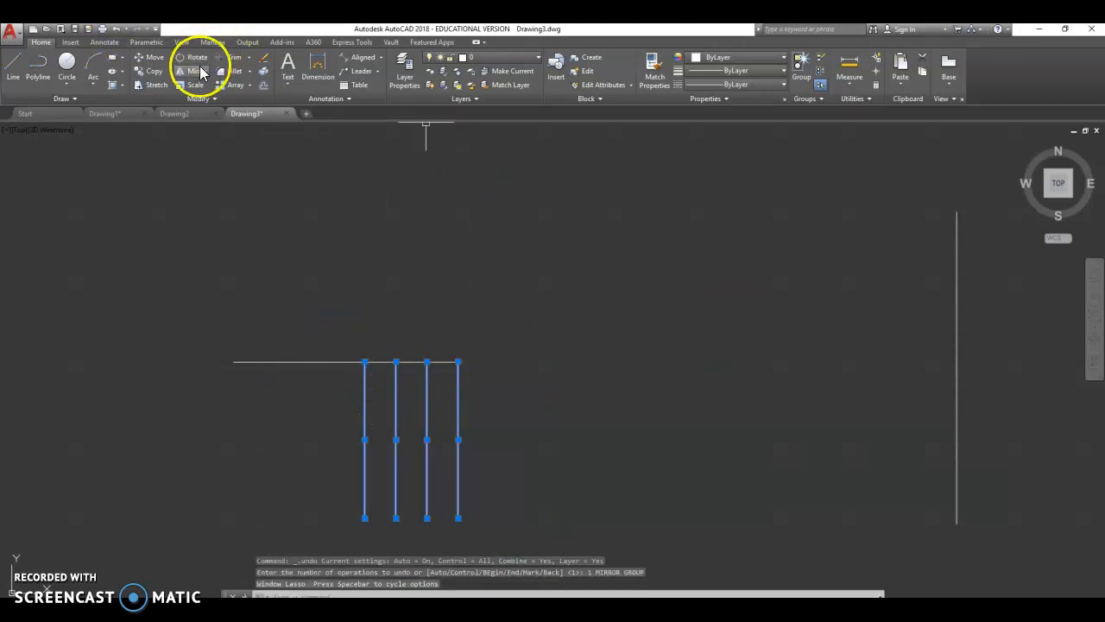
left_click(458, 361)
left_click(235, 361)
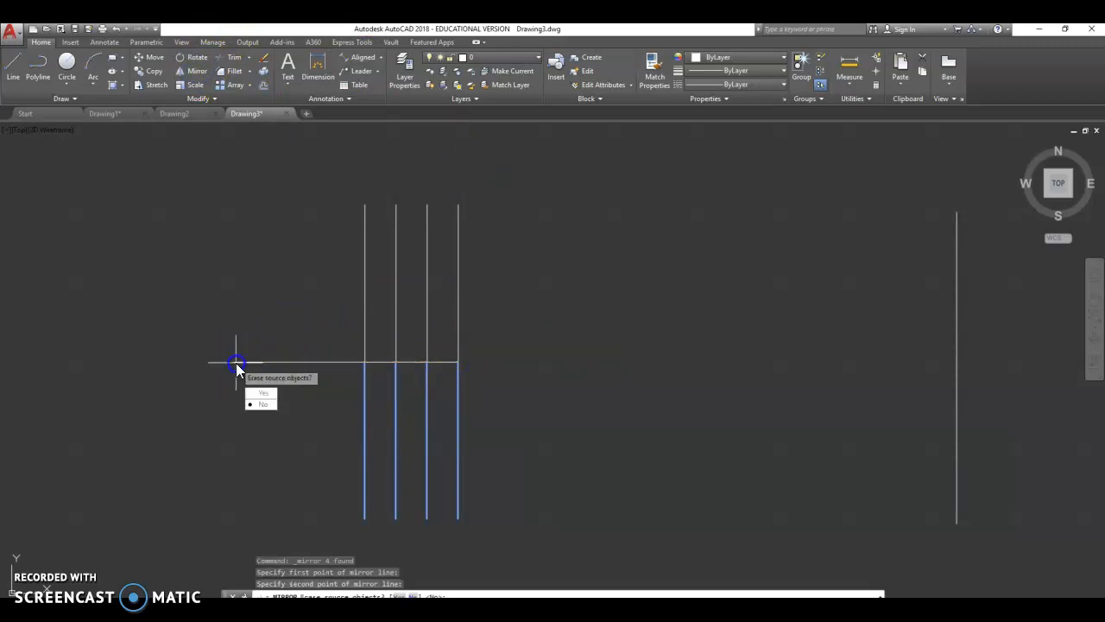
left_click(264, 403)
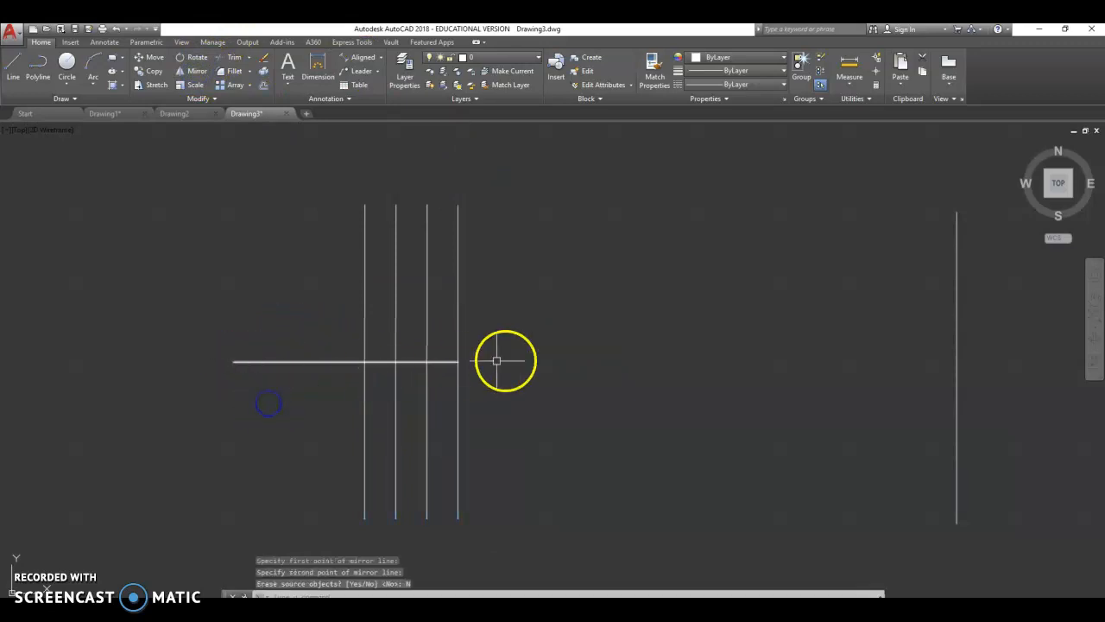
key("Escape")
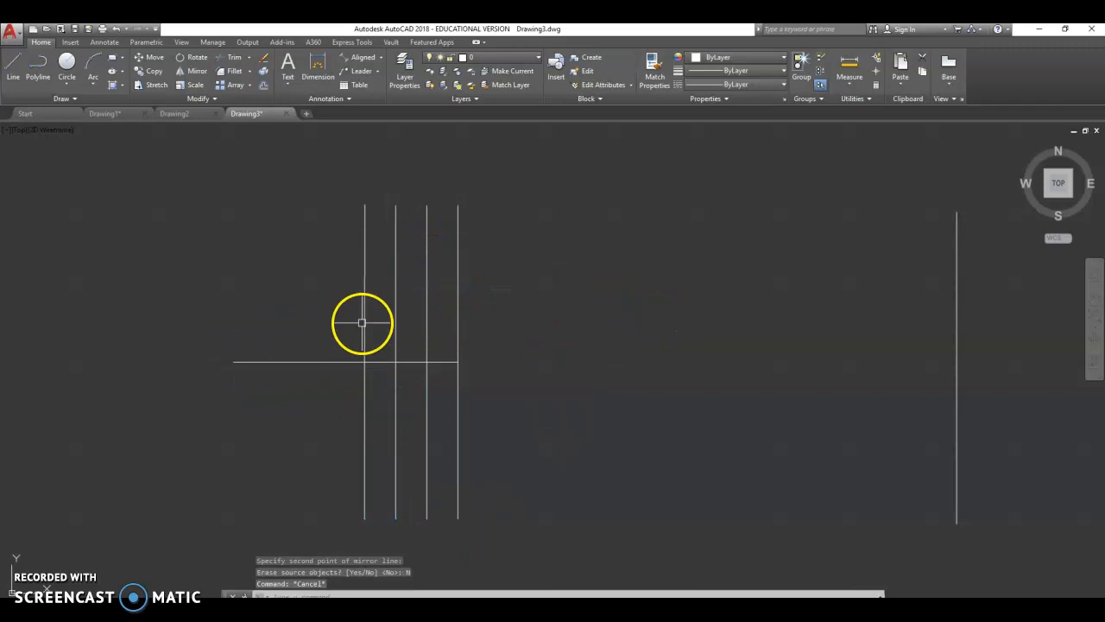
- Draw a connected line running right, up and left to close a rectangle above the horizontal line on the right
left_click(127, 576)
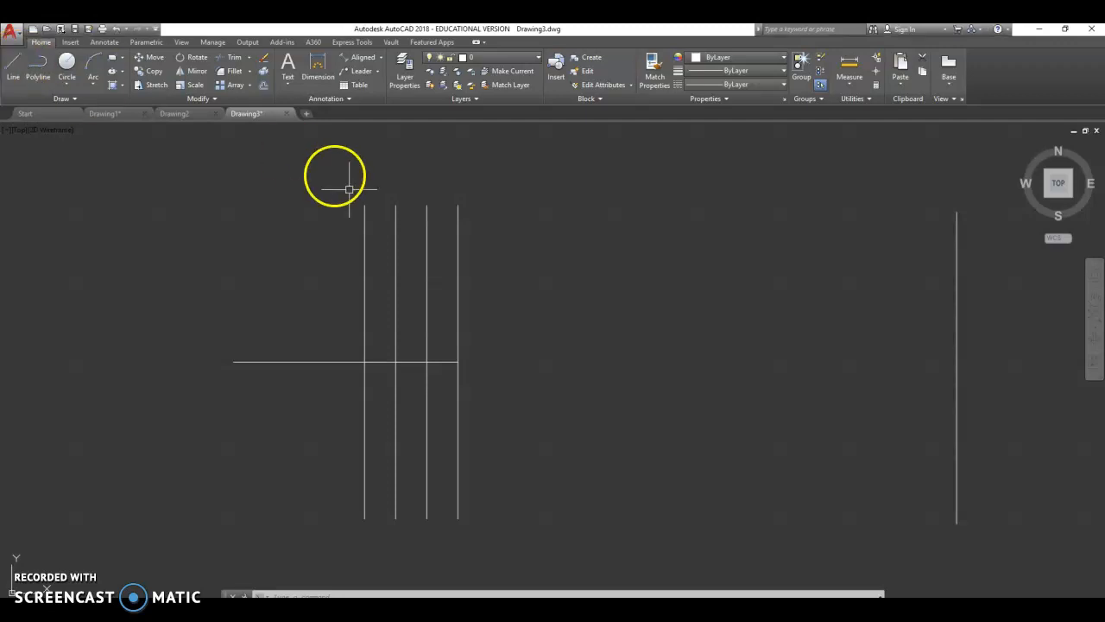
left_click(15, 65)
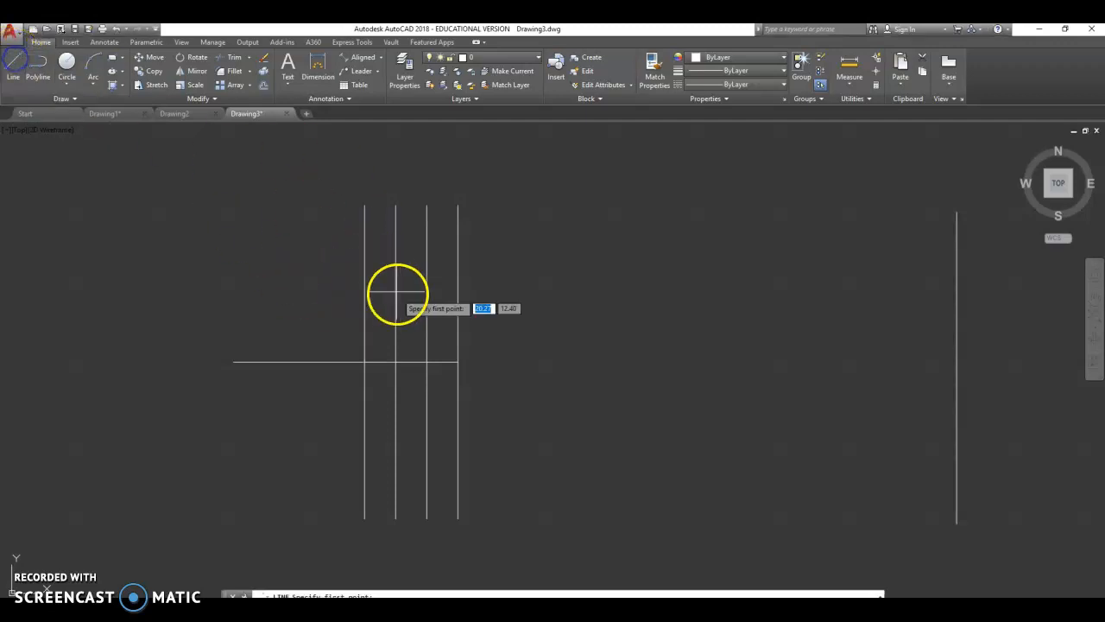
left_click(320, 285)
left_click(518, 302)
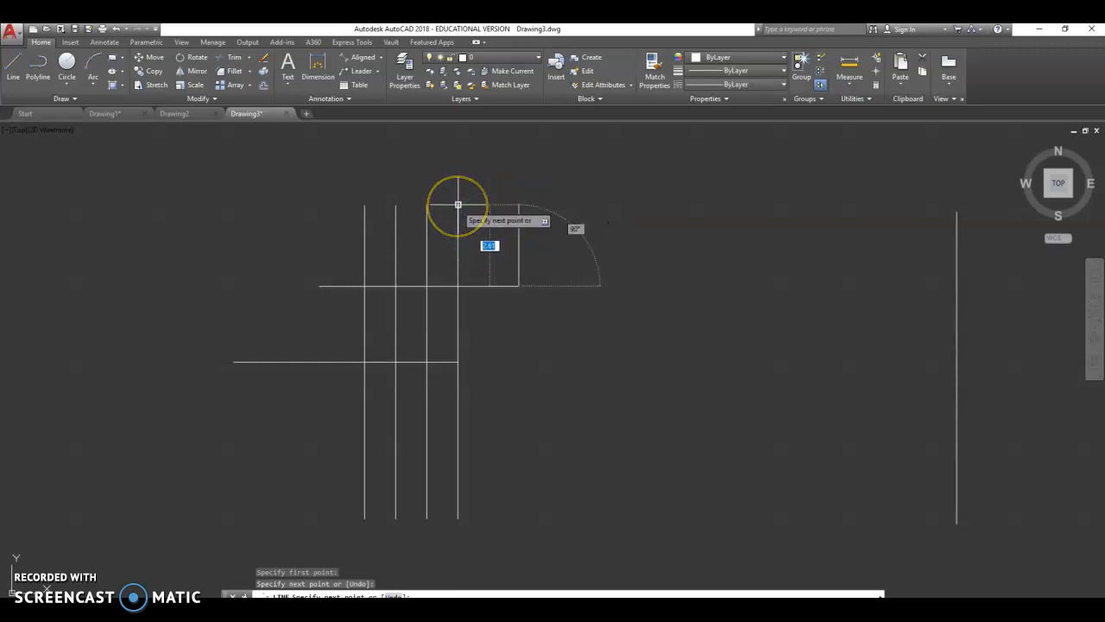
left_click(518, 206)
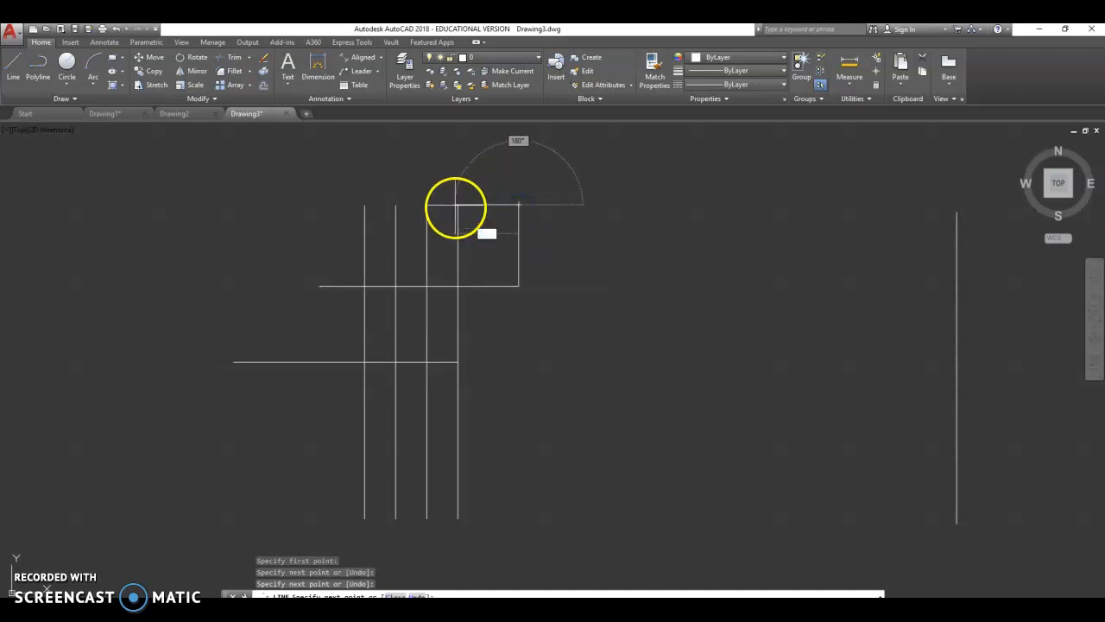
left_click(456, 206)
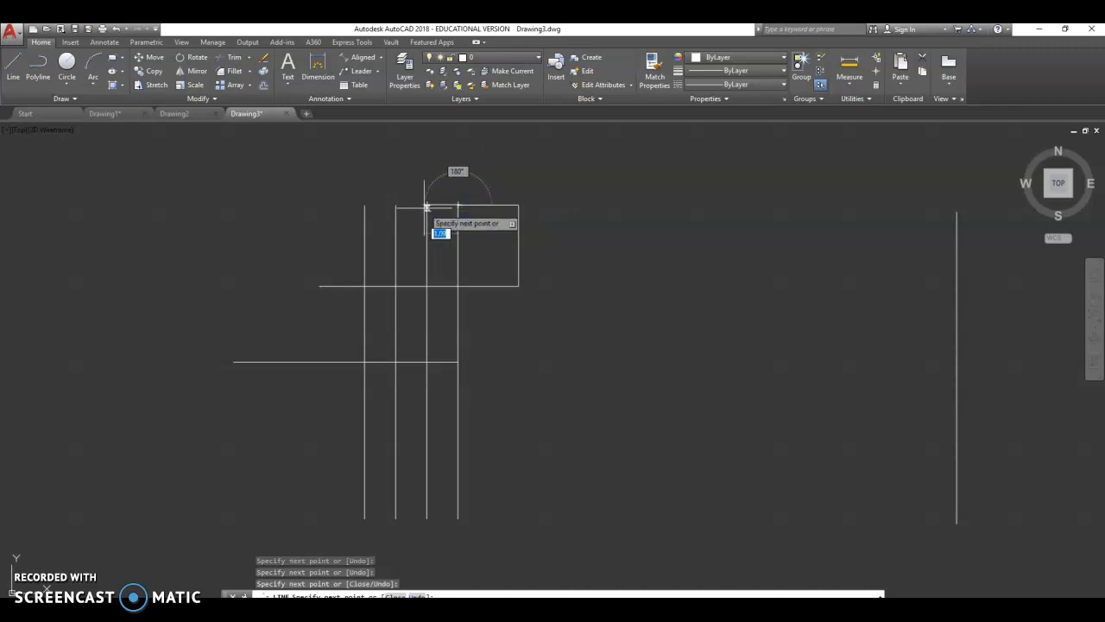
left_click(427, 207)
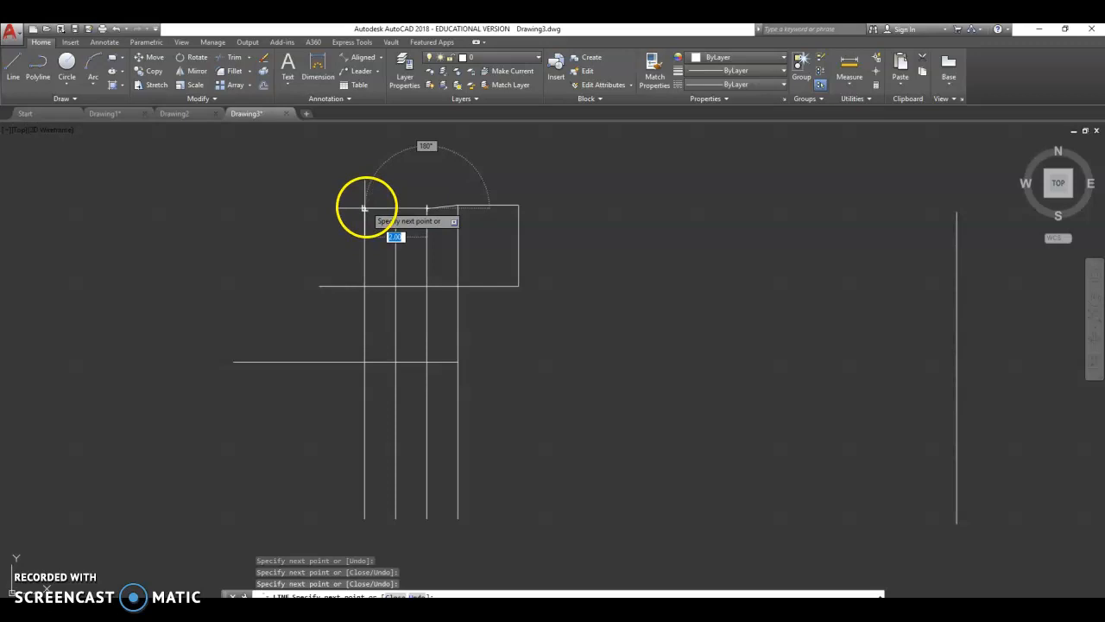
key("Escape")
- Stretch the left endpoint of the slanted top segment so the segment becomes horizontal
scroll(453, 216, "up", 6)
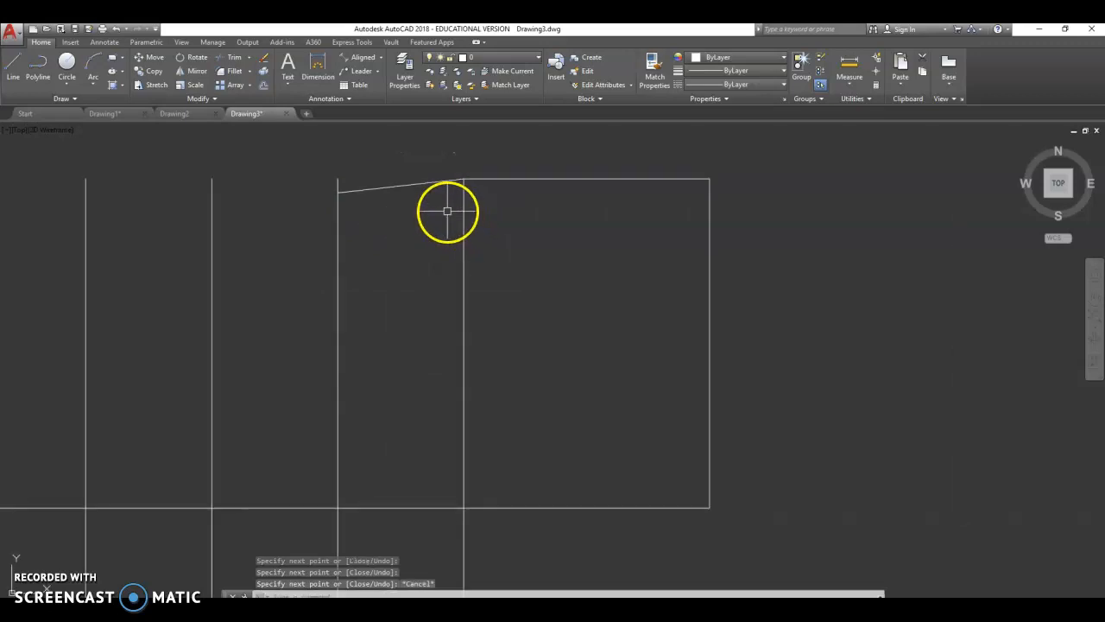
left_click(416, 185)
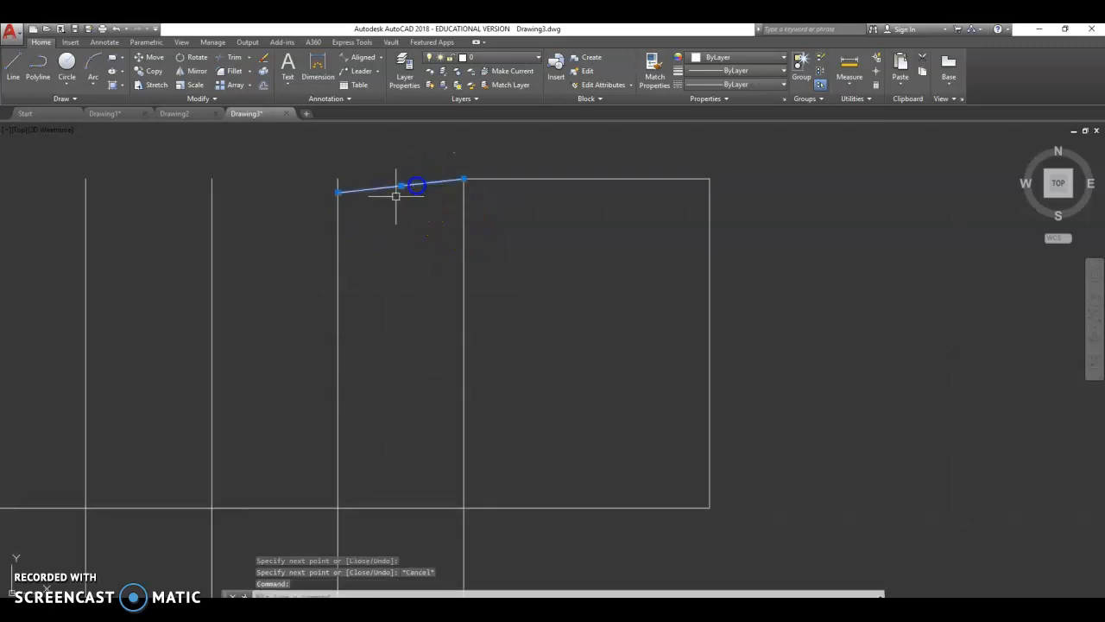
left_click(337, 191)
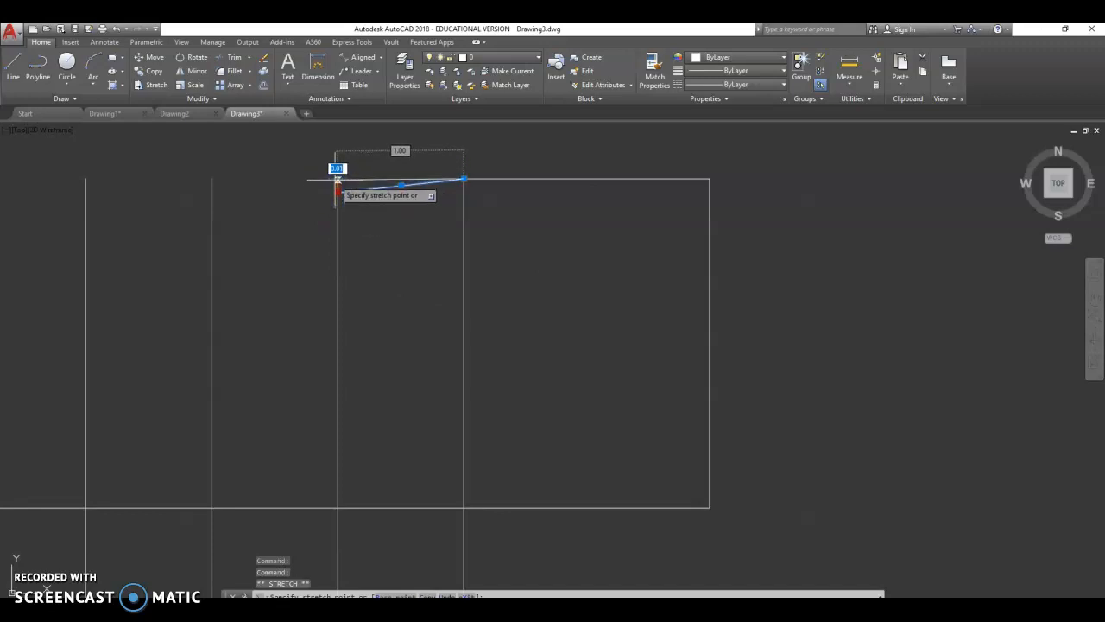
left_click(338, 180)
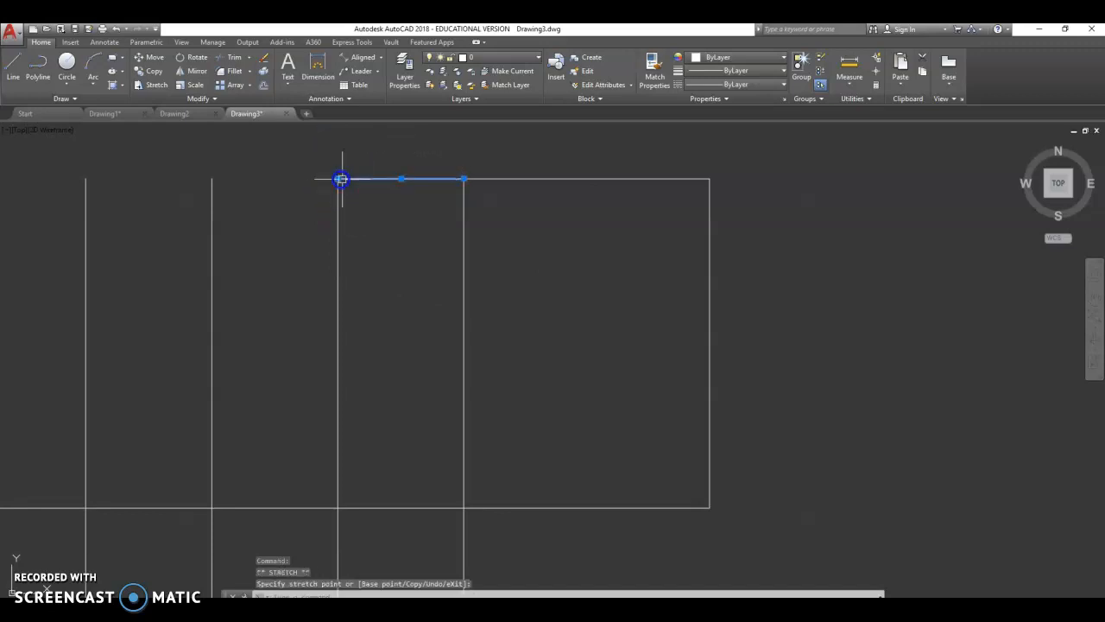
key("Escape")
scroll(592, 285, "down", 2)
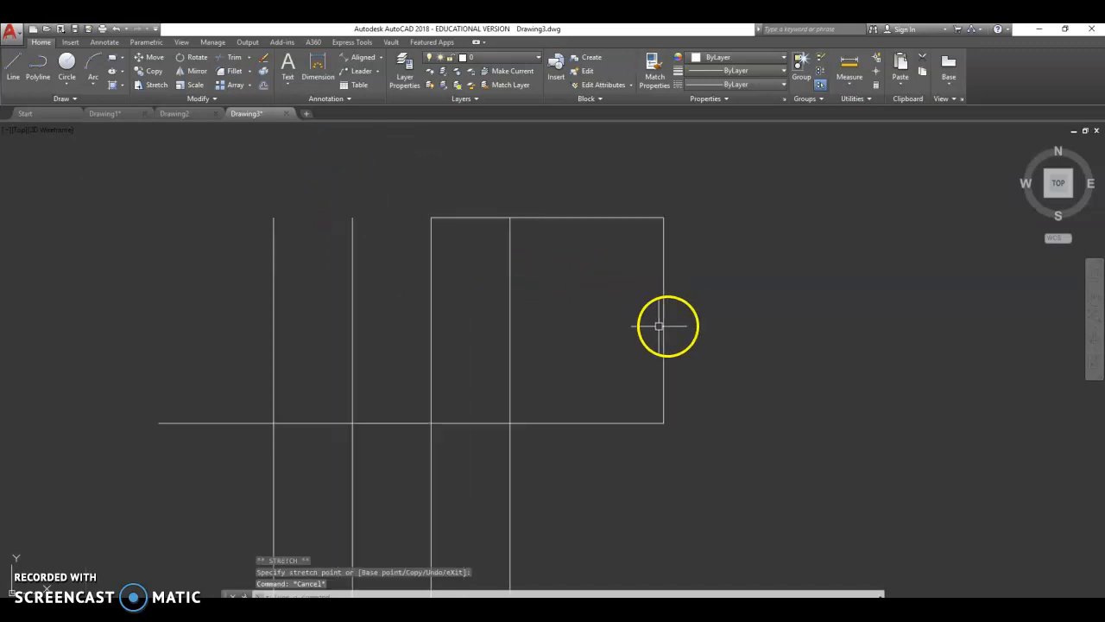
- Draw a horizontal line joining the tops of the two leftmost vertical lines
left_click(19, 67)
left_click(352, 217)
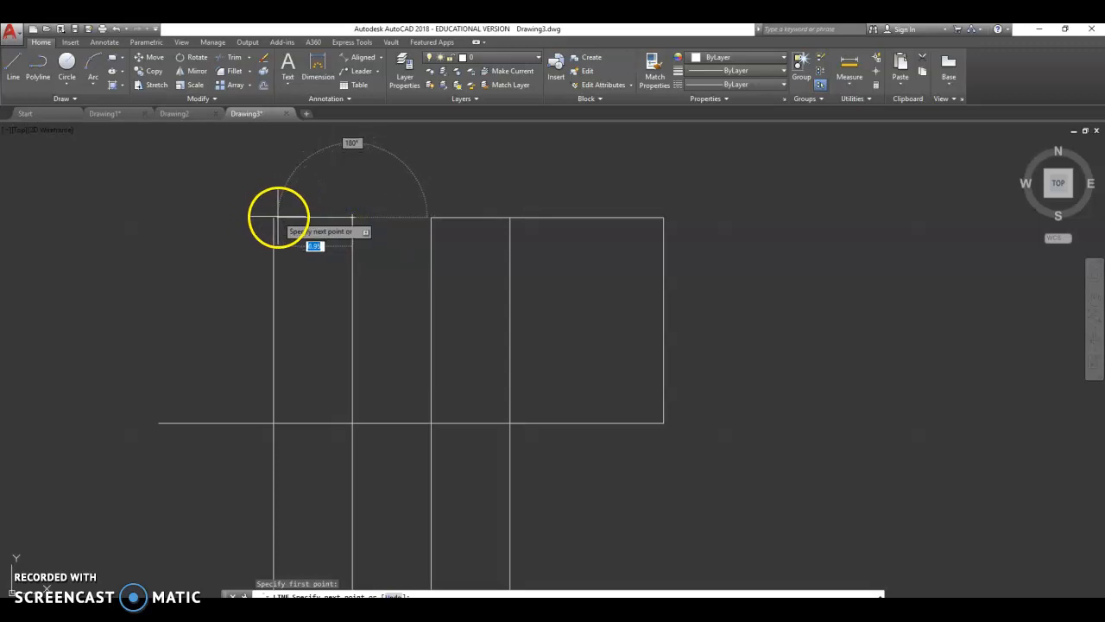
left_click(273, 217)
key("Escape")
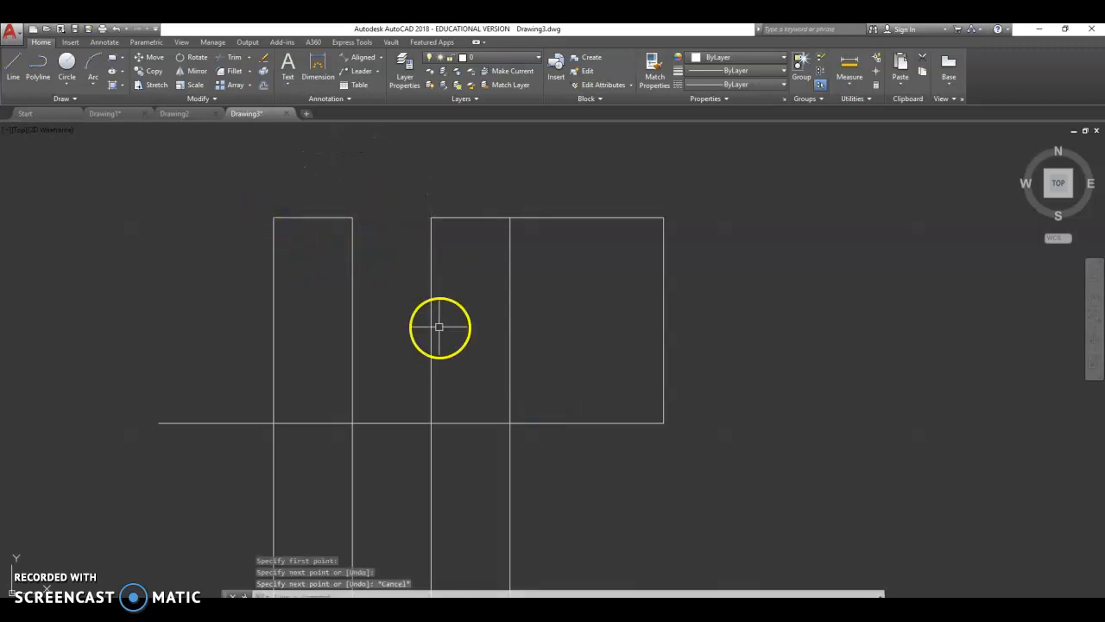
- Fill the leftmost closed rectangle with a solid white hatch
left_click(115, 85)
left_click(115, 84)
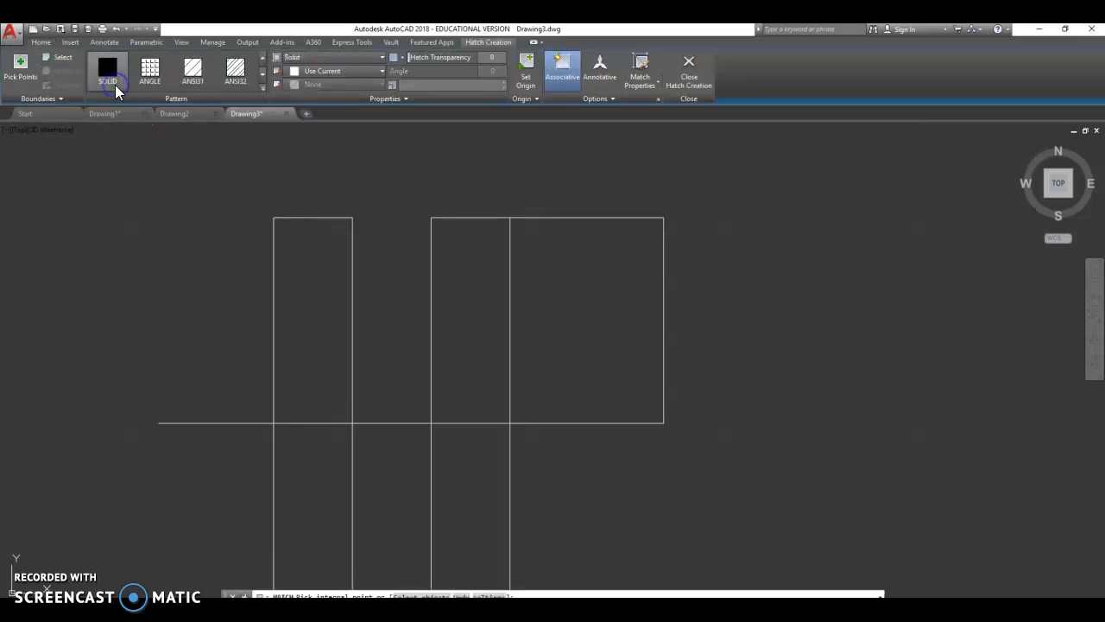
left_click(324, 73)
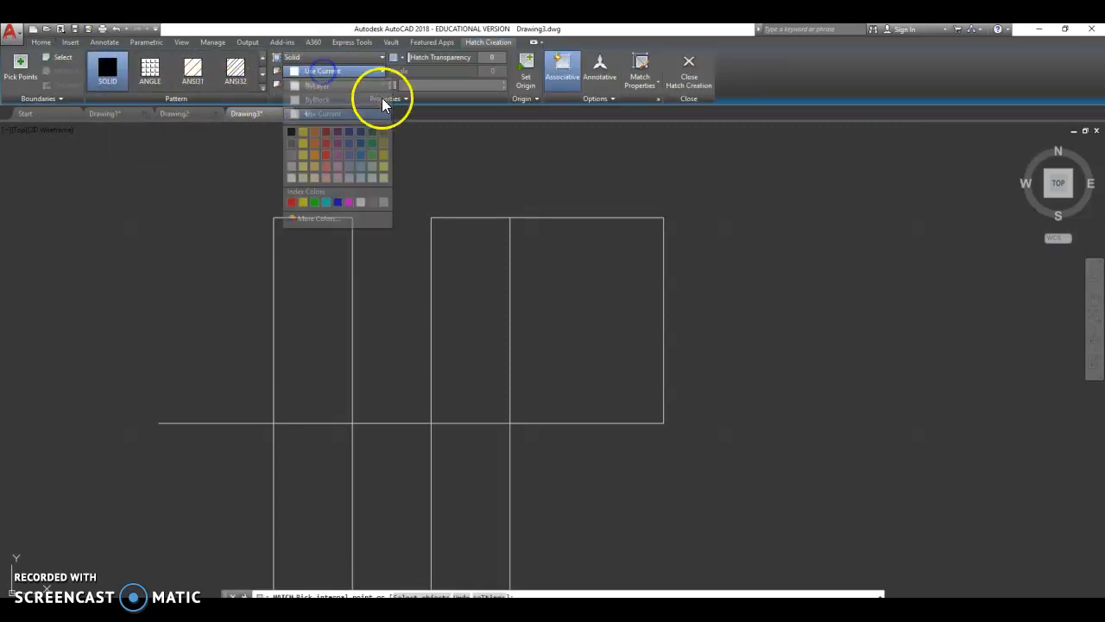
left_click(291, 179)
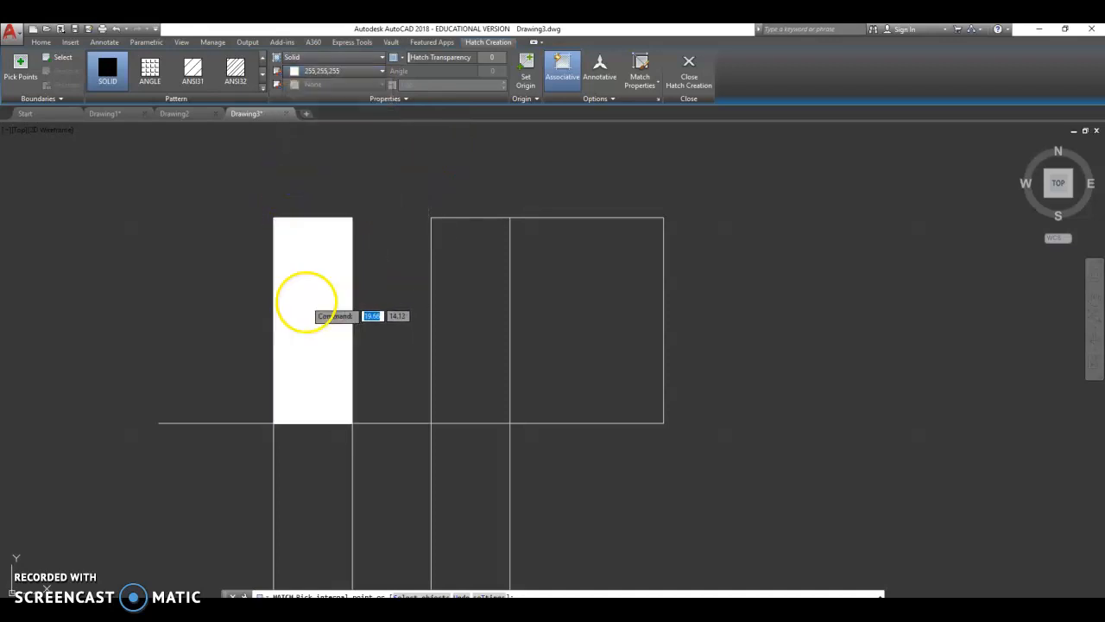
left_click(306, 301)
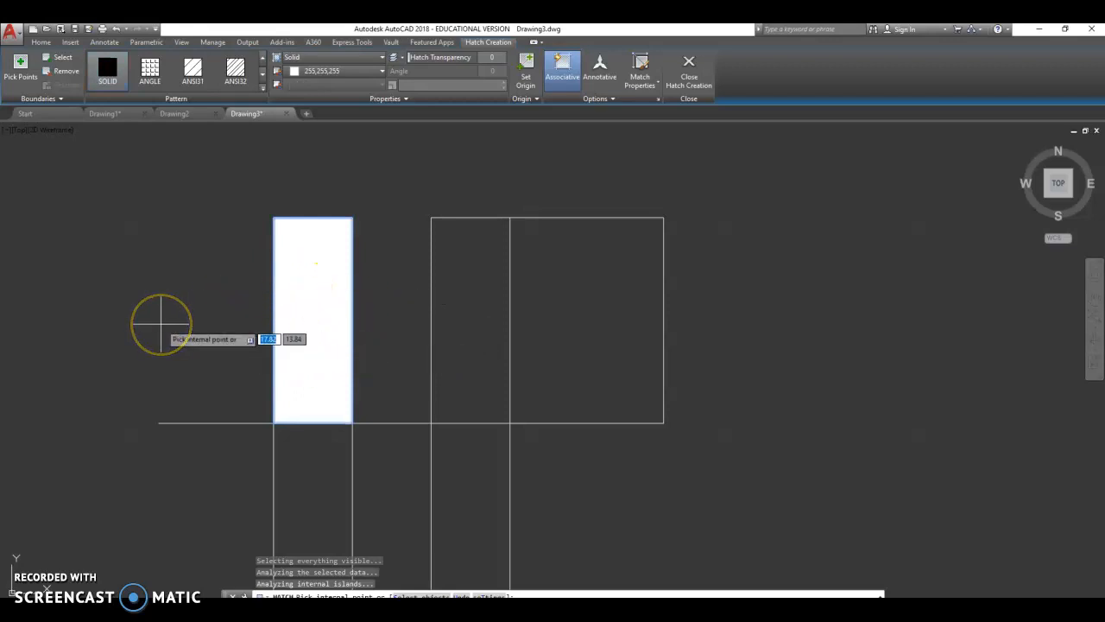
key("Return")
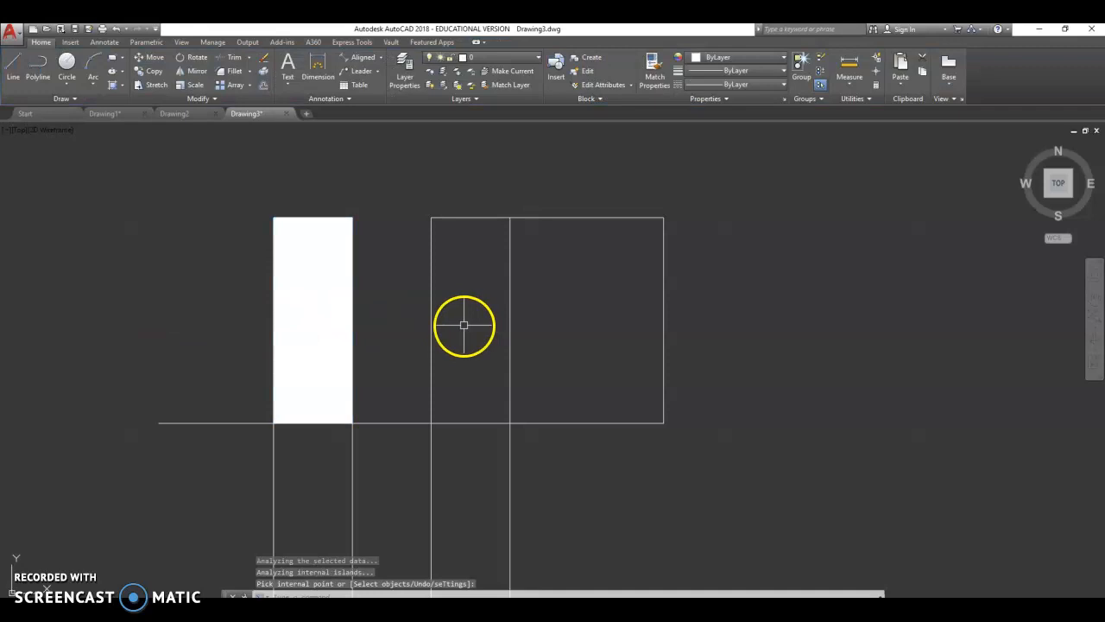
- Fill the narrow rectangle right of the gap with a solid red hatch
left_click(112, 85)
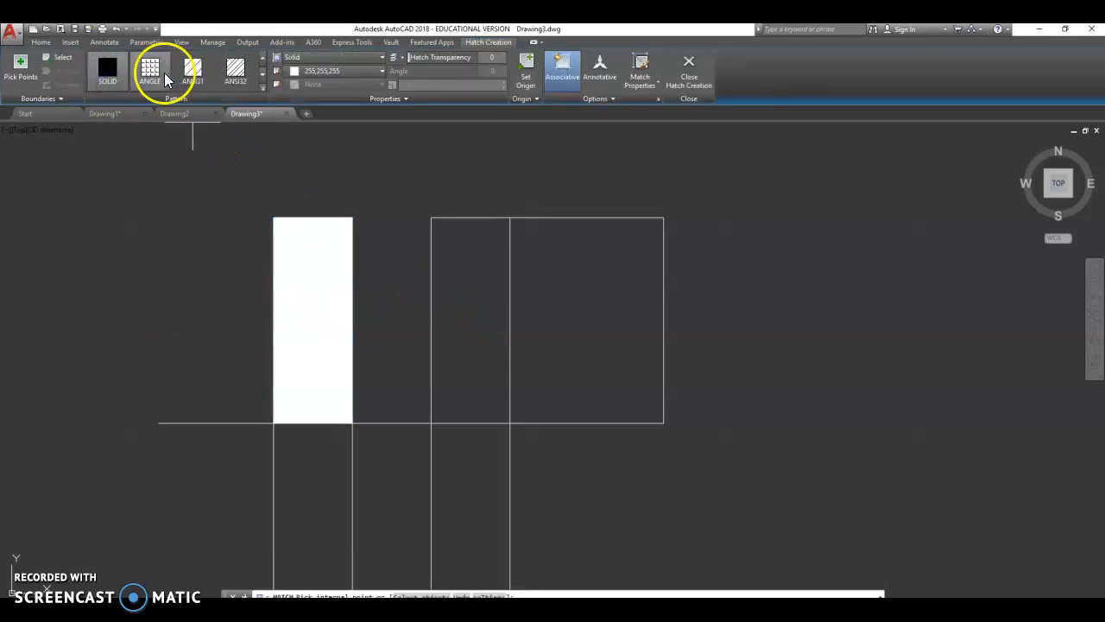
left_click(381, 70)
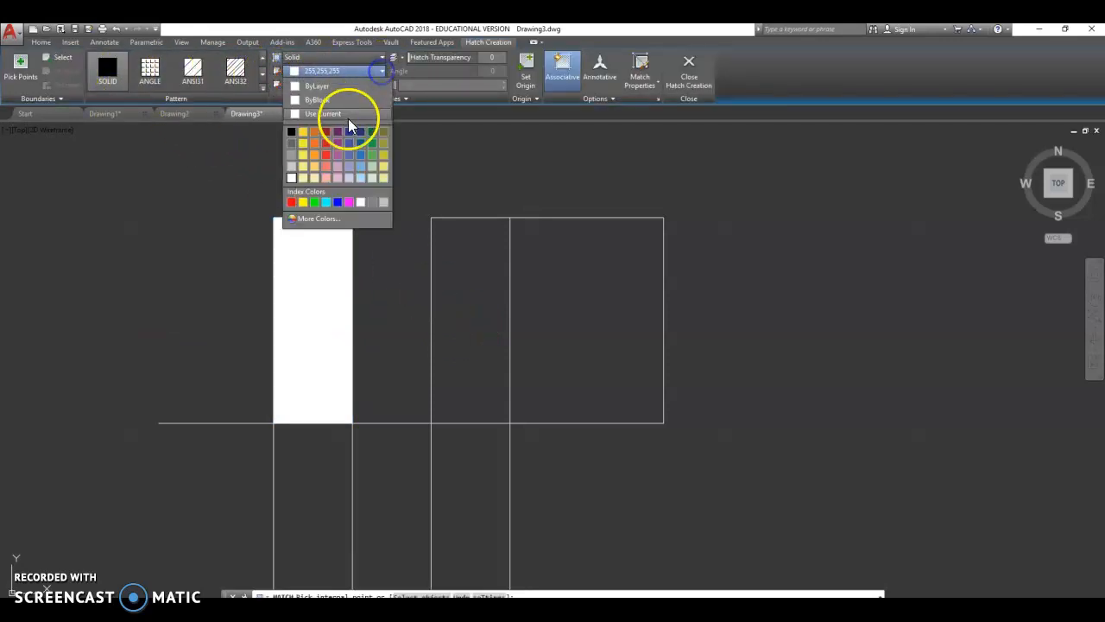
left_click(292, 204)
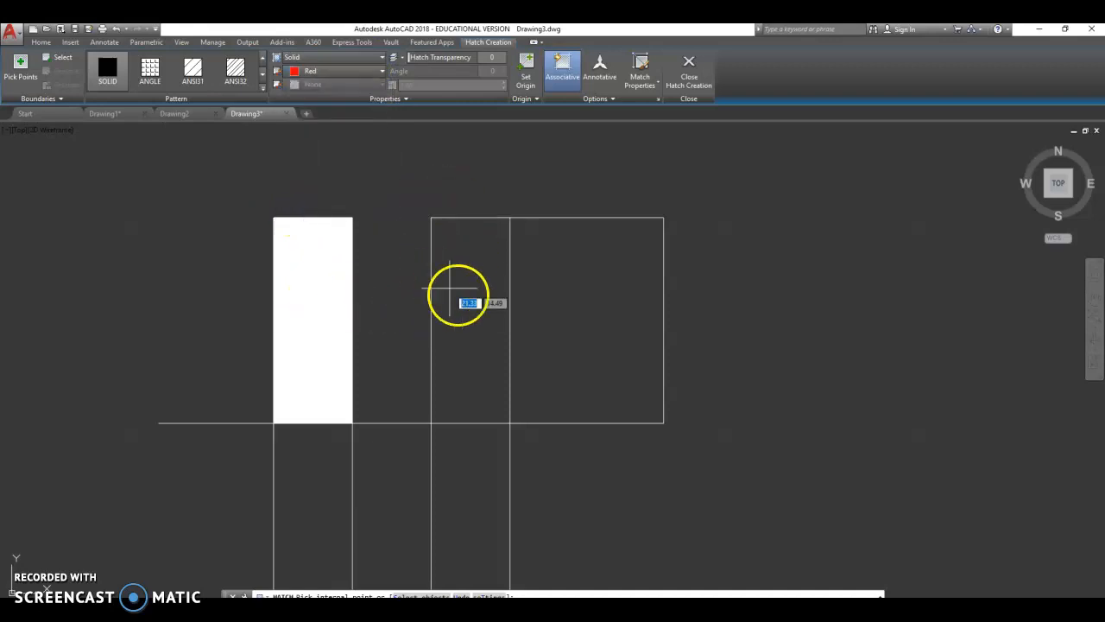
left_click(473, 313)
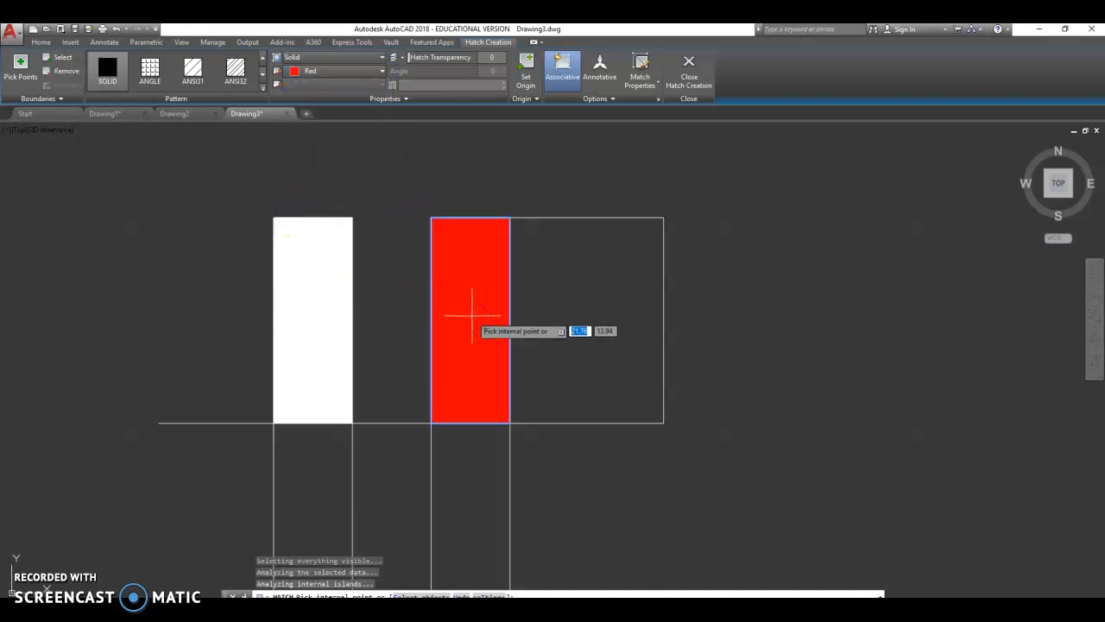
key("Return")
scroll(312, 297, "down", 3)
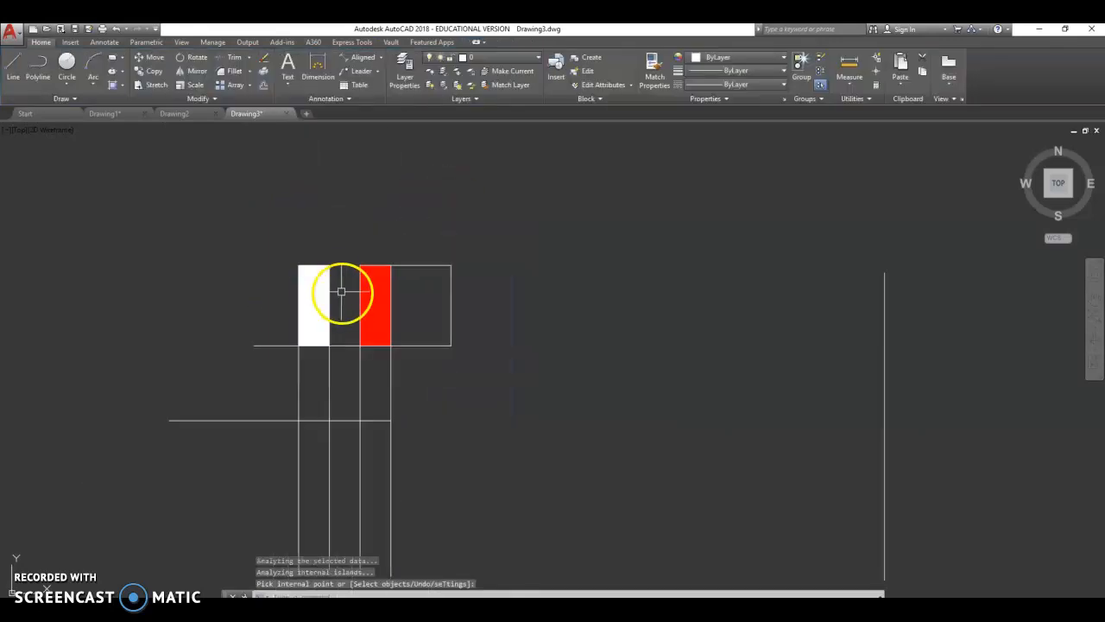
scroll(341, 292, "up", 3)
- Draw a horizontal line closing the top of the gap between the white and red rectangles
left_click(13, 64)
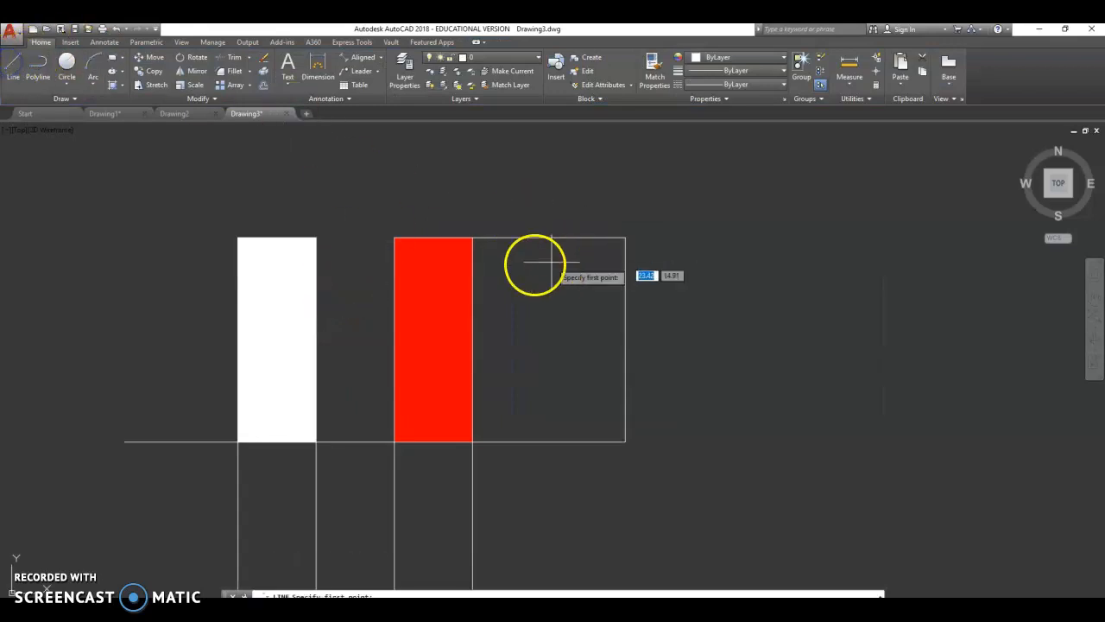
left_click(393, 238)
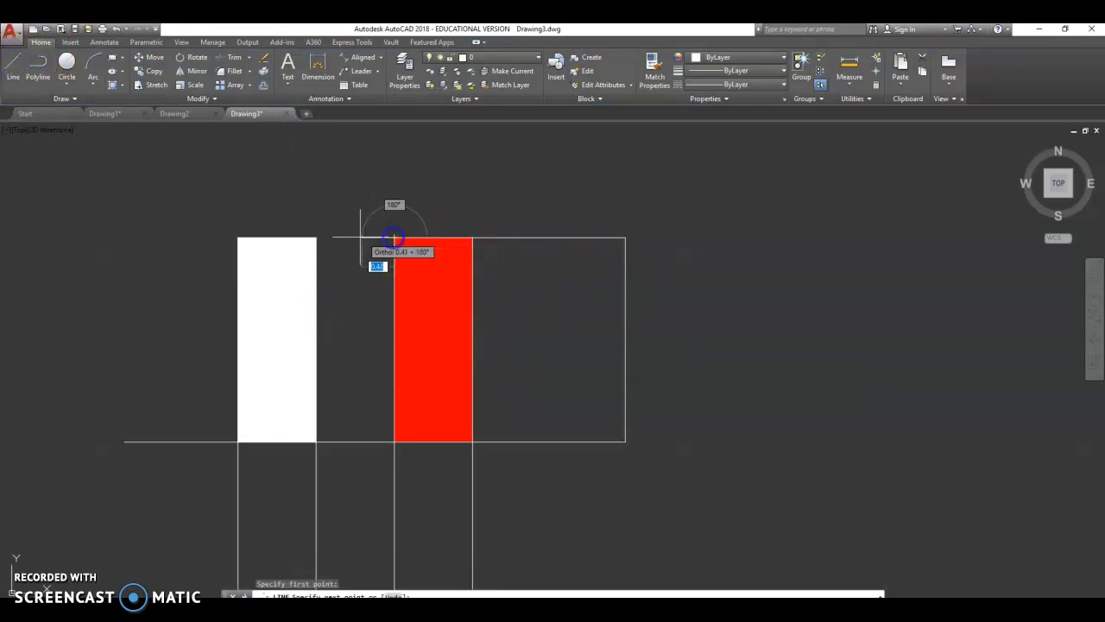
left_click(315, 237)
key("Escape")
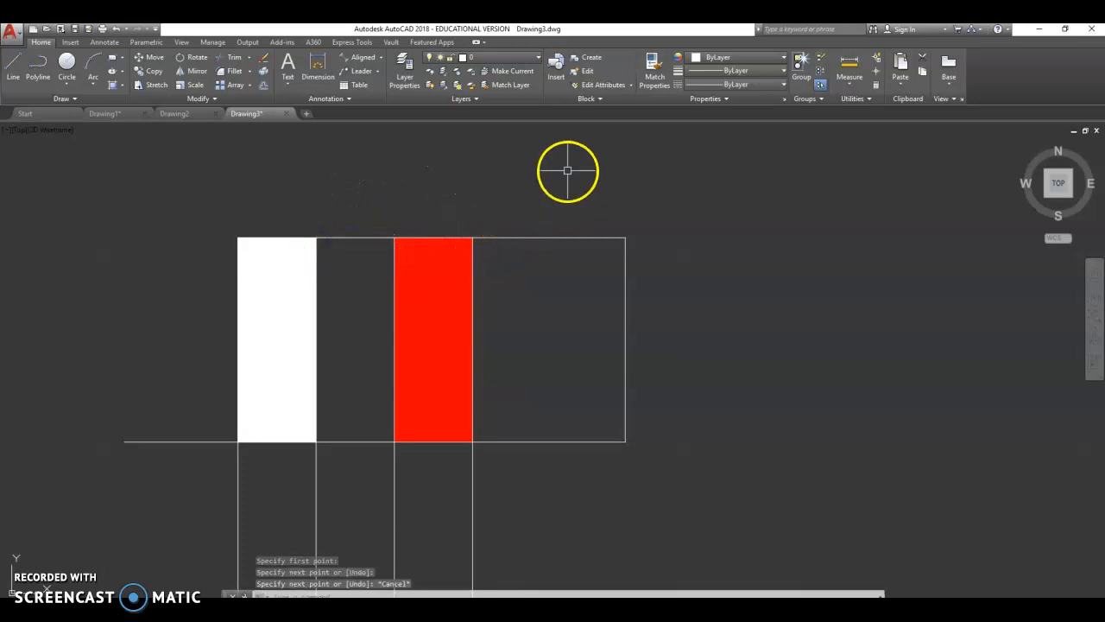
- Fill the area between the white and red rectangles with a solid blue hatch
left_click(112, 72)
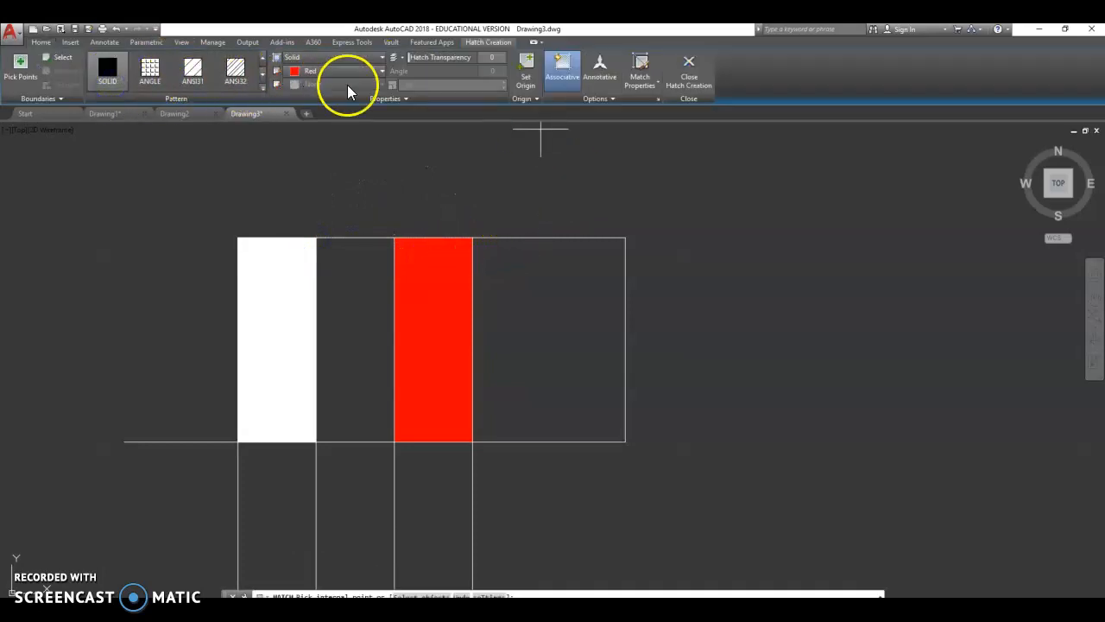
left_click(371, 73)
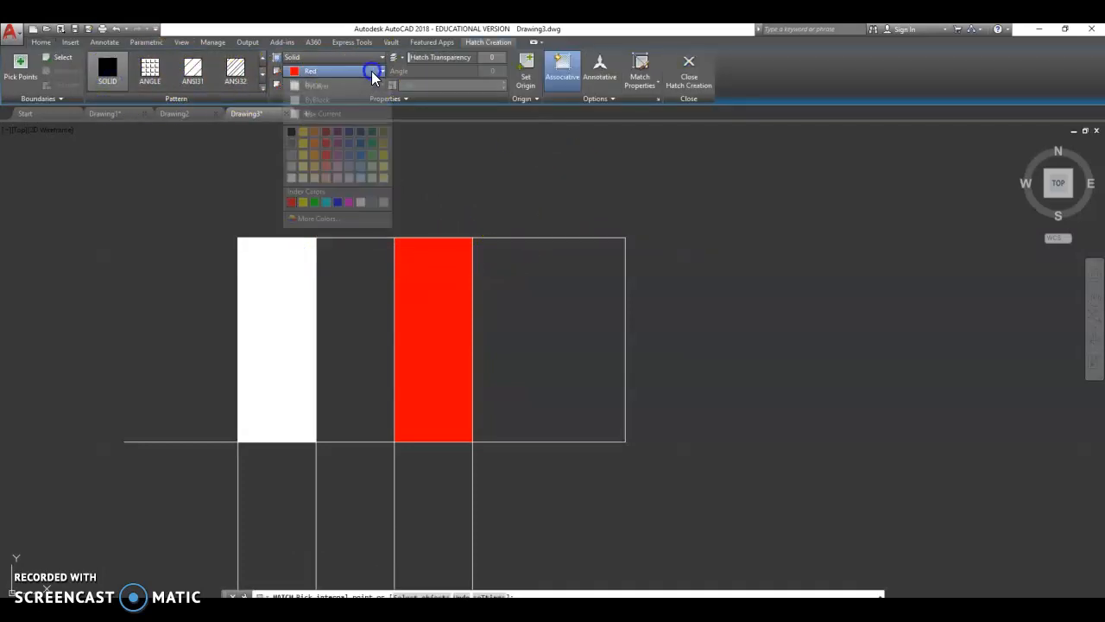
left_click(337, 202)
left_click(372, 314)
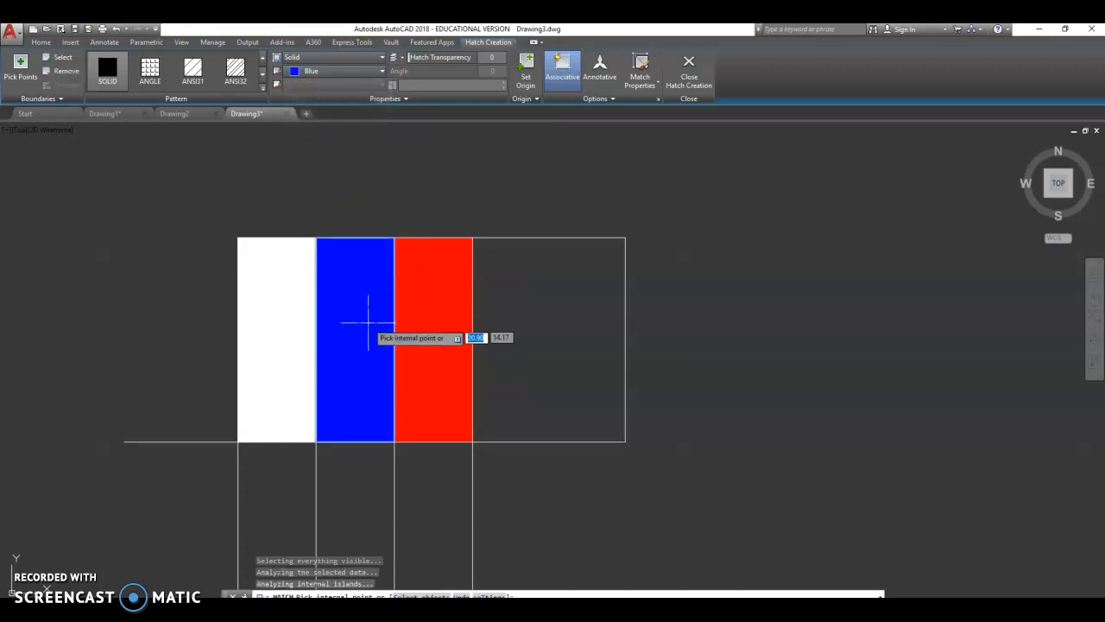
key("Return")
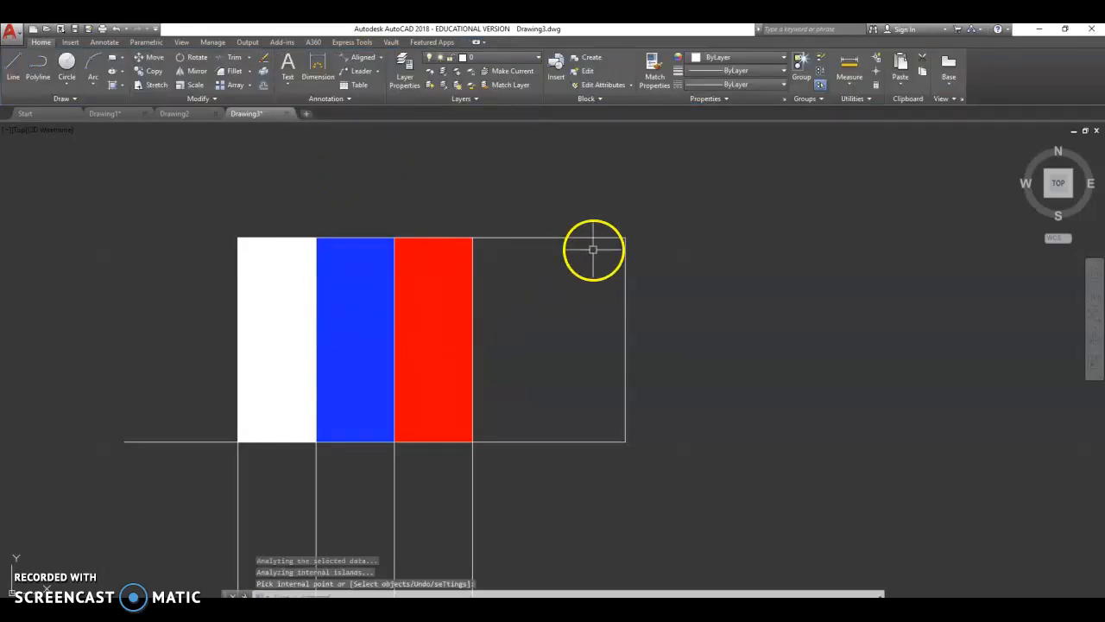
- Delete the white, blue and red solid hatches
scroll(592, 249, "down", 2)
scroll(534, 299, "up", 2)
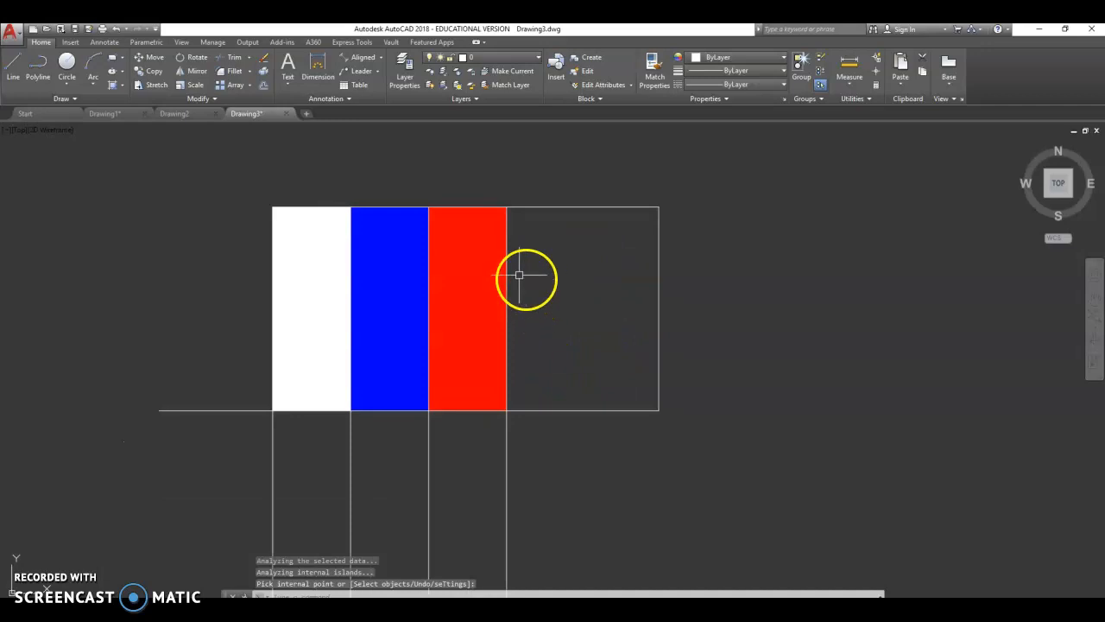
scroll(380, 350, "down", 3)
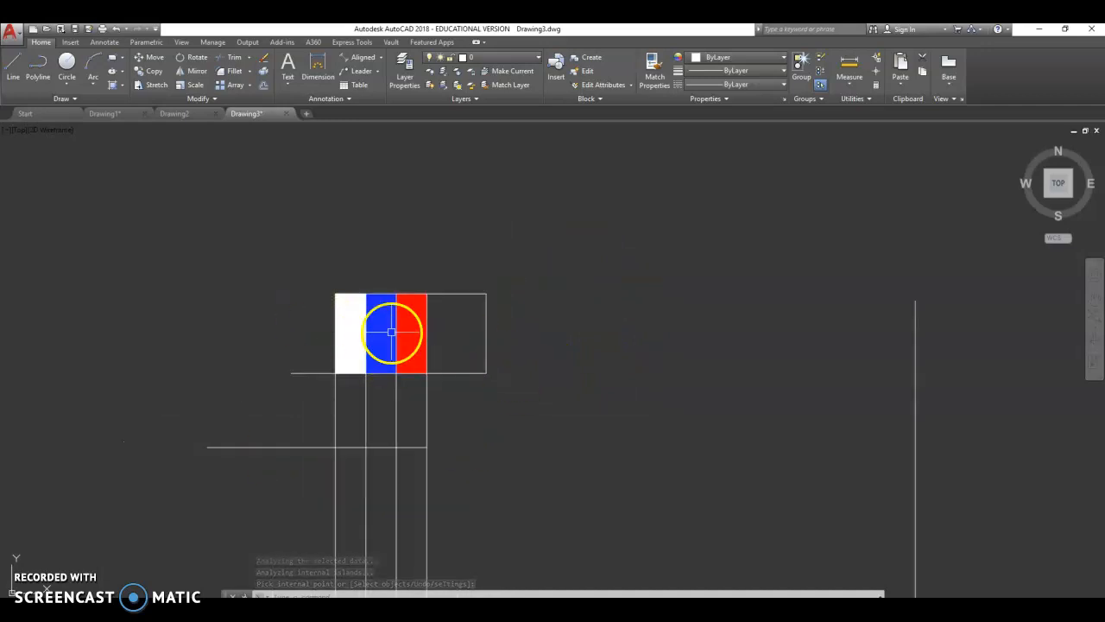
scroll(368, 347, "up", 3)
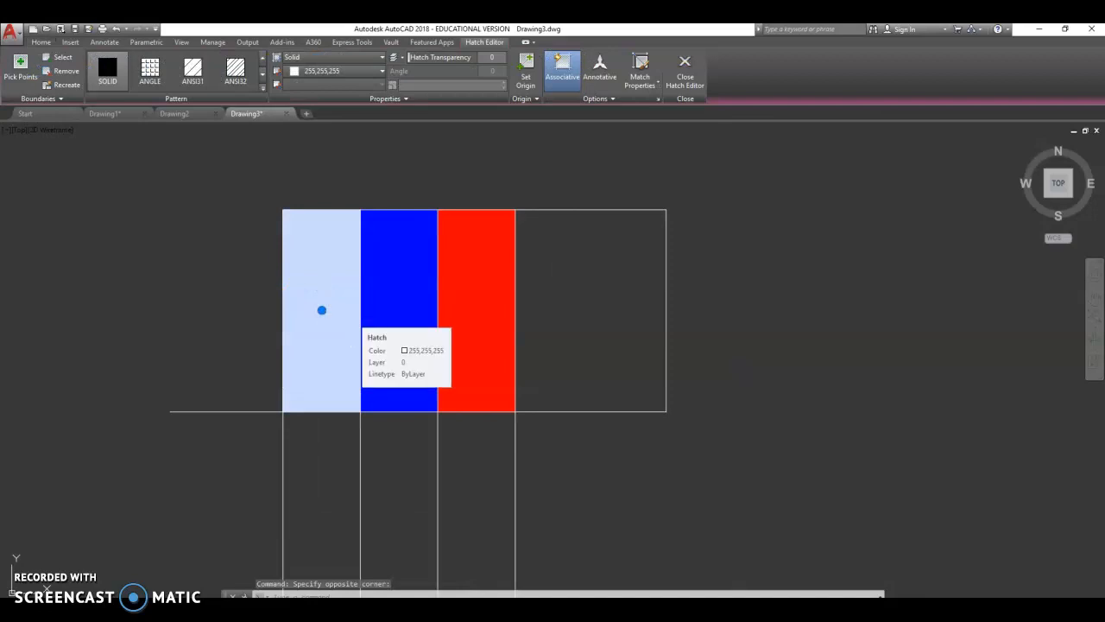
key("Delete")
key("Delete")
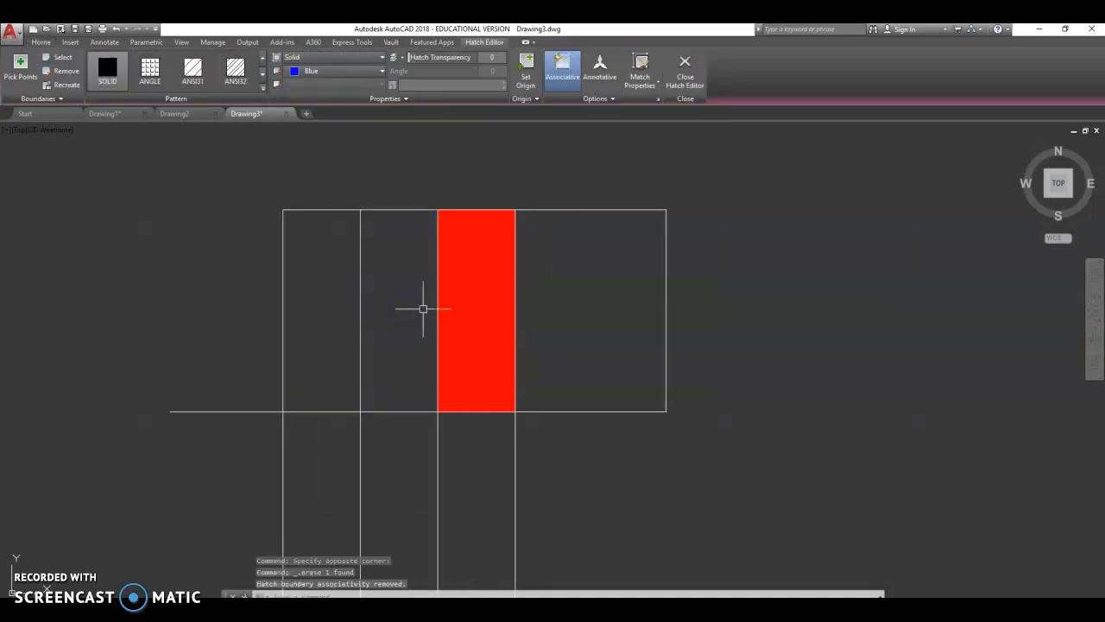
left_click(461, 307)
key("Delete")
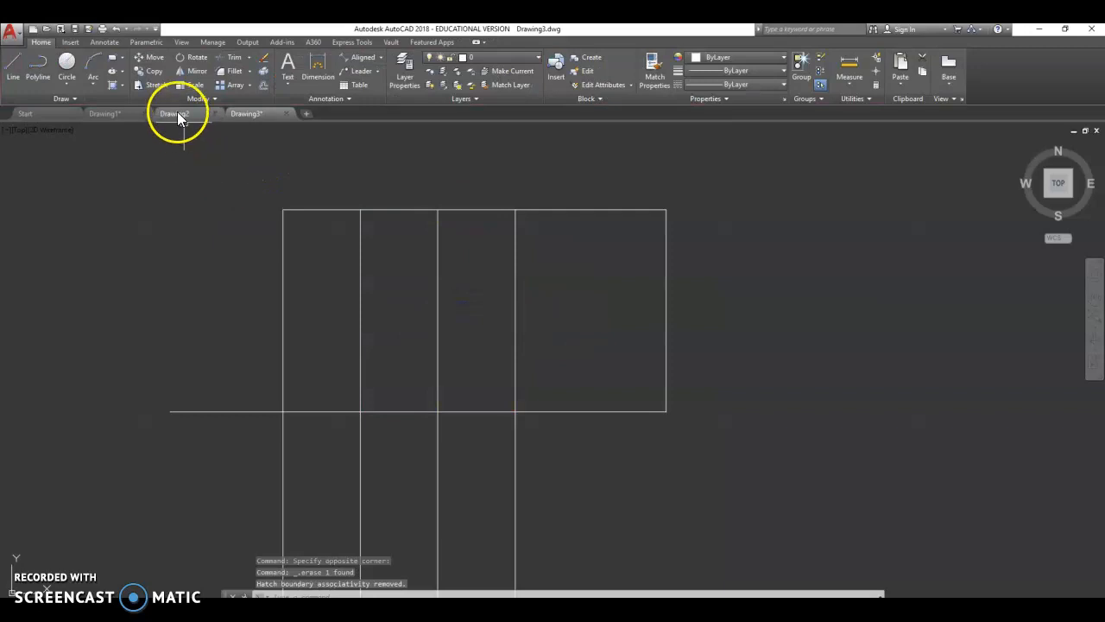
- Hatch the leftmost rectangle with the ANSI32 pattern in white (255,255,255)
left_click(120, 86)
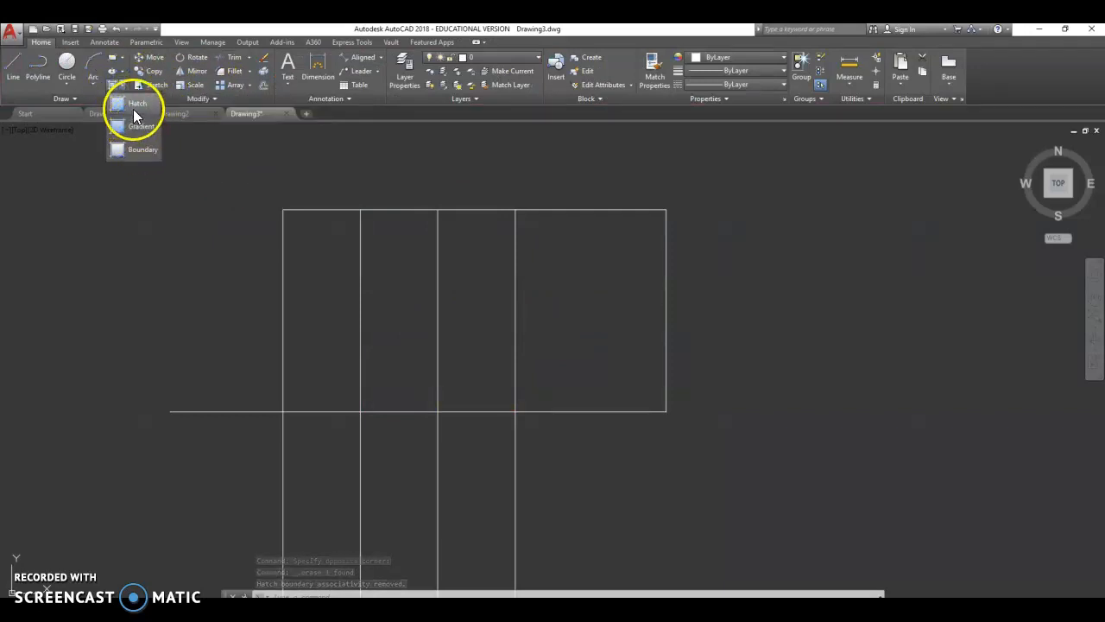
left_click(131, 101)
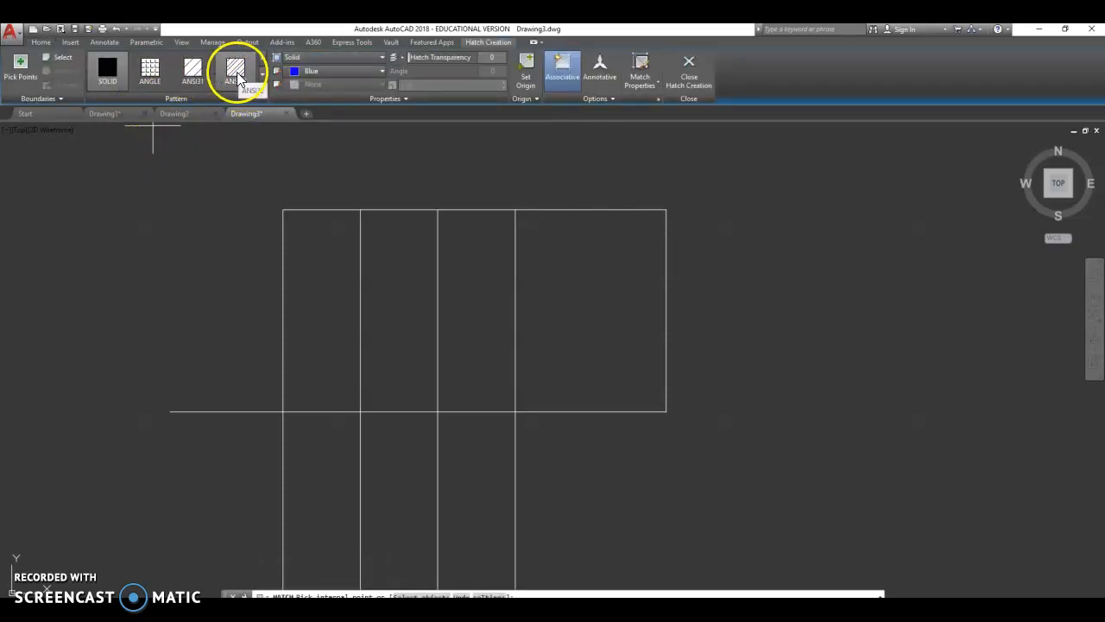
left_click(238, 80)
left_click(326, 263)
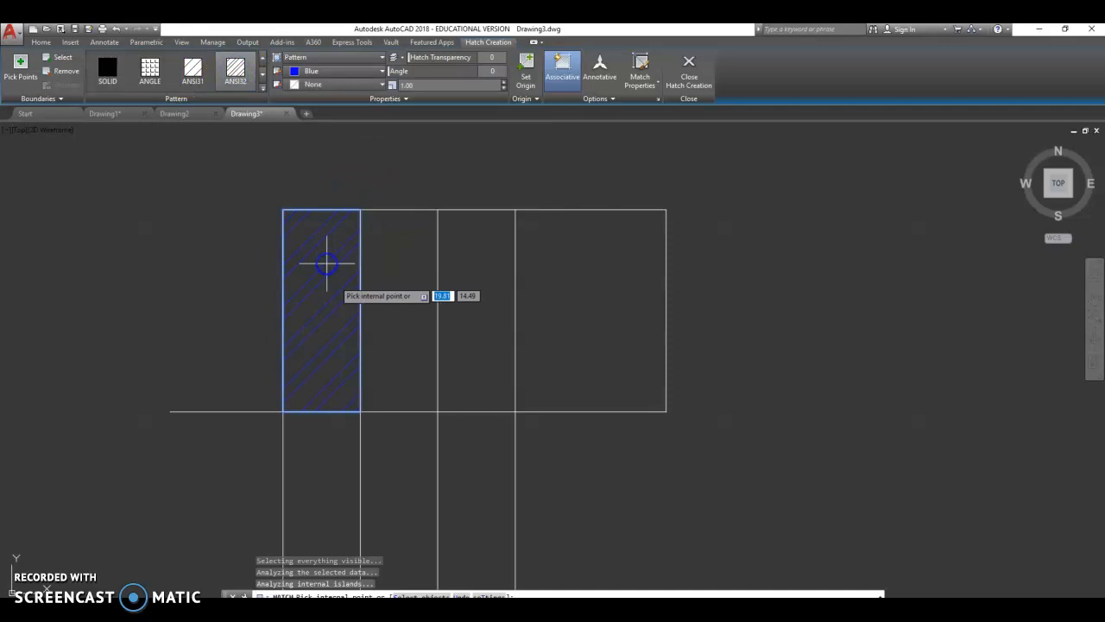
left_click(377, 72)
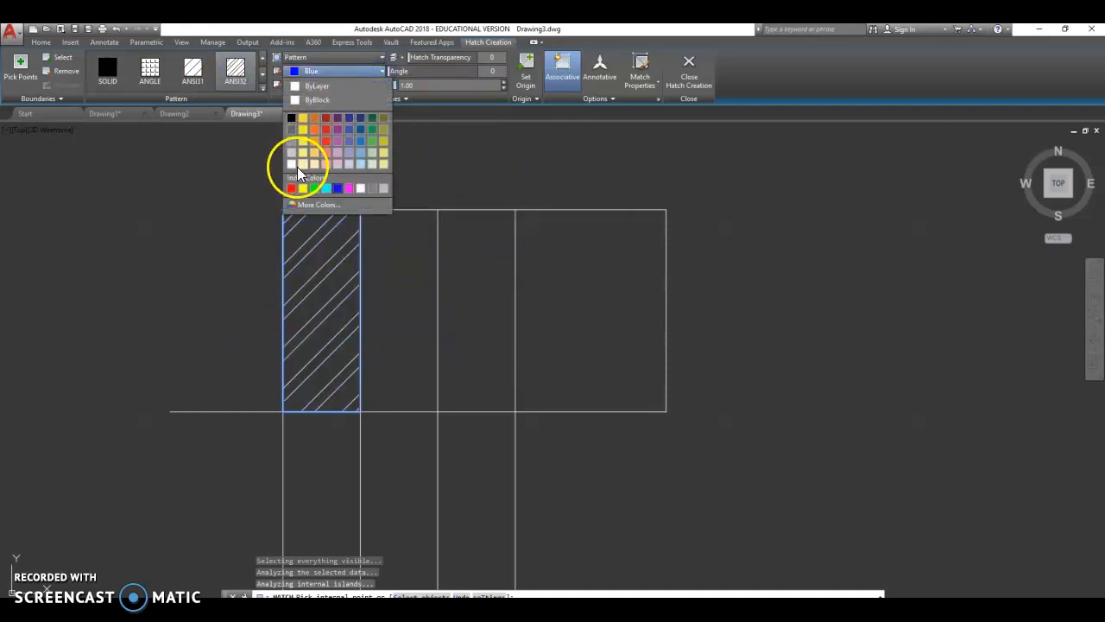
left_click(294, 166)
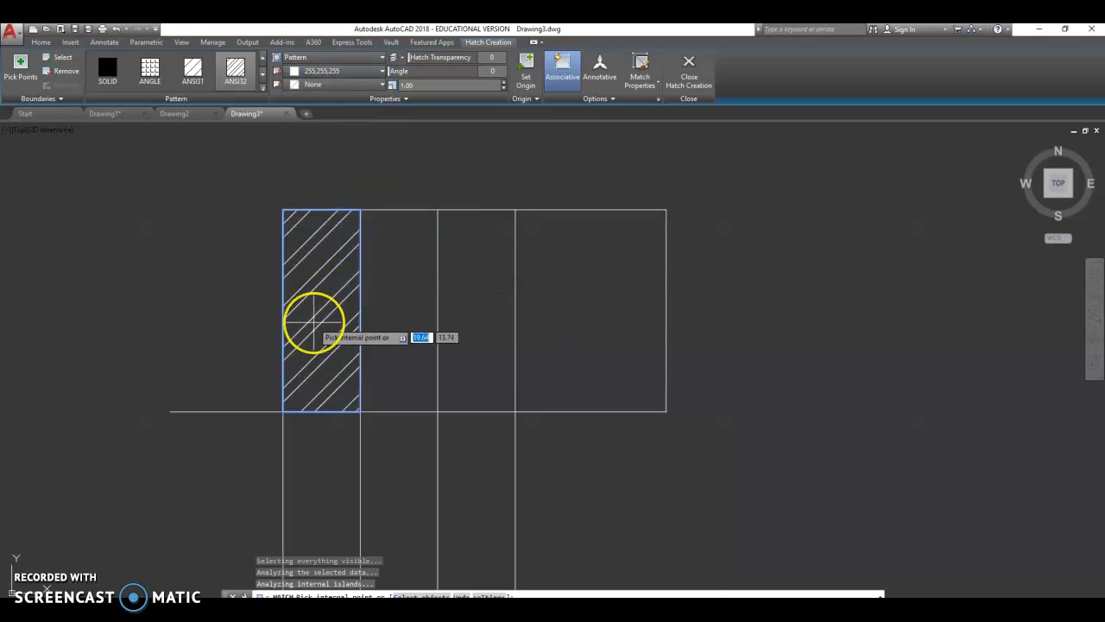
key("Return")
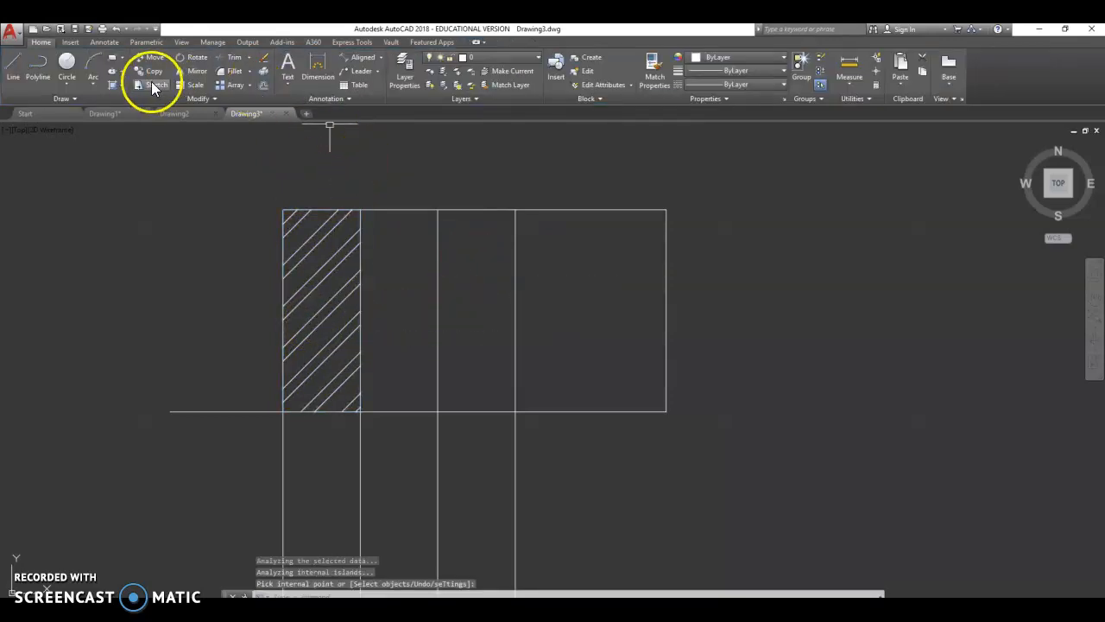
- Hatch the rightmost rectangle, trying the AR-B816 and AR-B816C patterns before settling on ANSI37
left_click(114, 87)
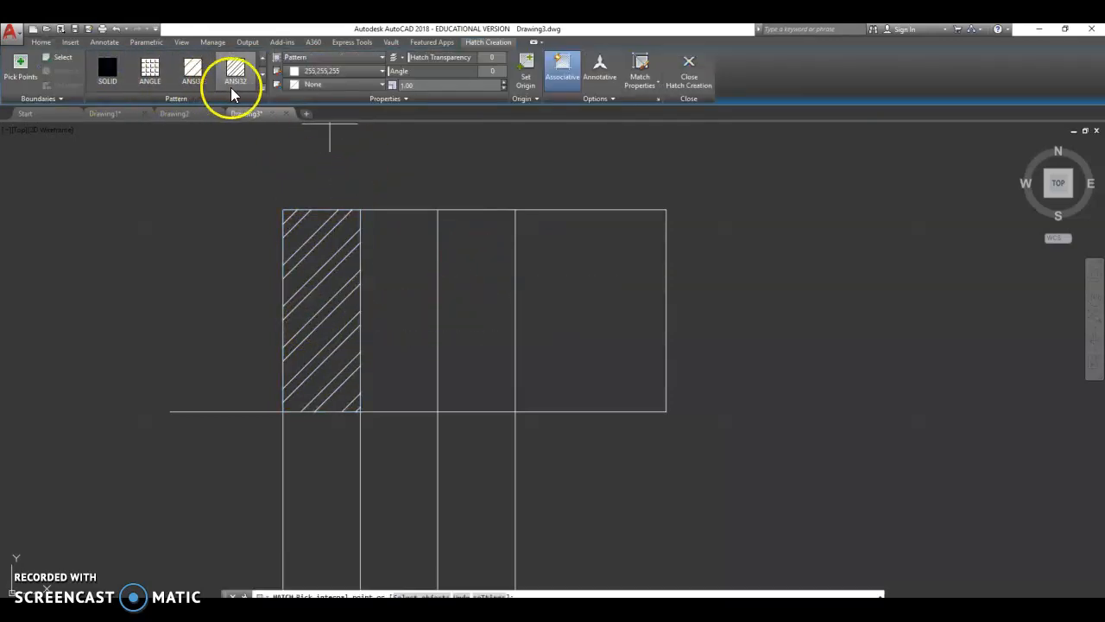
left_click(262, 87)
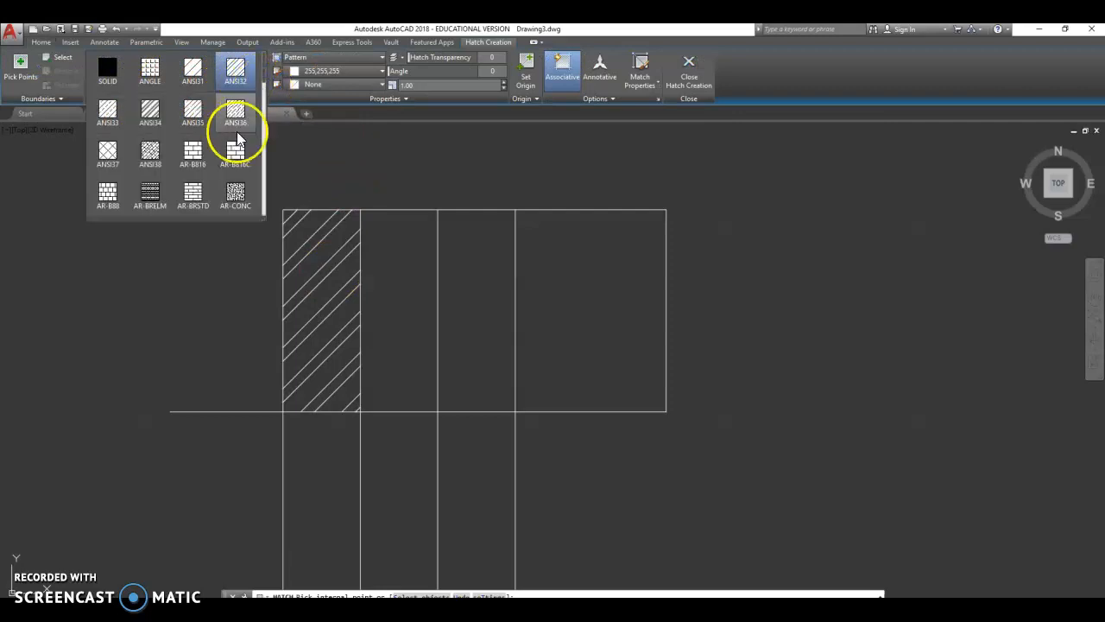
left_click(194, 158)
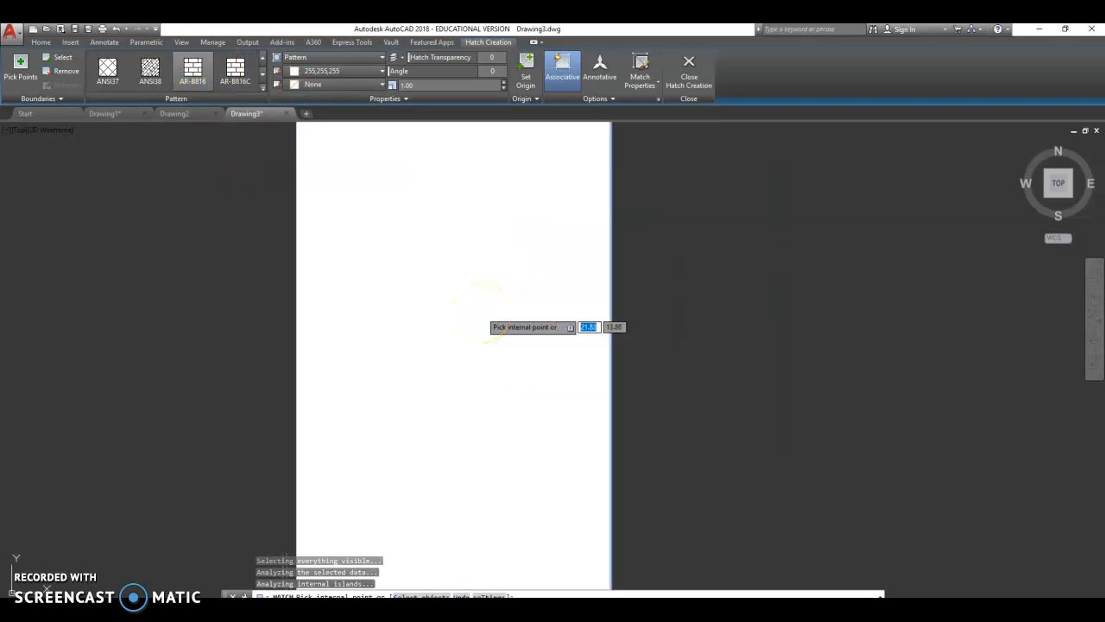
scroll(488, 320, "up", 2)
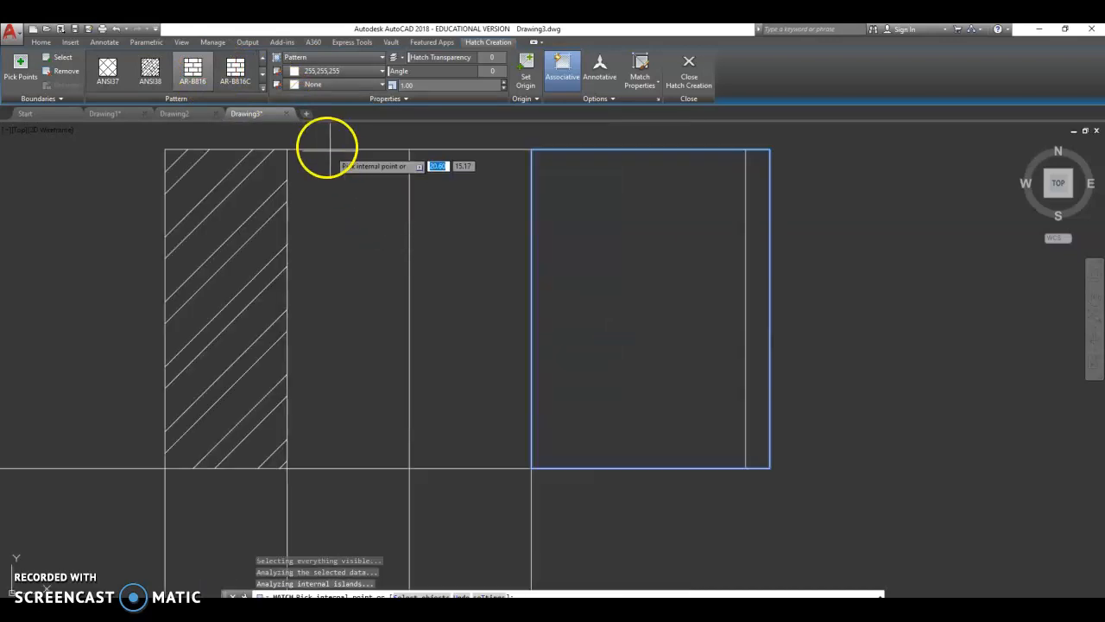
left_click(237, 74)
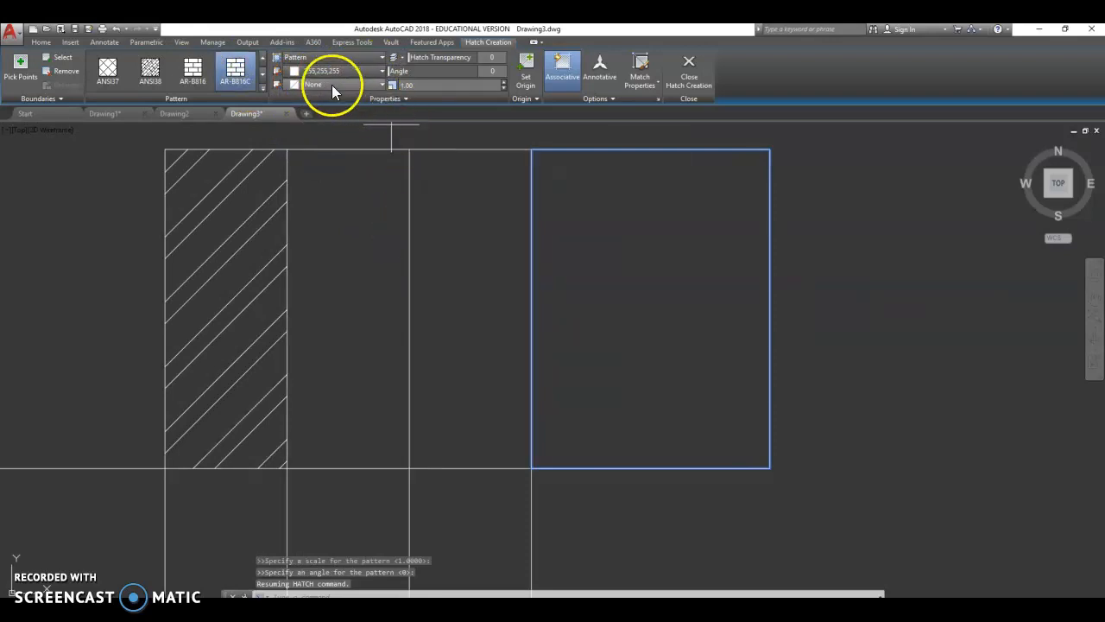
left_click(192, 71)
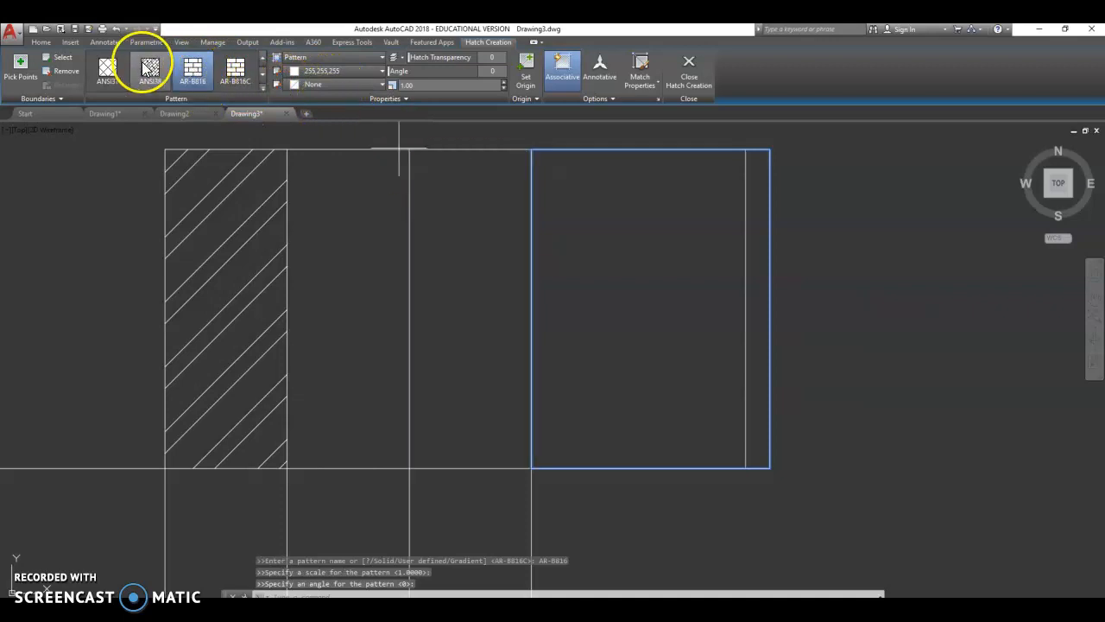
left_click(107, 73)
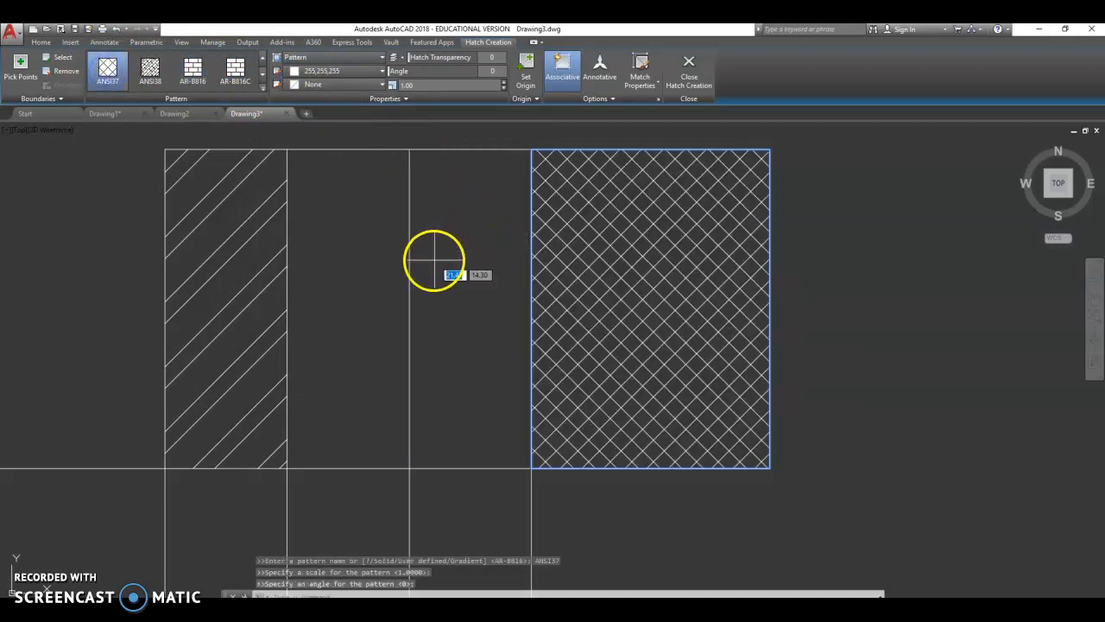
left_click(594, 309)
right_click(262, 278)
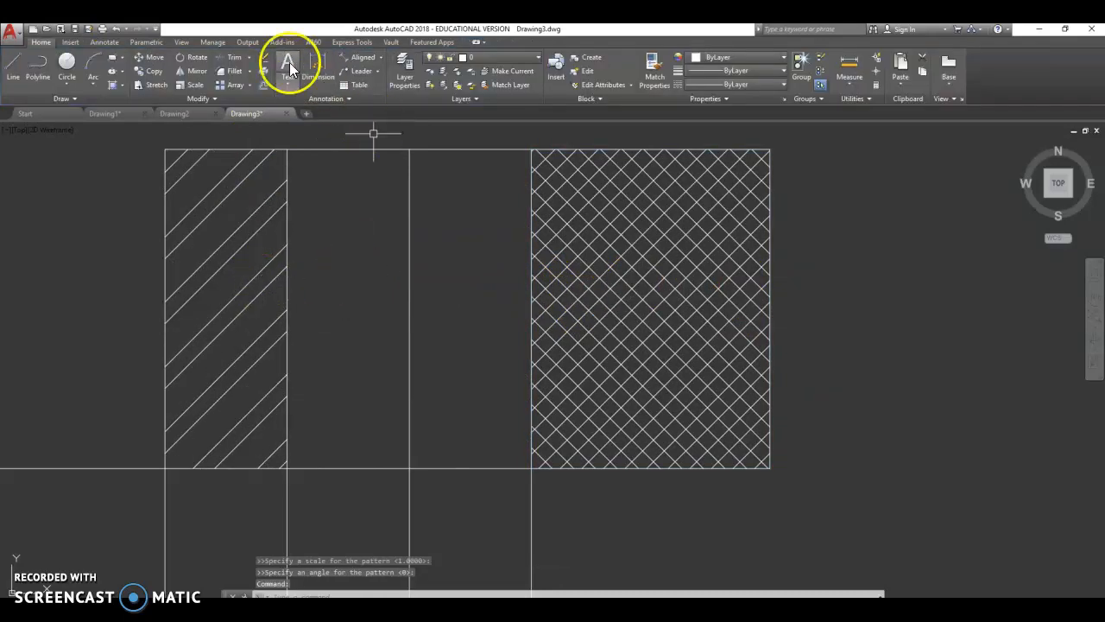
left_click(117, 89)
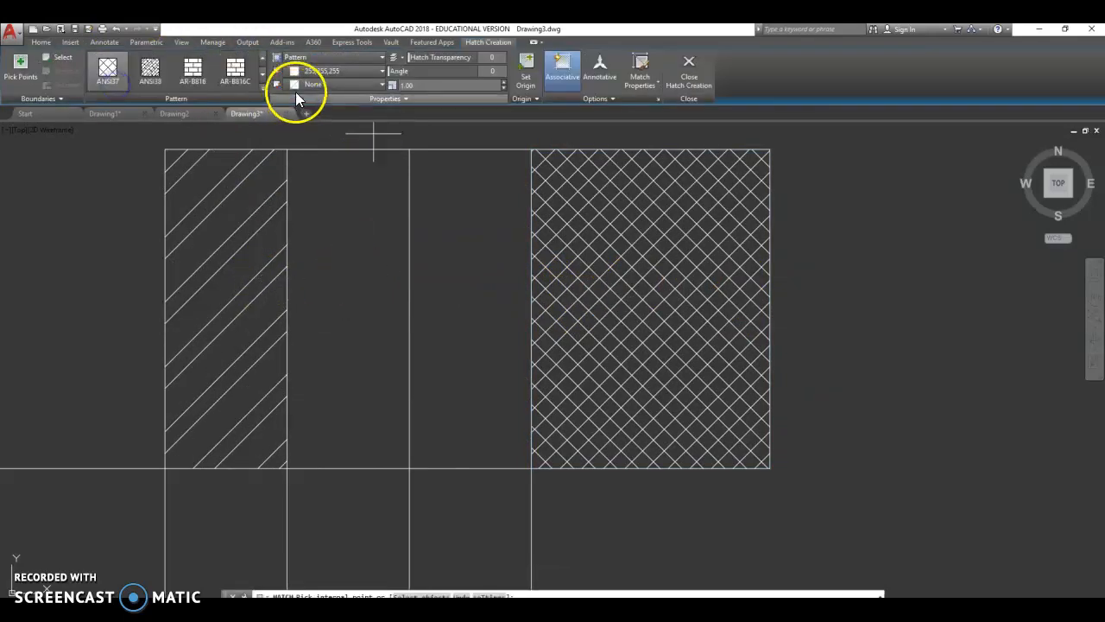
left_click(242, 74)
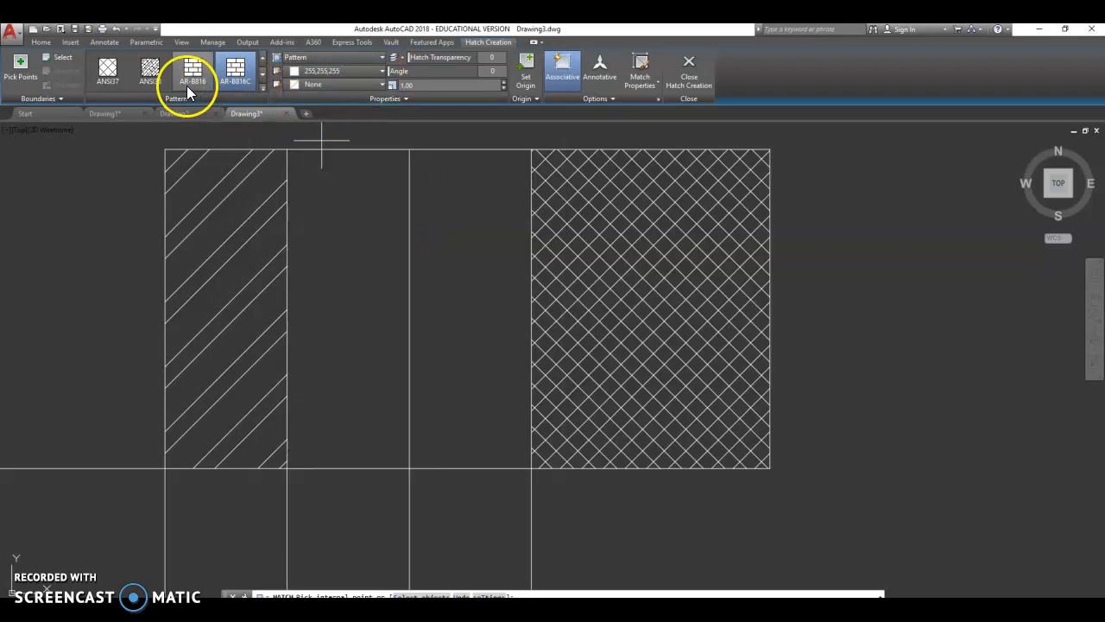
left_click(263, 88)
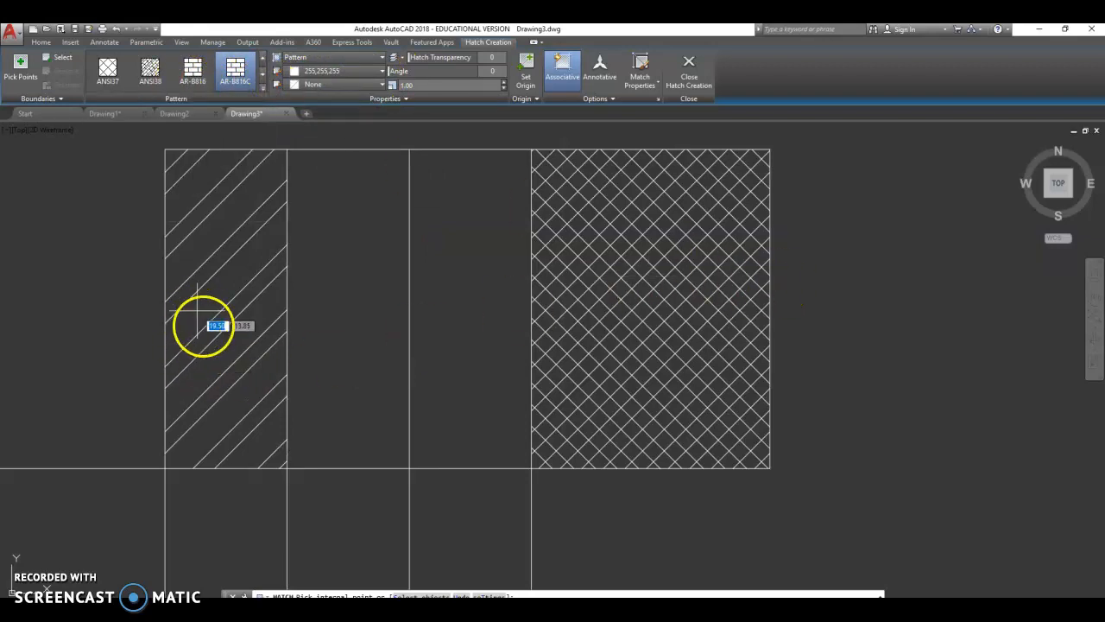
key("Escape")
key("Escape")
- Select and delete the ANSI32 hatch in the leftmost rectangle
left_click(245, 291)
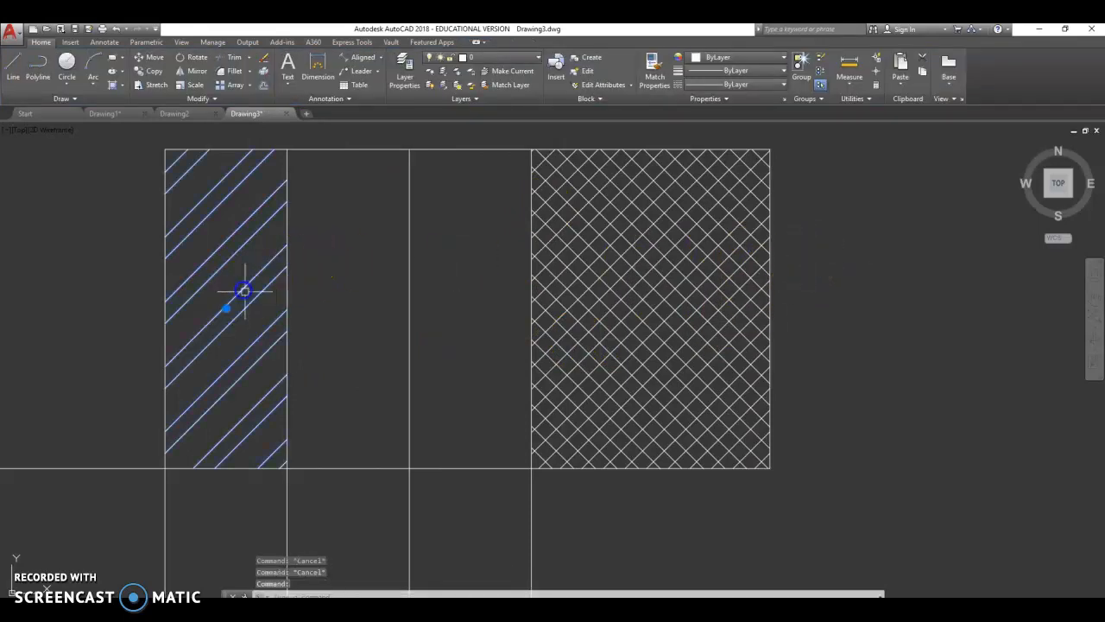
key("Delete")
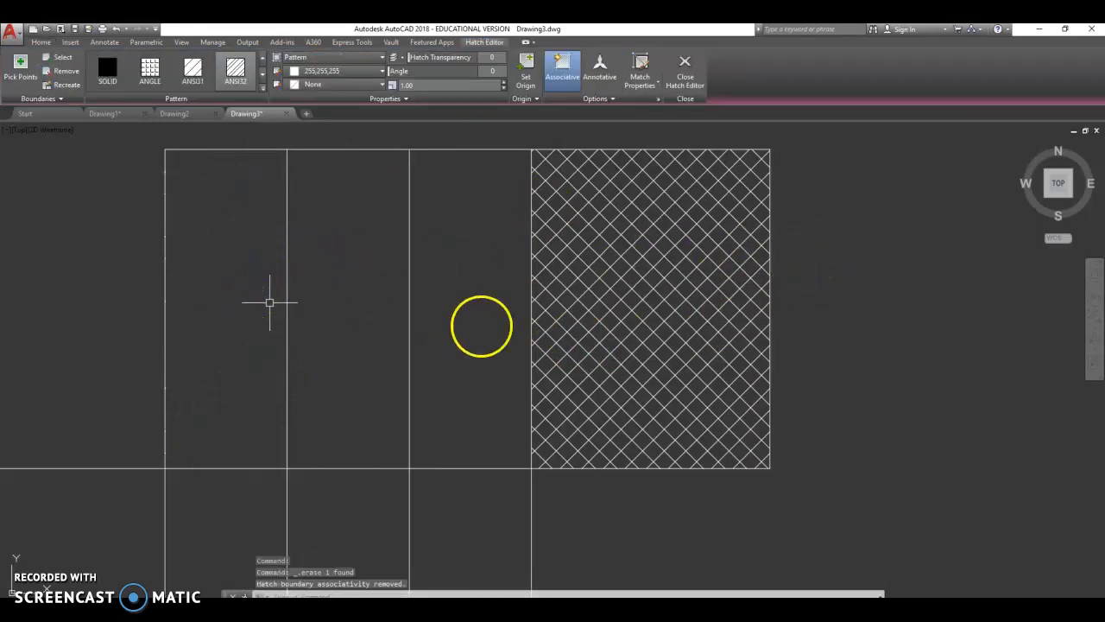
left_click(699, 316)
- Draw a vertical line 10 units long, parallel to and left of the lone vertical line
scroll(441, 297, "down", 1)
scroll(431, 273, "down", 2)
scroll(362, 289, "up", 1)
scroll(305, 254, "down", 1)
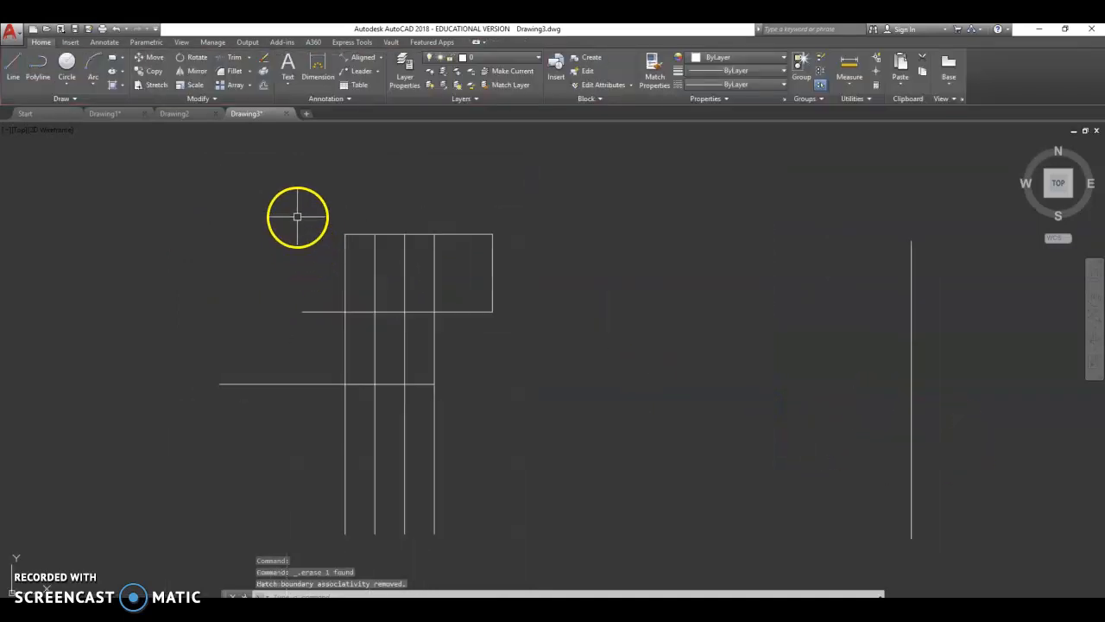
key("Escape")
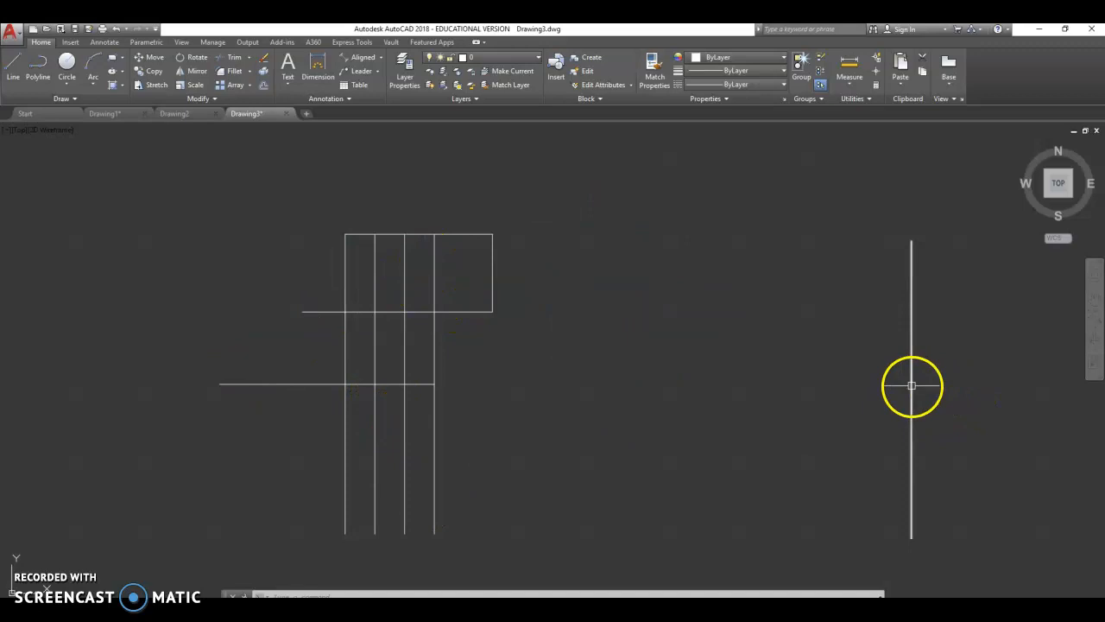
left_click(13, 62)
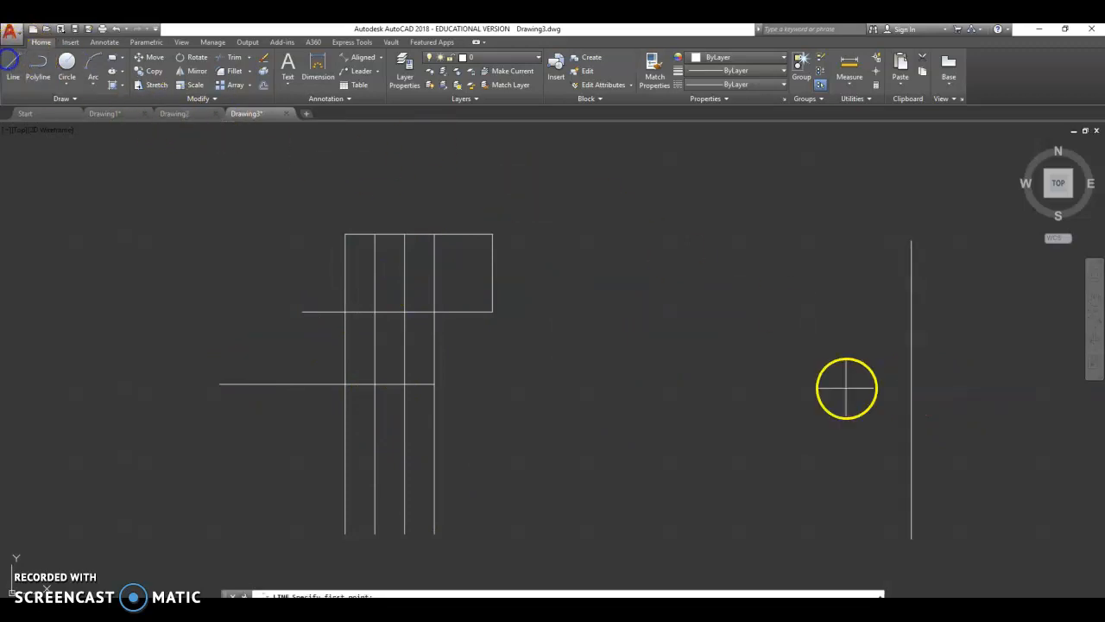
left_click(803, 538)
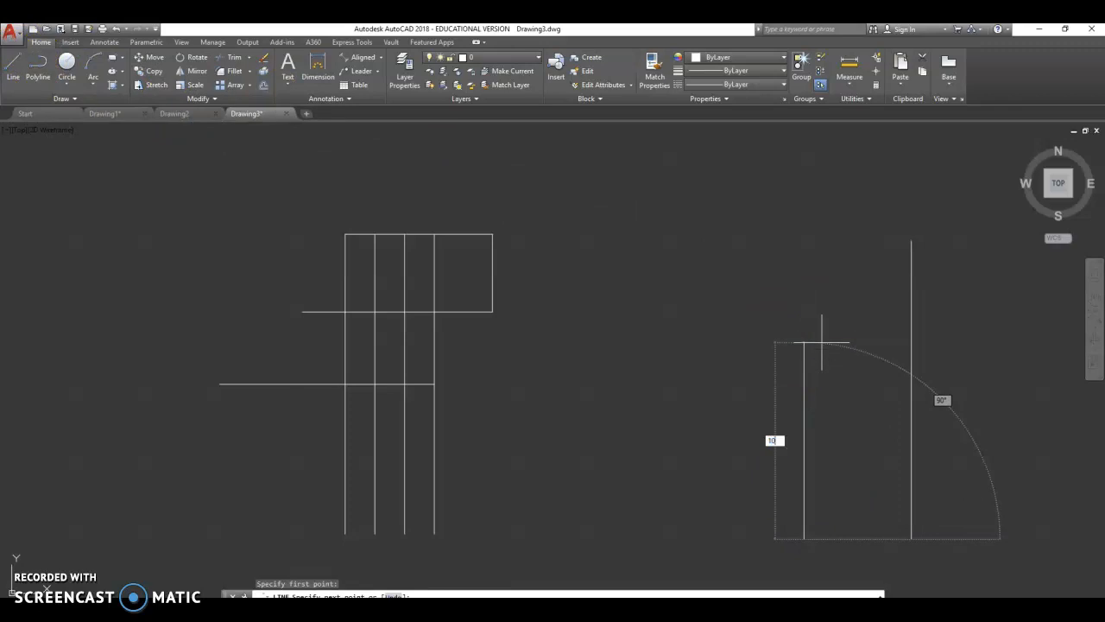
key("Return")
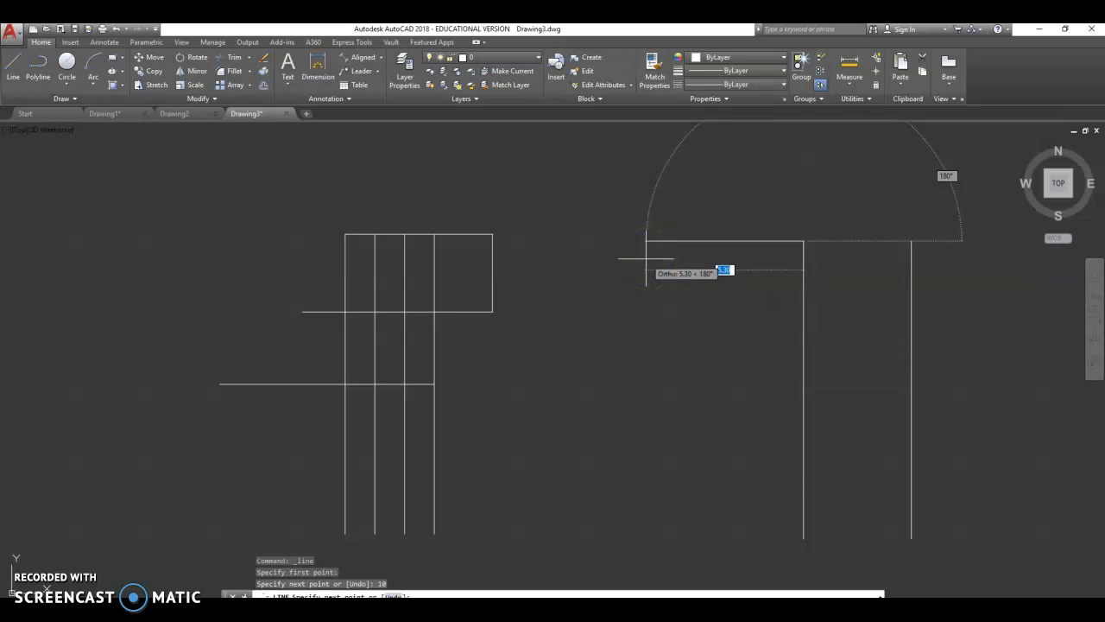
key("Escape")
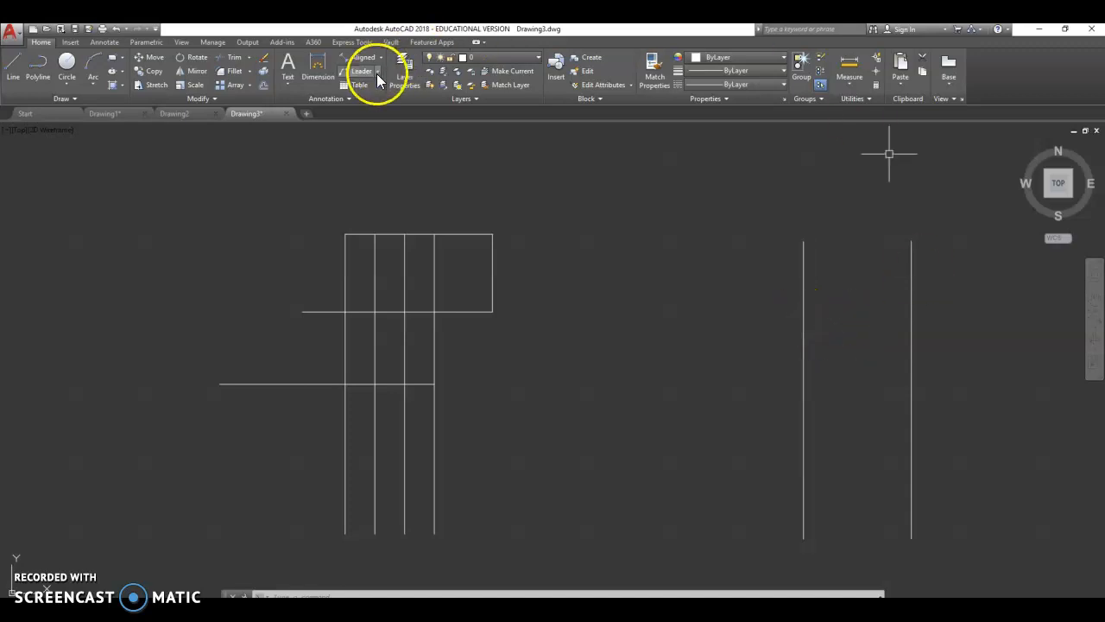
- Add a linear dimension to the new 10-unit vertical line, placing it on the line's left side
left_click(316, 63)
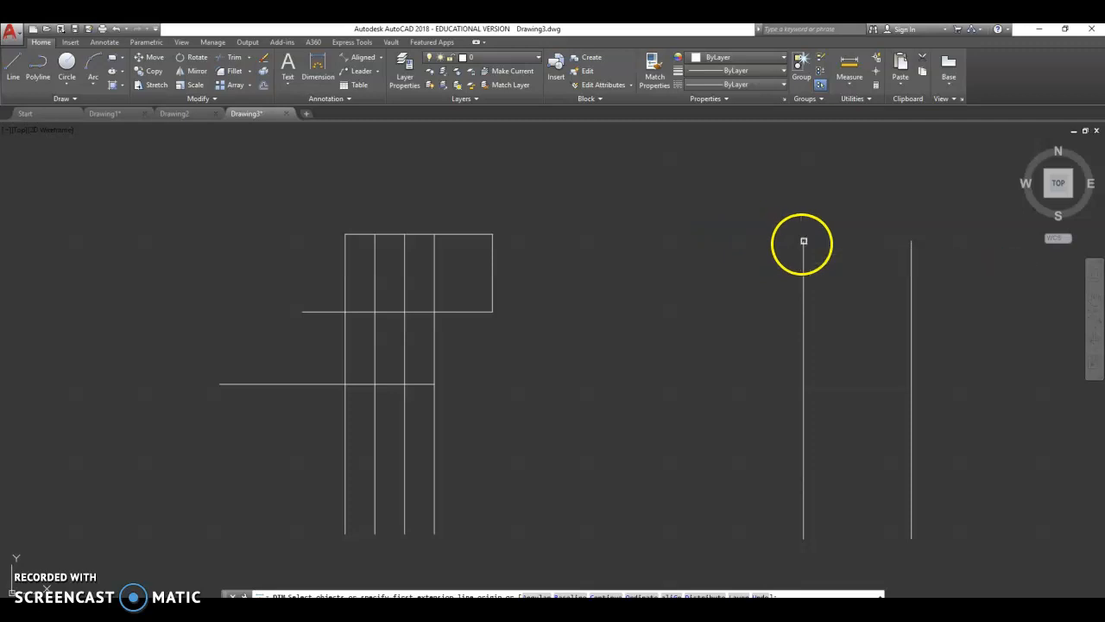
left_click(803, 243)
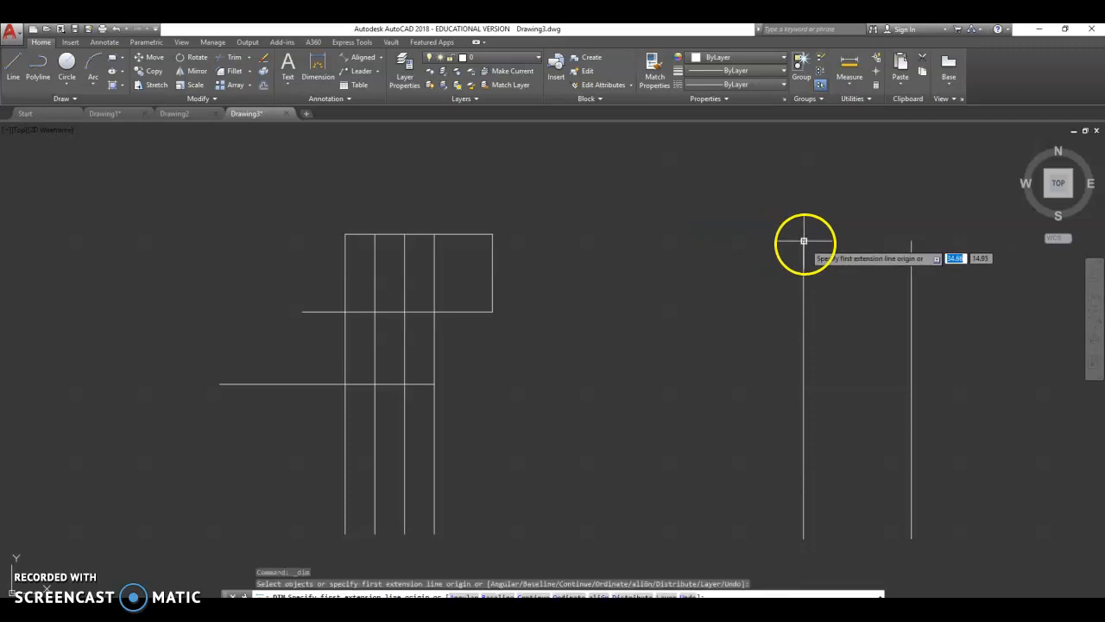
left_click(802, 538)
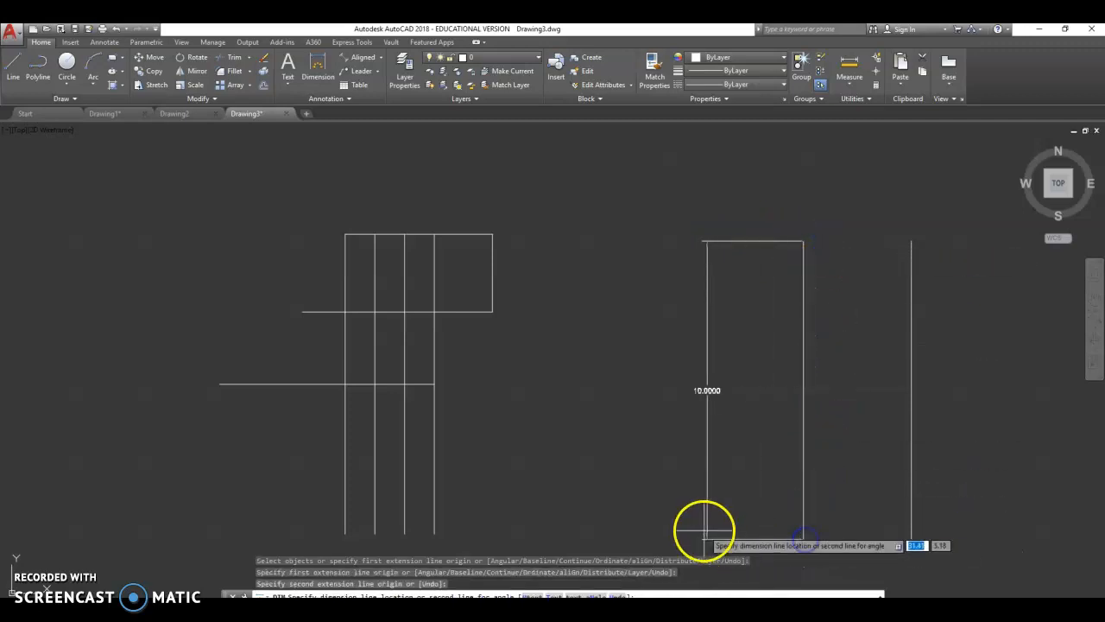
left_click(703, 531)
scroll(725, 409, "up", 8)
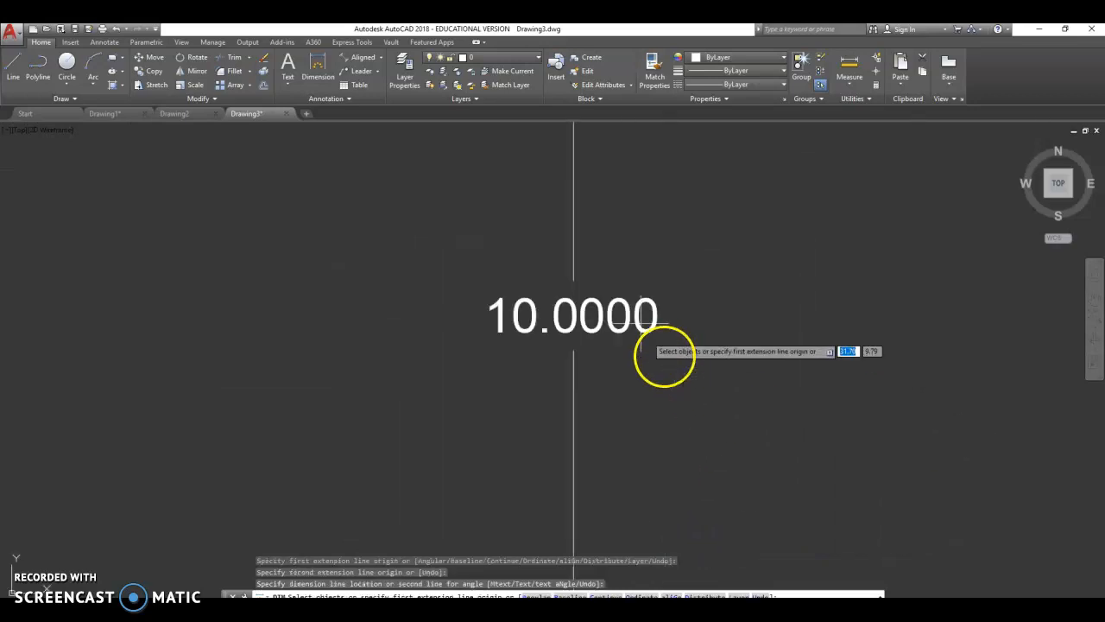
scroll(568, 281, "down", 6)
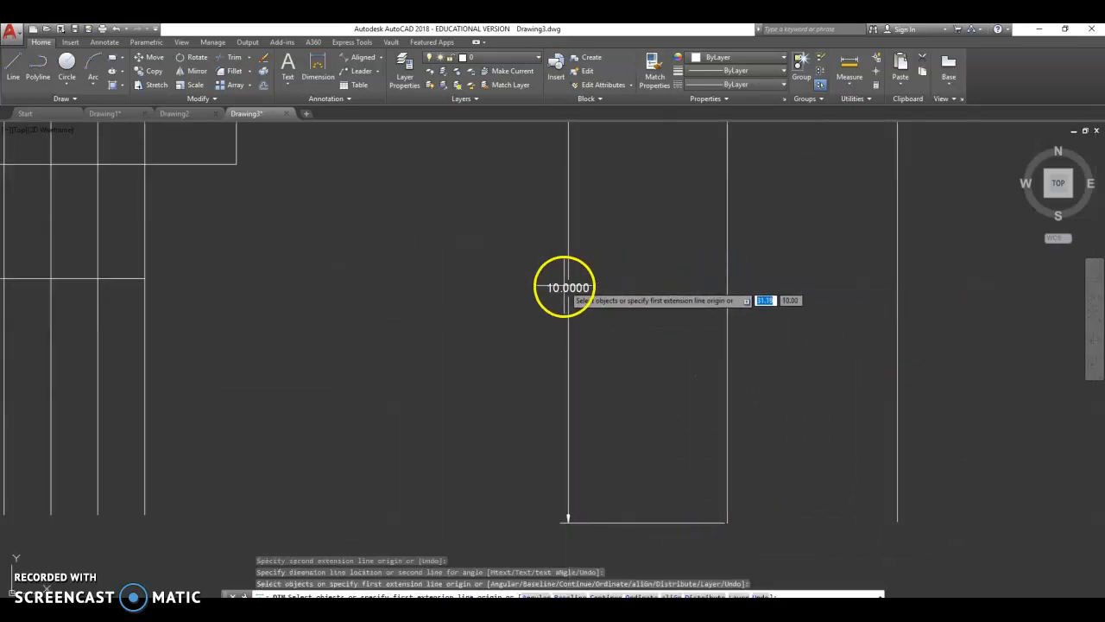
scroll(563, 288, "up", 2)
scroll(604, 370, "down", 6)
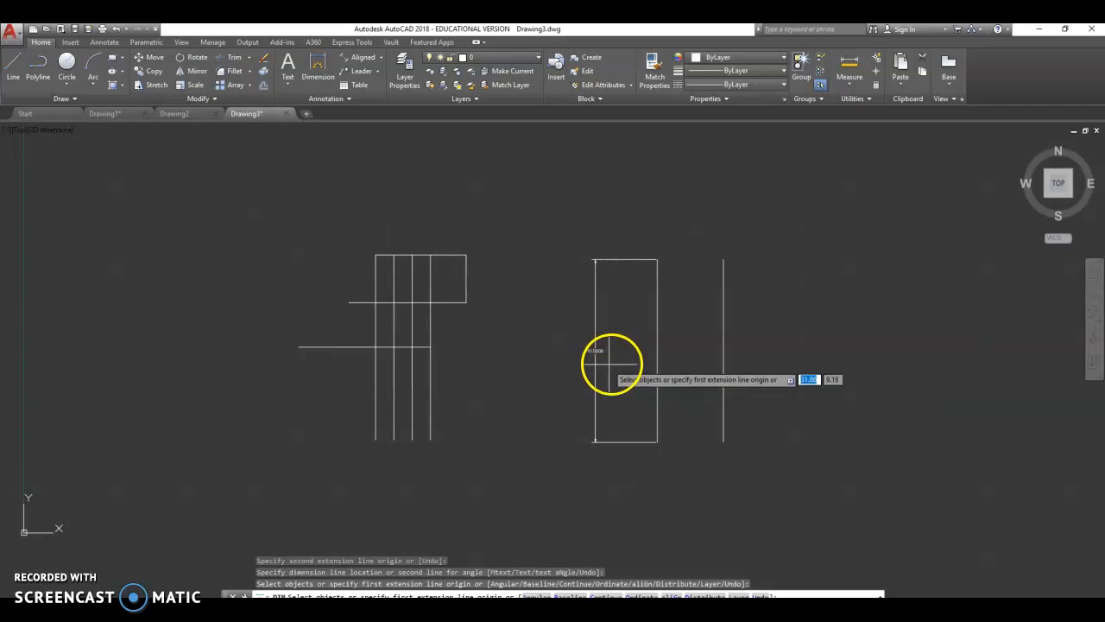